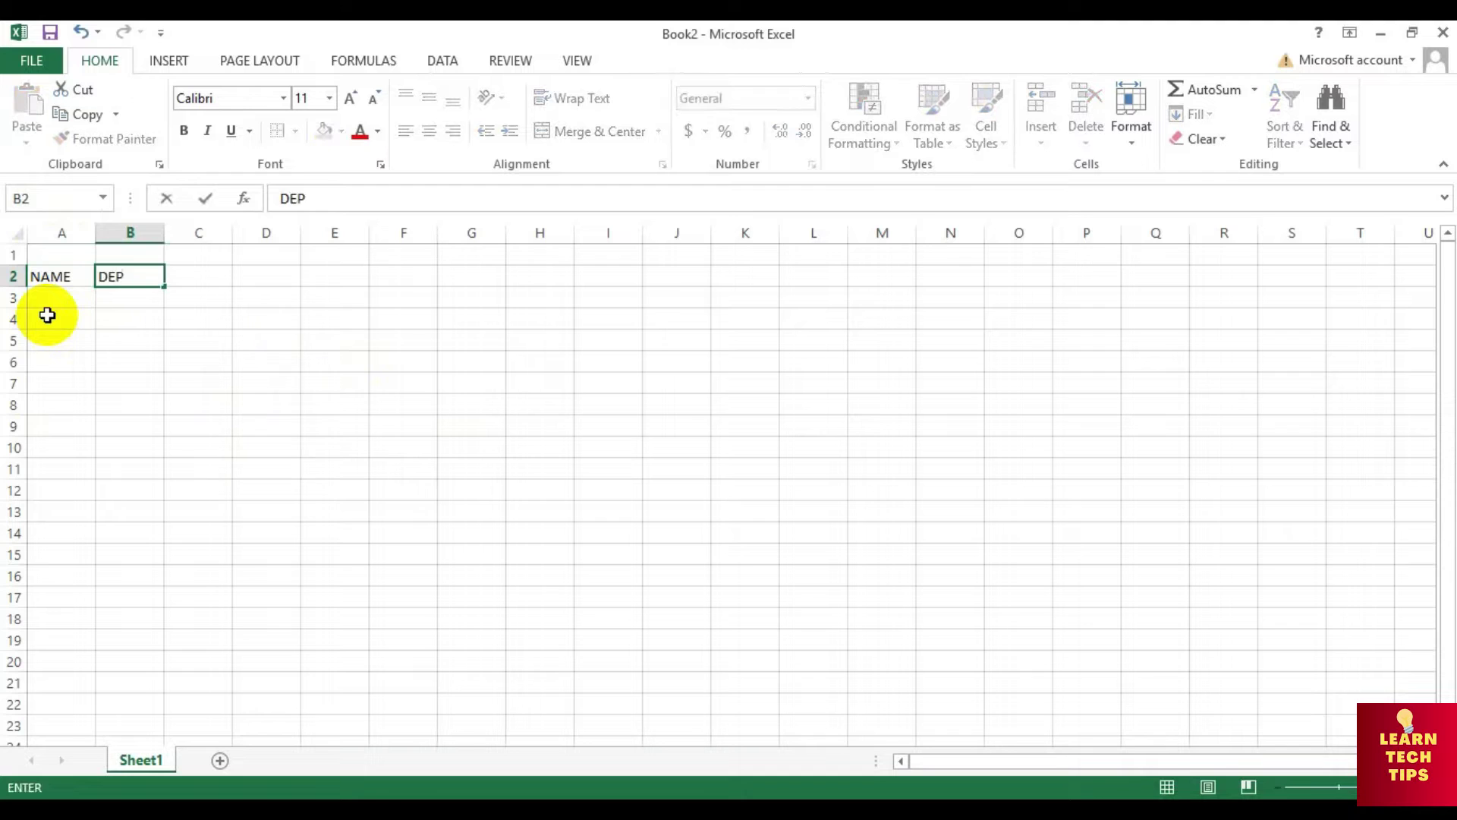
Step: Enter the header BASIC _ SALARY in C2 and widen columns C and D so the text fits
text(BASIC)
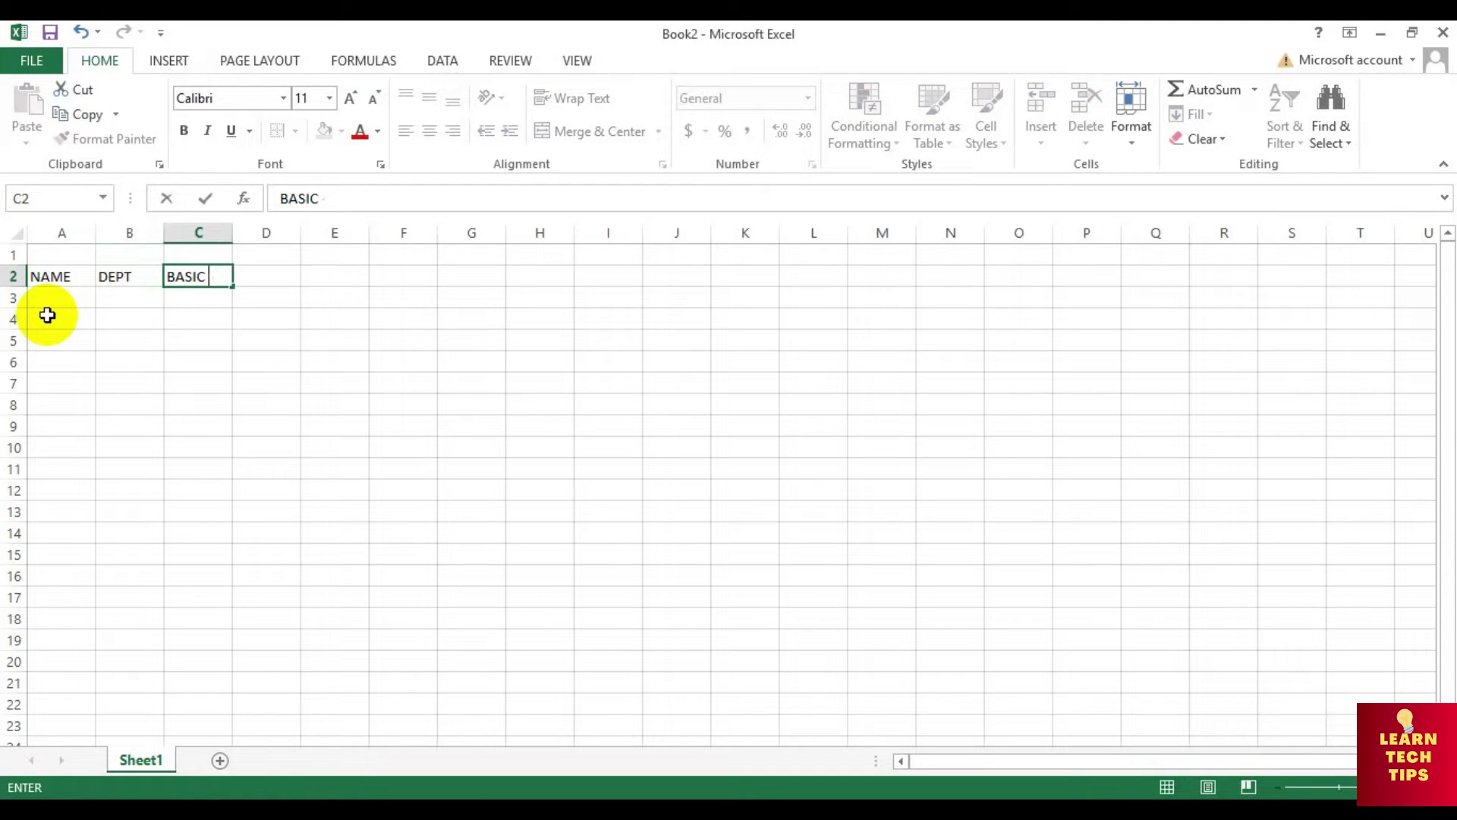
text(_SALART)
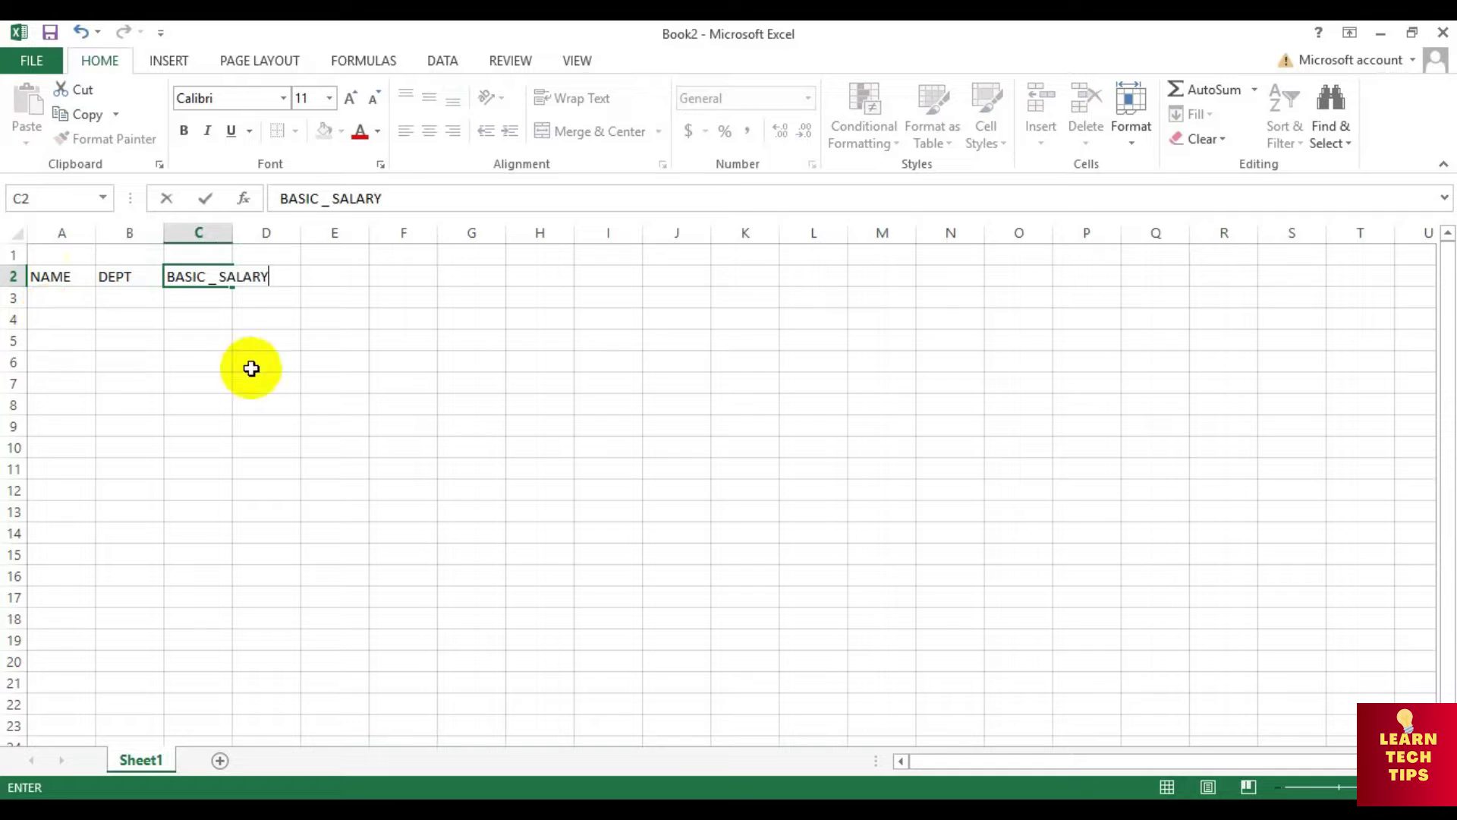
click(198, 319)
click(198, 276)
drag(235, 232, 364, 232)
Step: Enter the headers H.R.A, BONUS and TOTAL in cells D2, E2 and F2
click(322, 276)
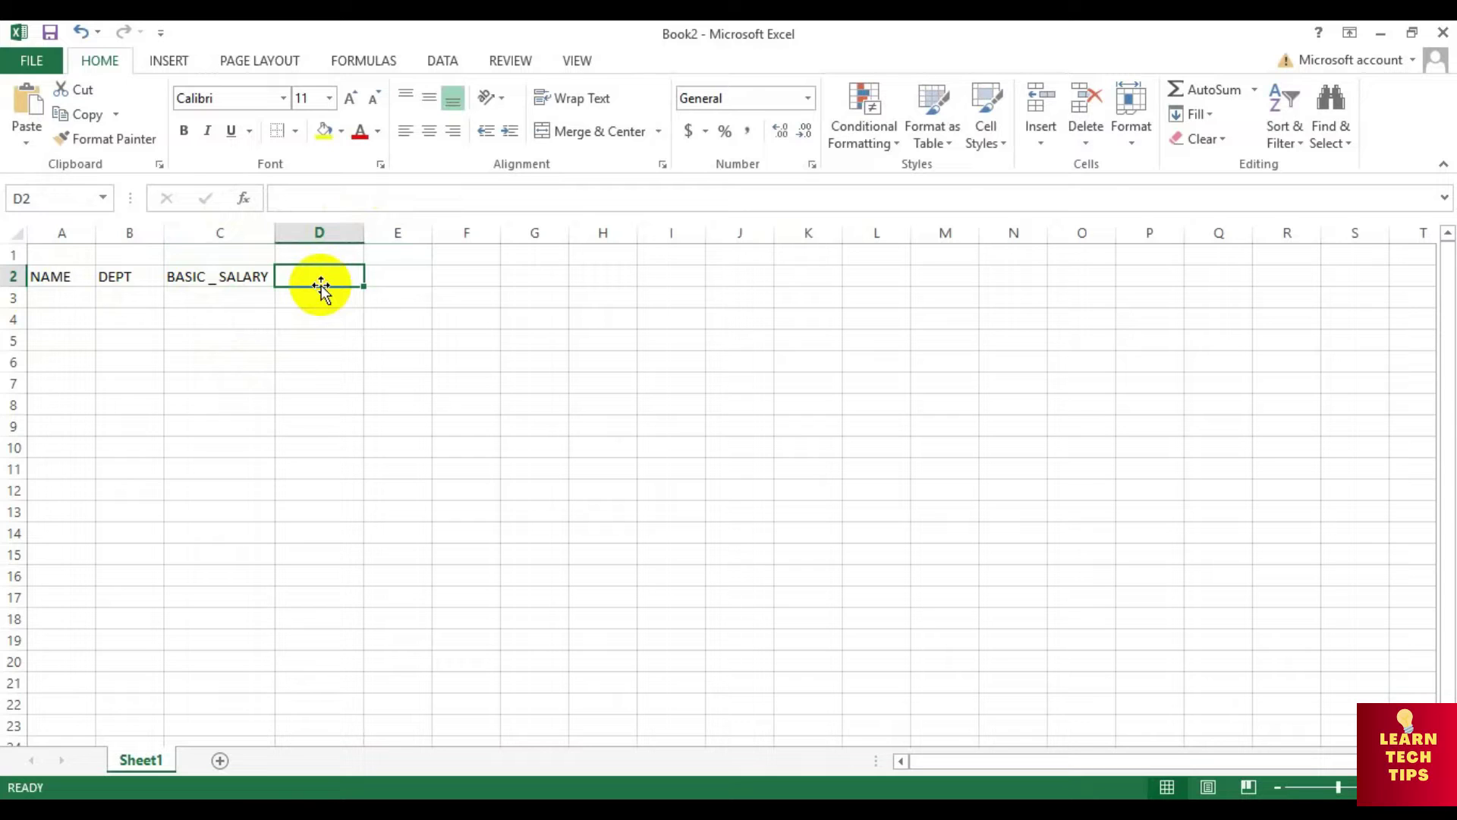
text(h)
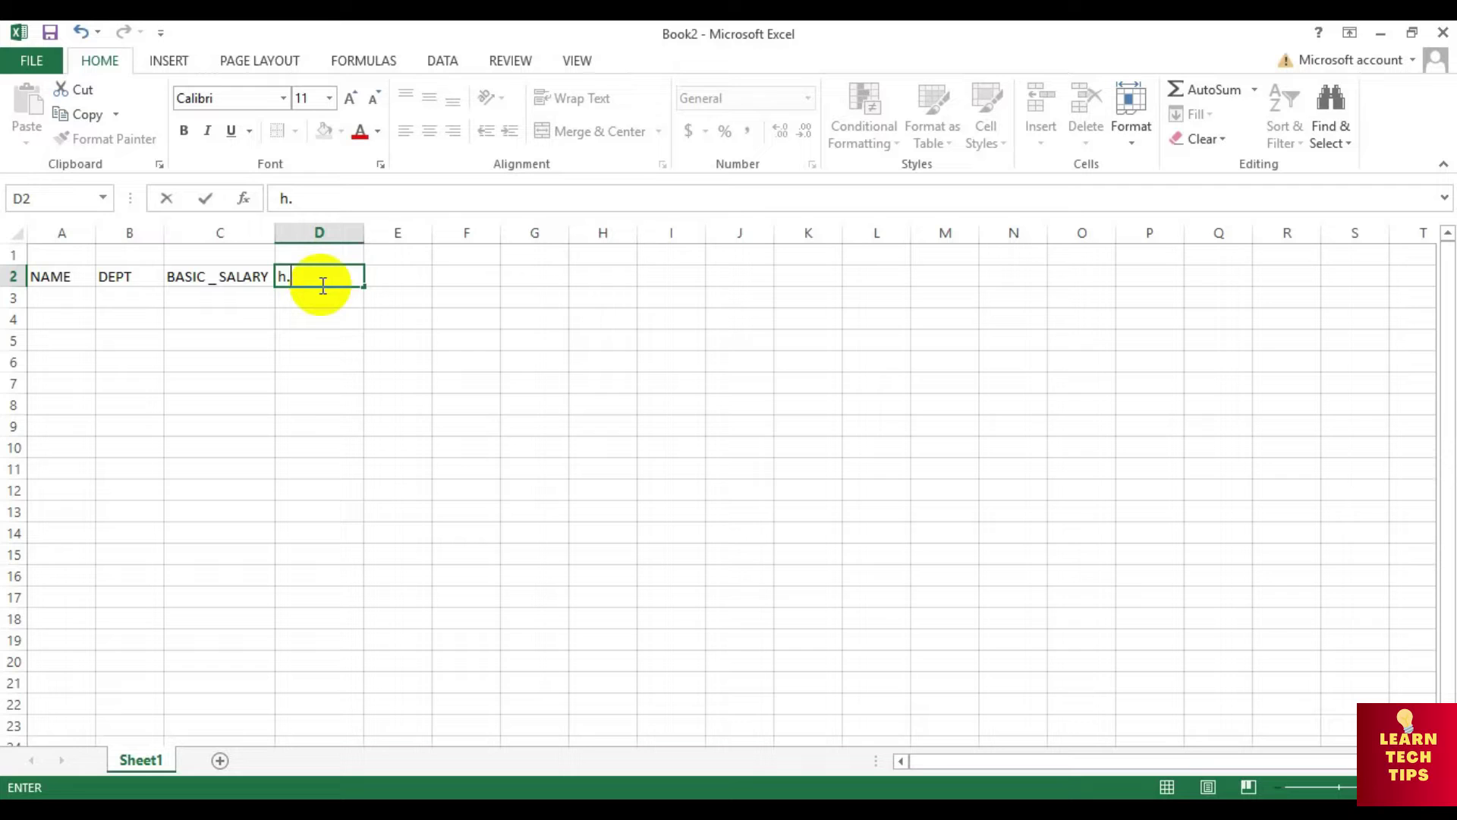
key(BackSpace)
text(H.R.A)
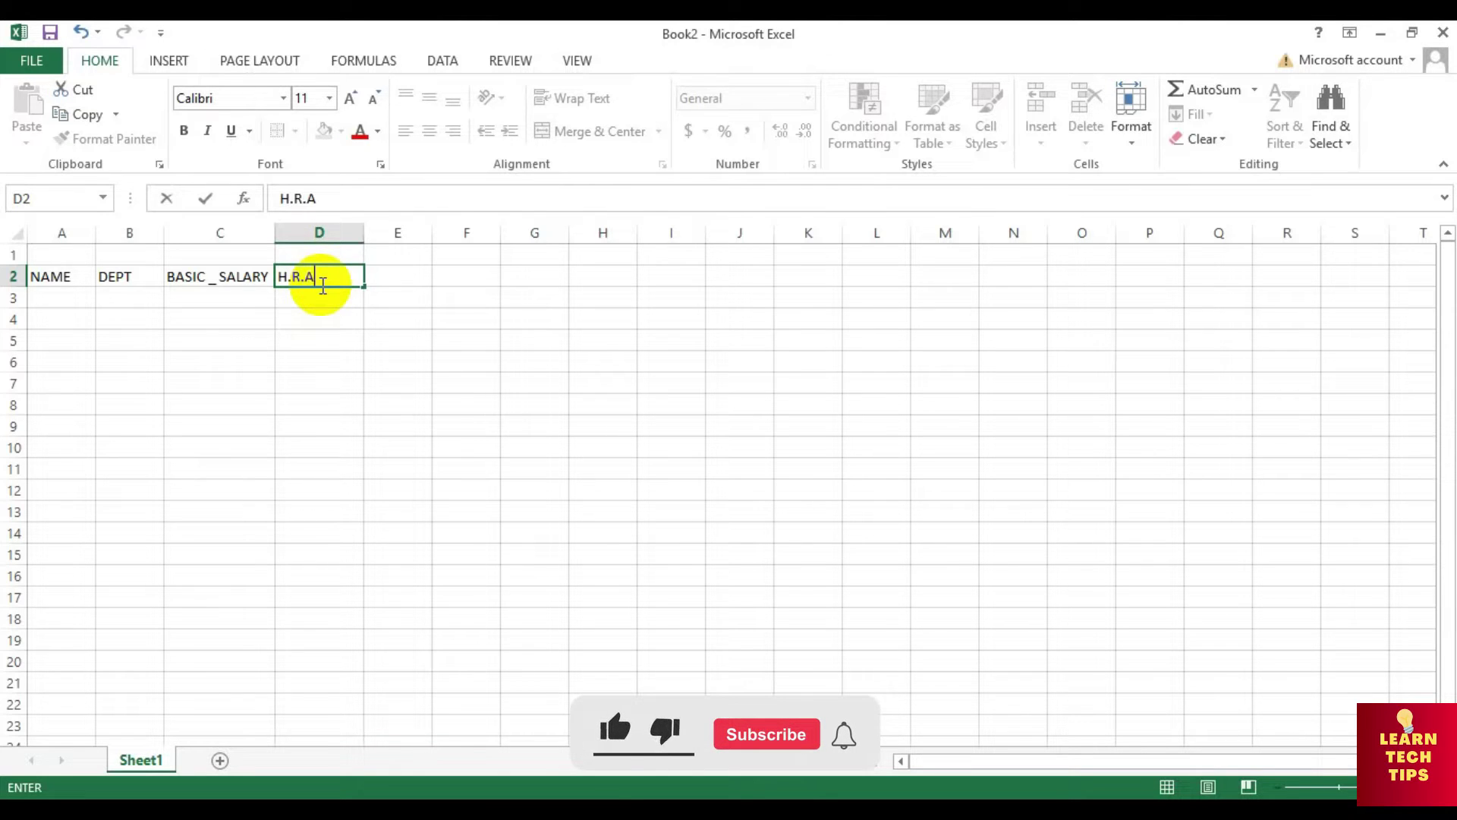
key(Tab)
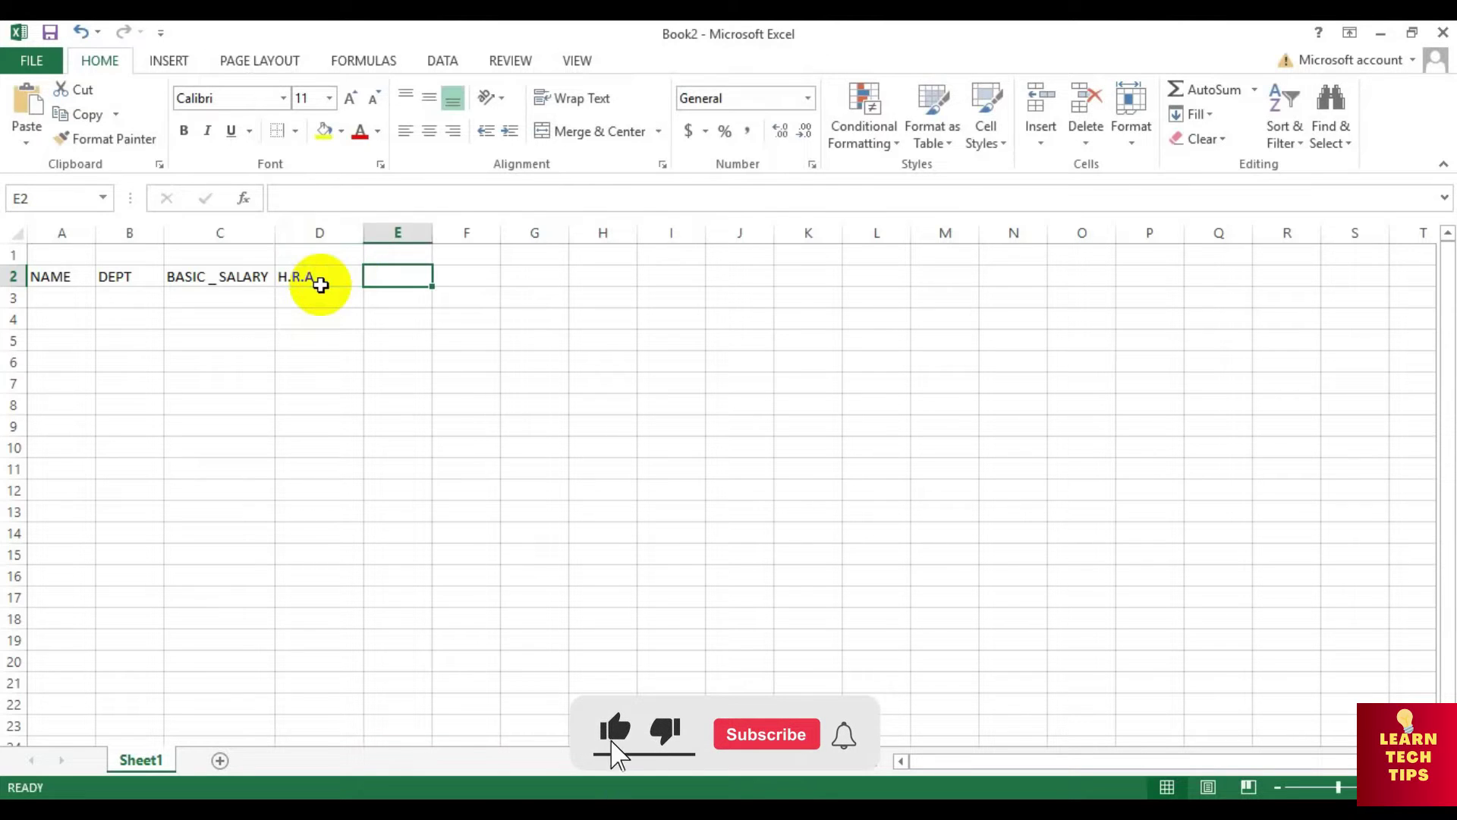
text(BONUS)
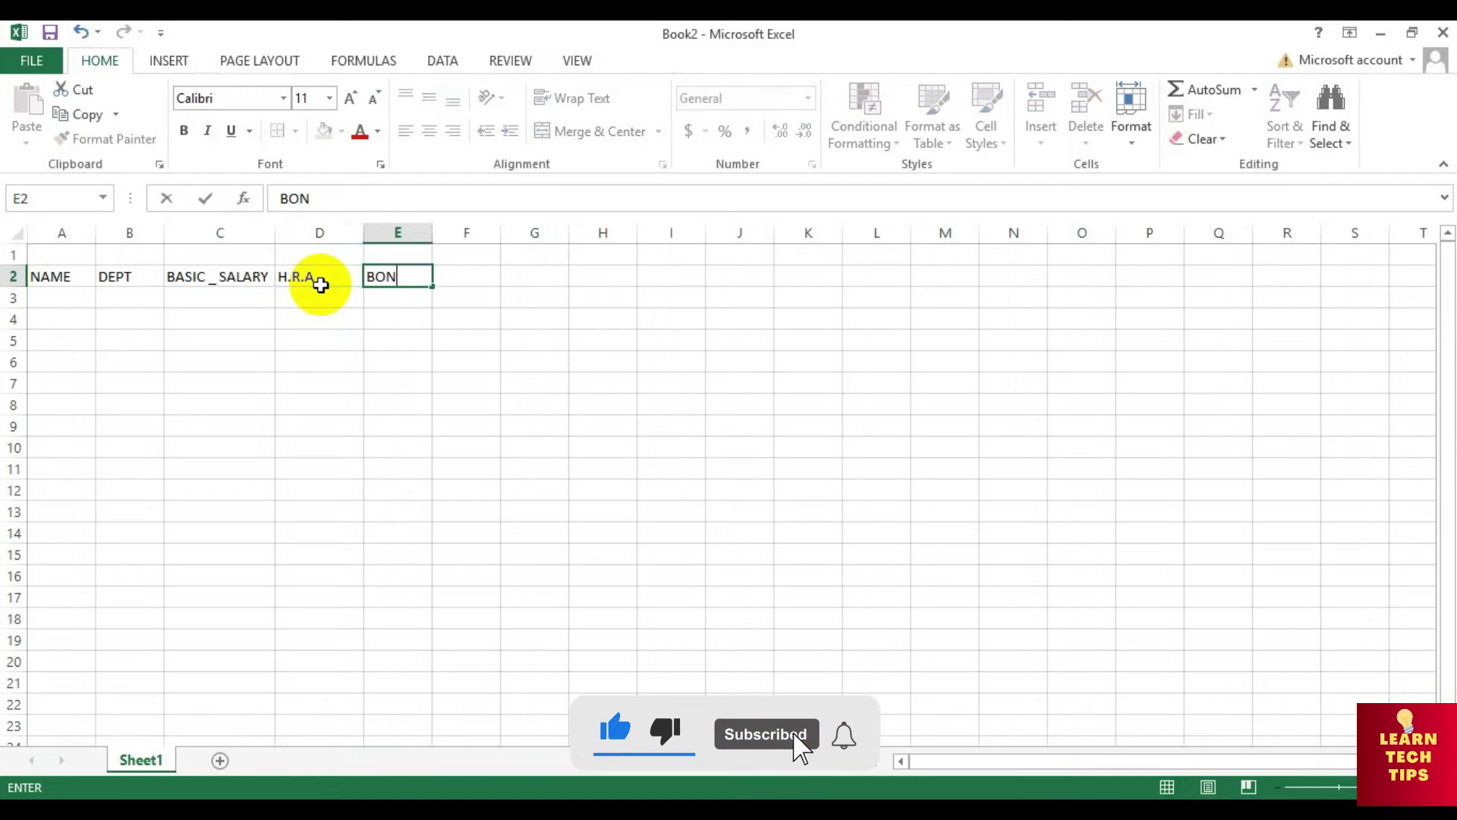
key(Tab)
text(TOTAL)
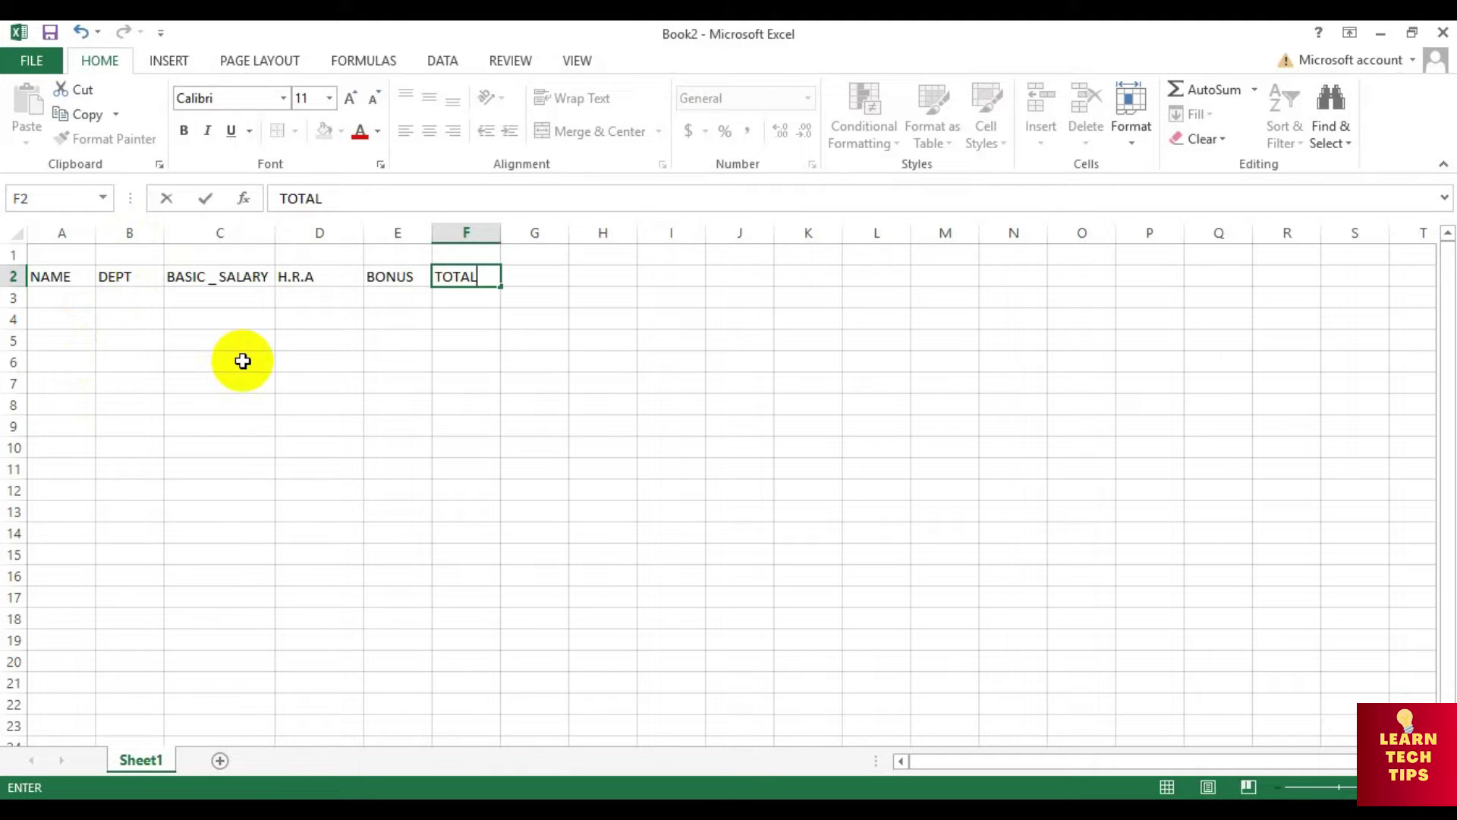
key(Tab)
Step: Widen column G slightly and enter the header LOAN in G2
drag(569, 232, 583, 232)
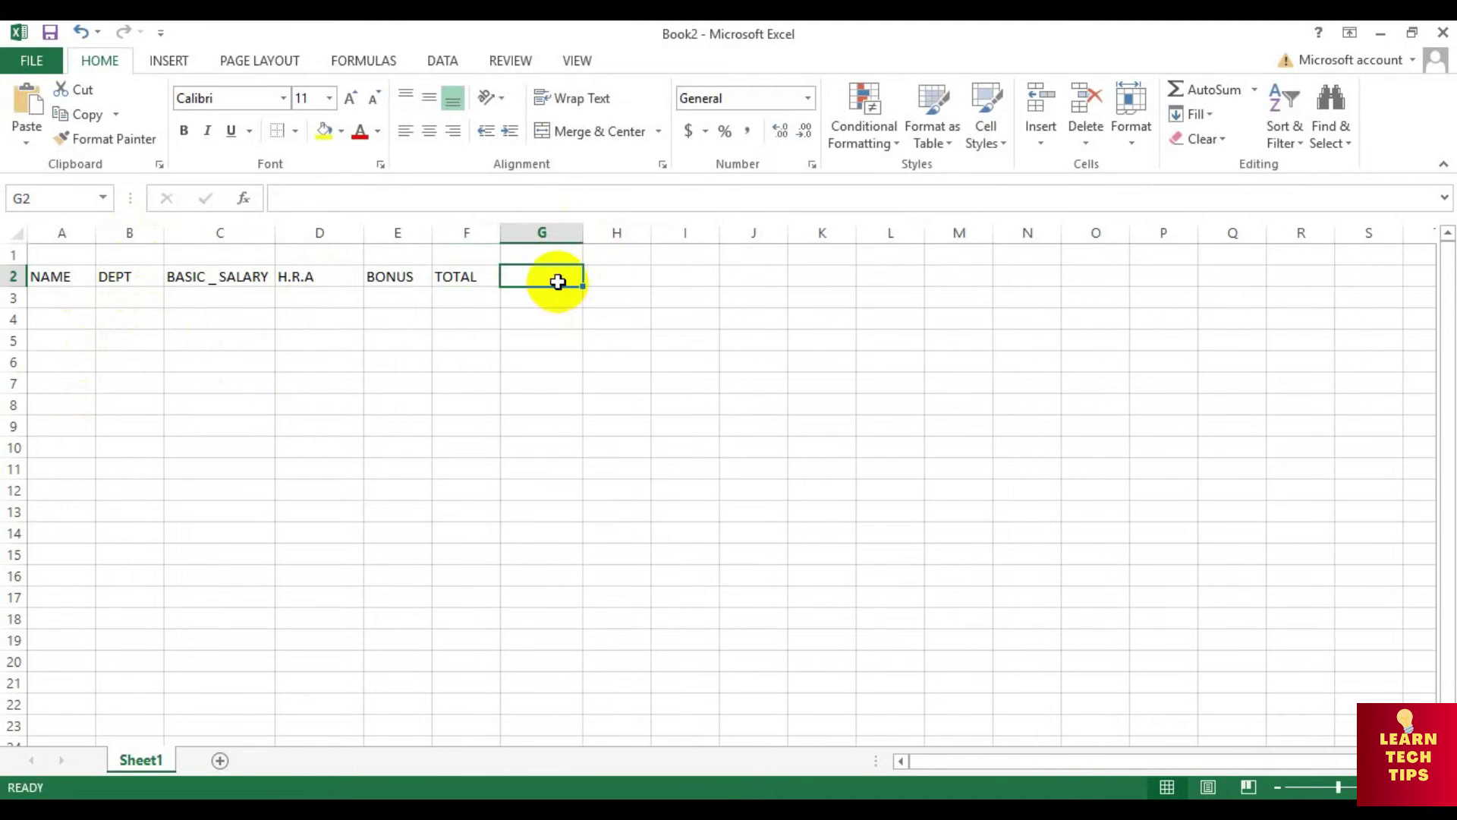
text(LOAN)
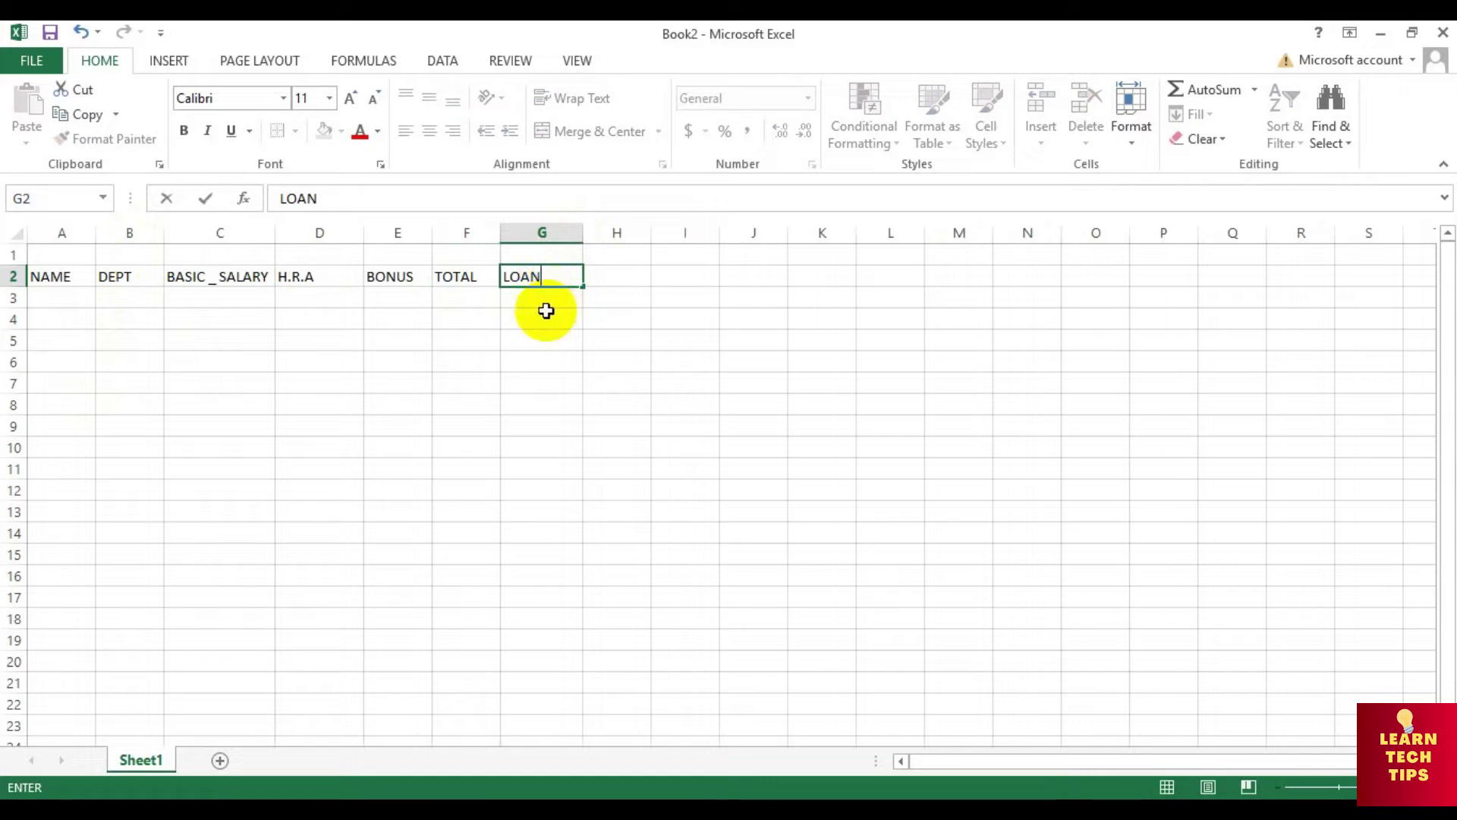
click(552, 316)
Step: Format the headers in A2:G2 as bold and centered horizontally and vertically, in a taller row 2
drag(47, 277, 547, 292)
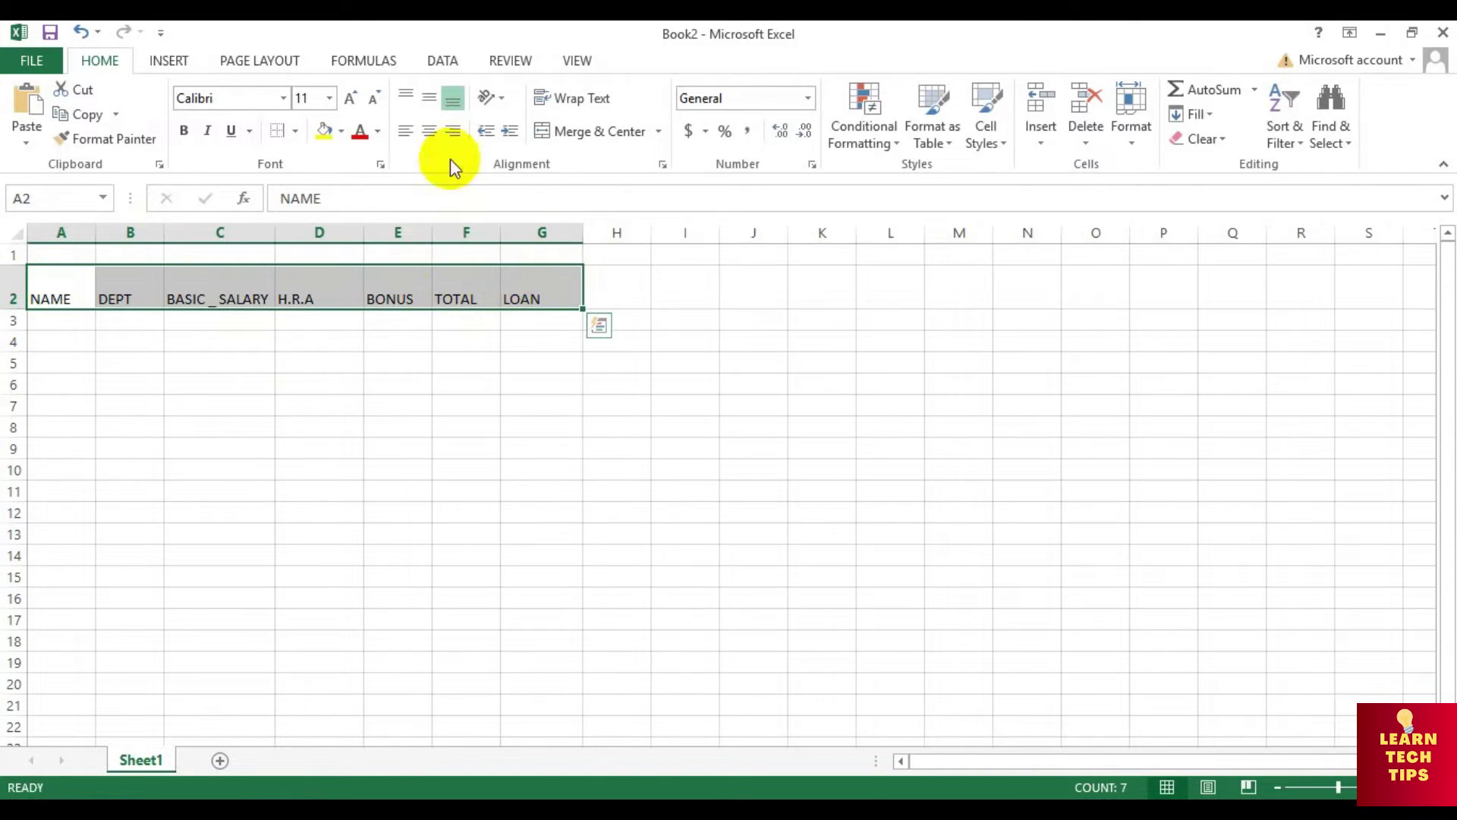
click(429, 131)
click(407, 92)
click(425, 98)
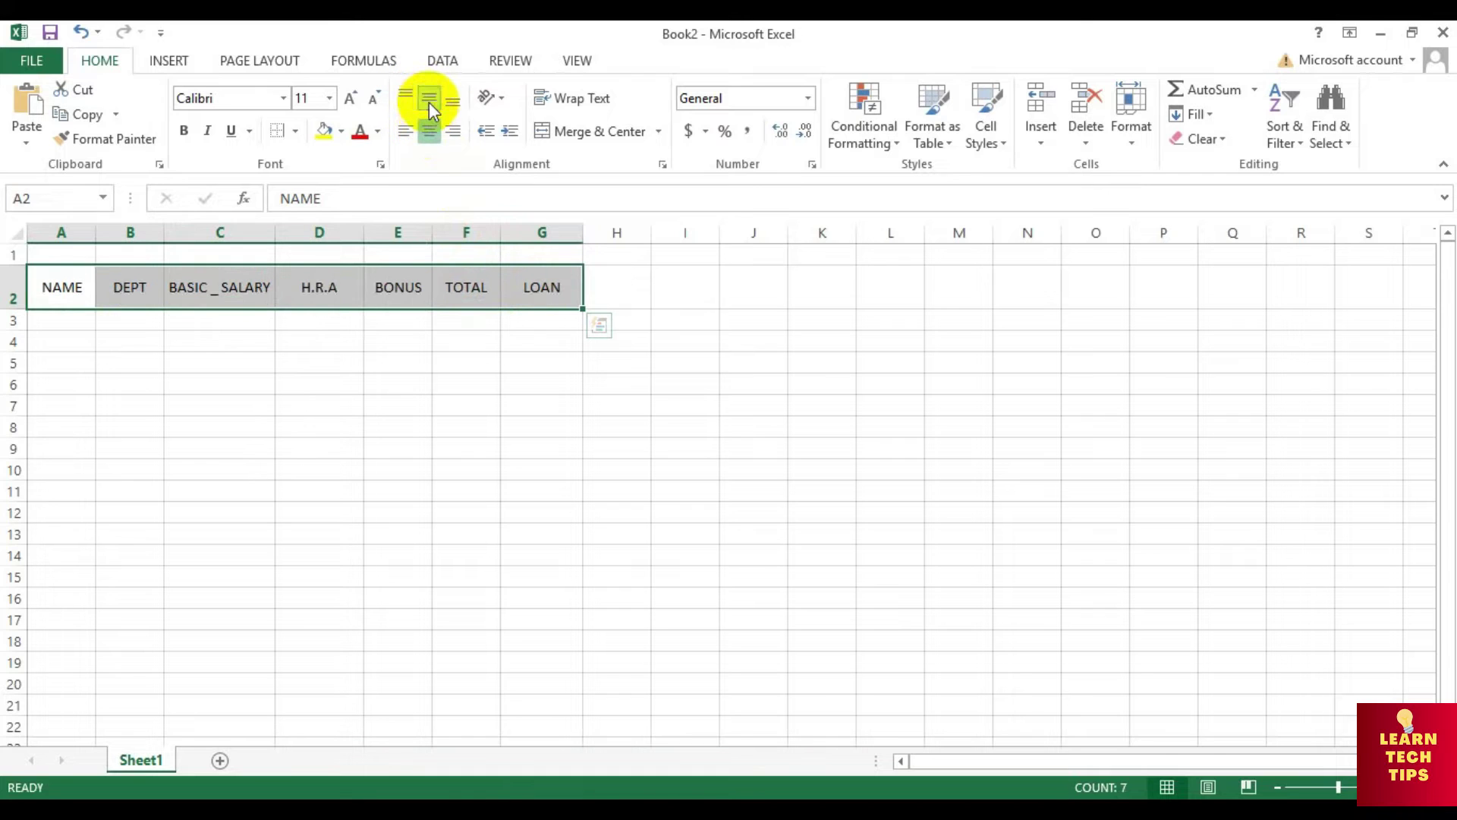
click(182, 130)
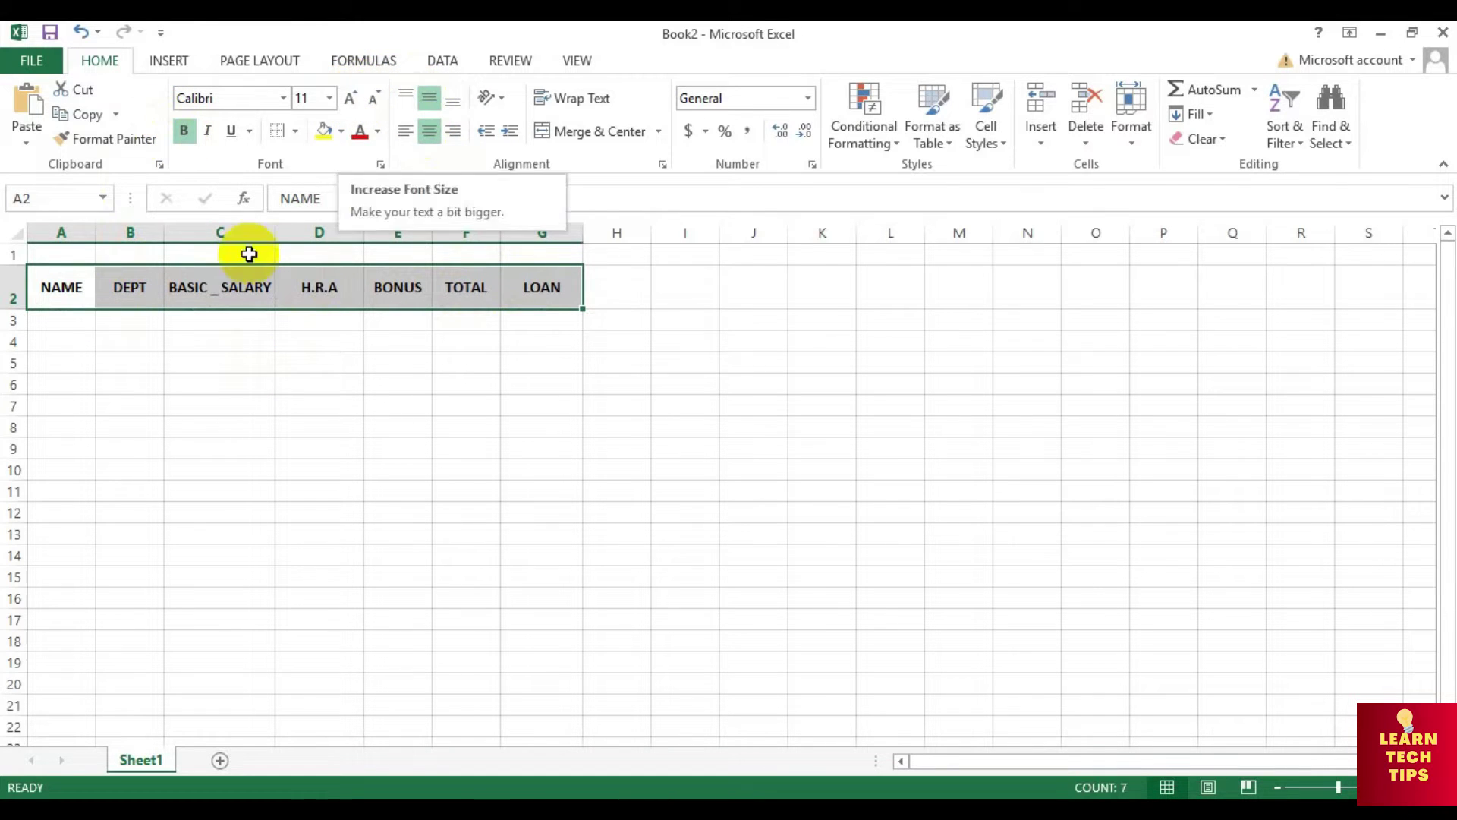
Step: Widen column C slightly to give the bold BASIC _ SALARY header more room
click(220, 403)
click(220, 287)
drag(275, 232, 279, 233)
Step: Merge and center A1:G1 above the headers and make row 1 taller
click(56, 257)
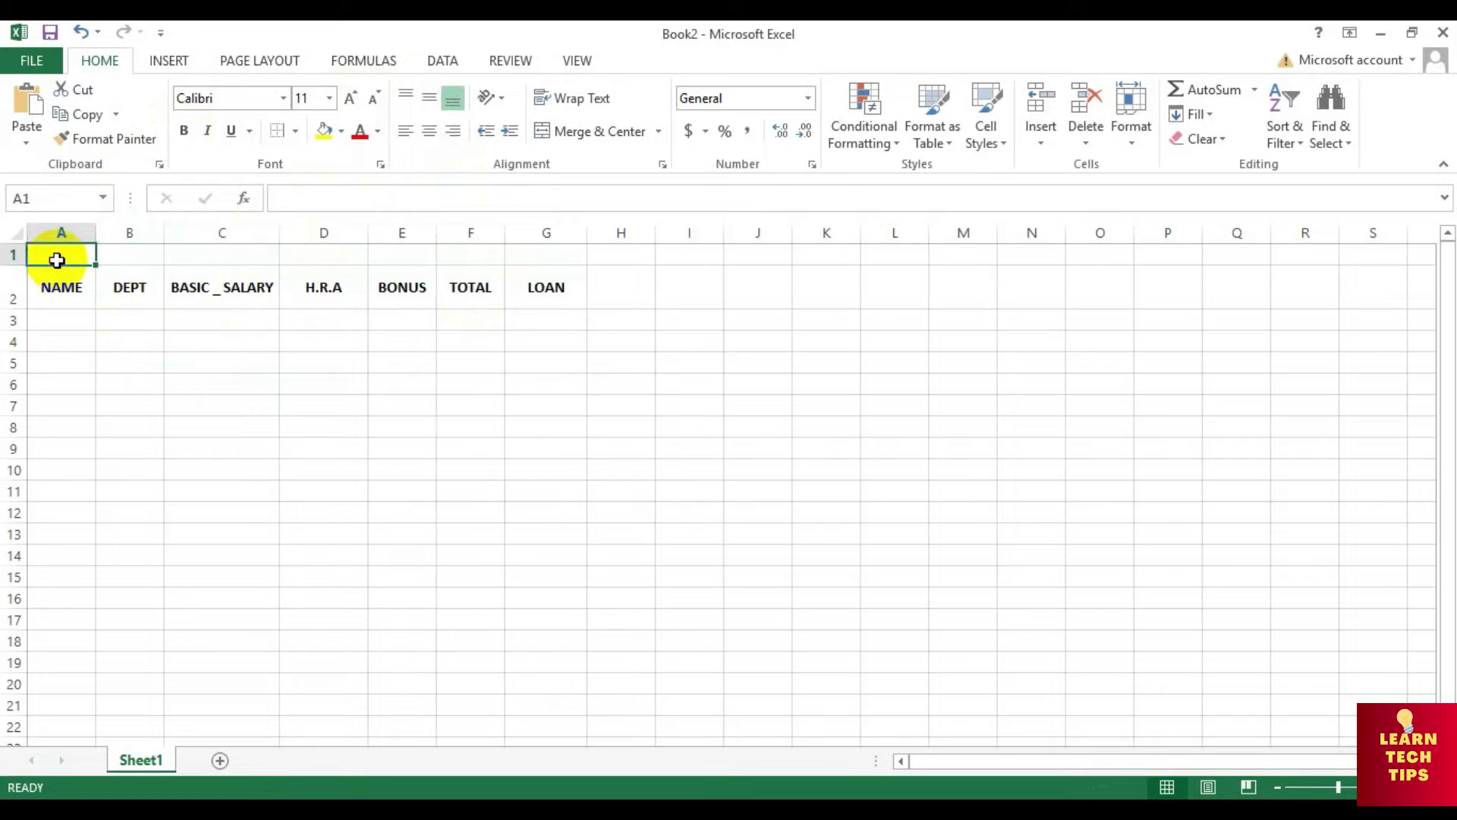
drag(26, 264, 559, 280)
click(592, 131)
Step: Apply all borders to the table range A2:G10
drag(58, 304, 534, 481)
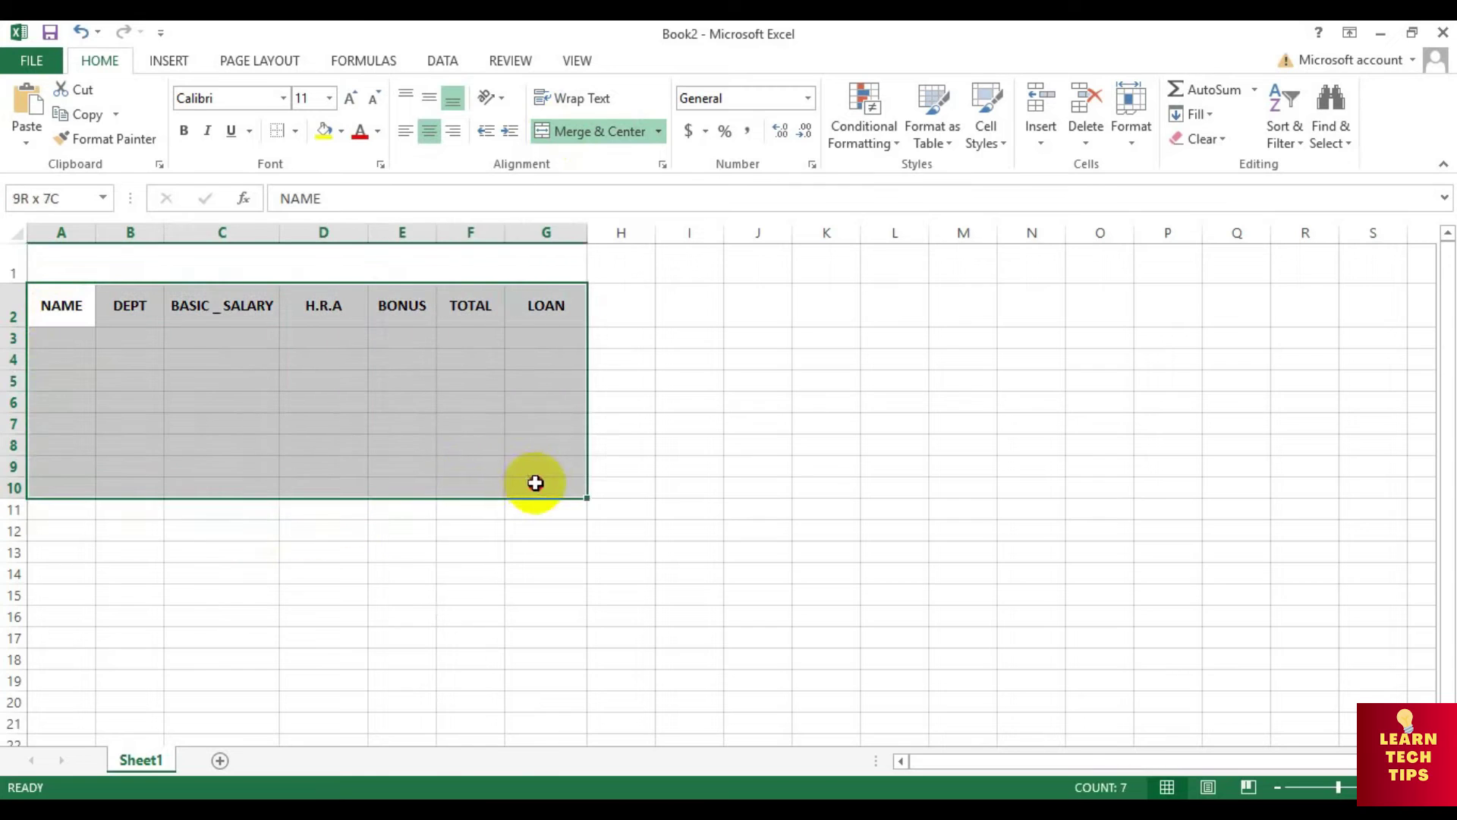
click(294, 132)
click(289, 312)
click(63, 343)
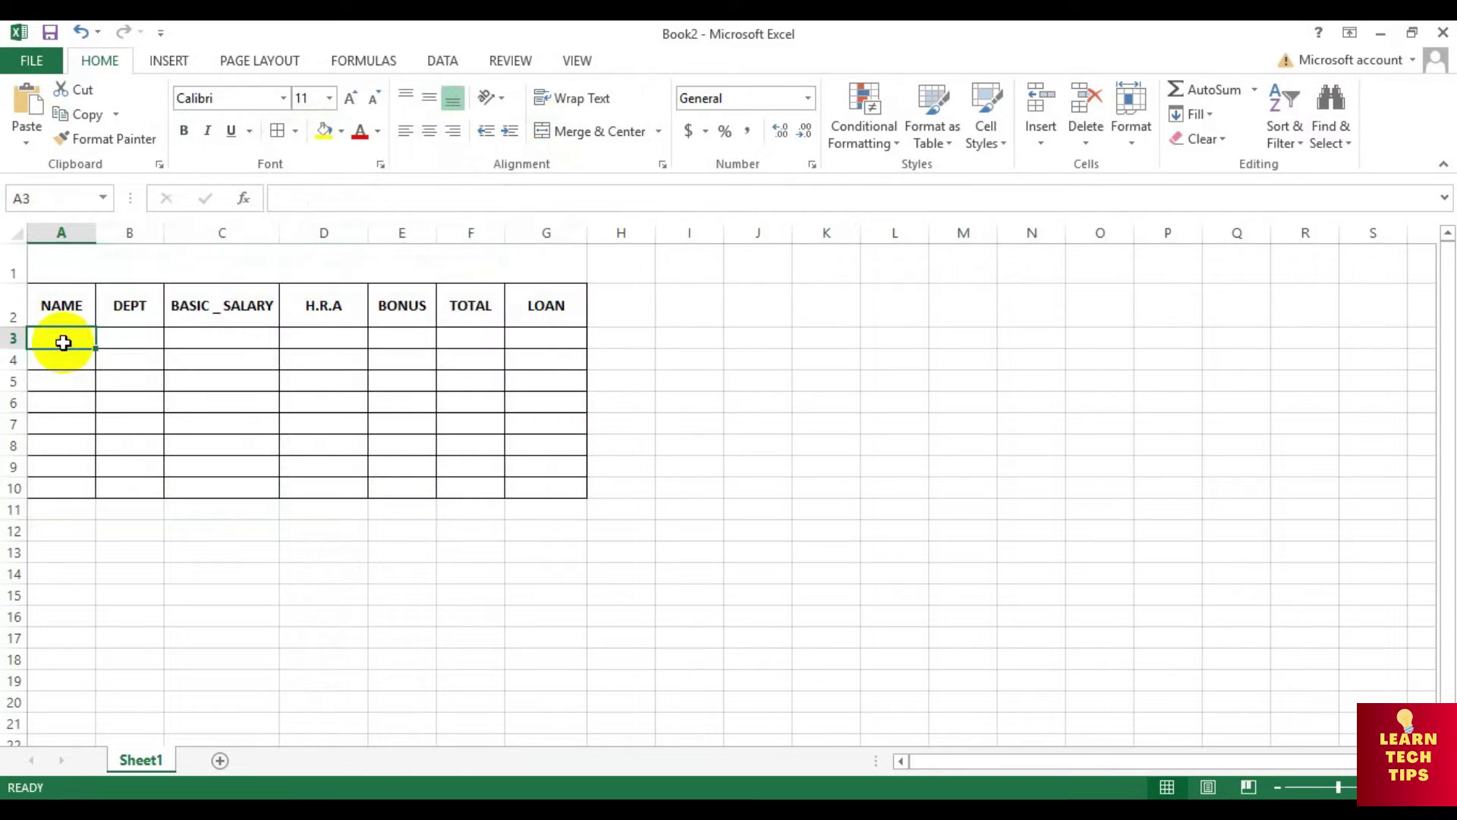
text(amti)
key(BackSpace)
key(BackSpace)
key(BackSpace)
key(BackSpace)
Step: Enter the first four employees' names in capitals in A3:A6 of the NAME column
text(AMIT)
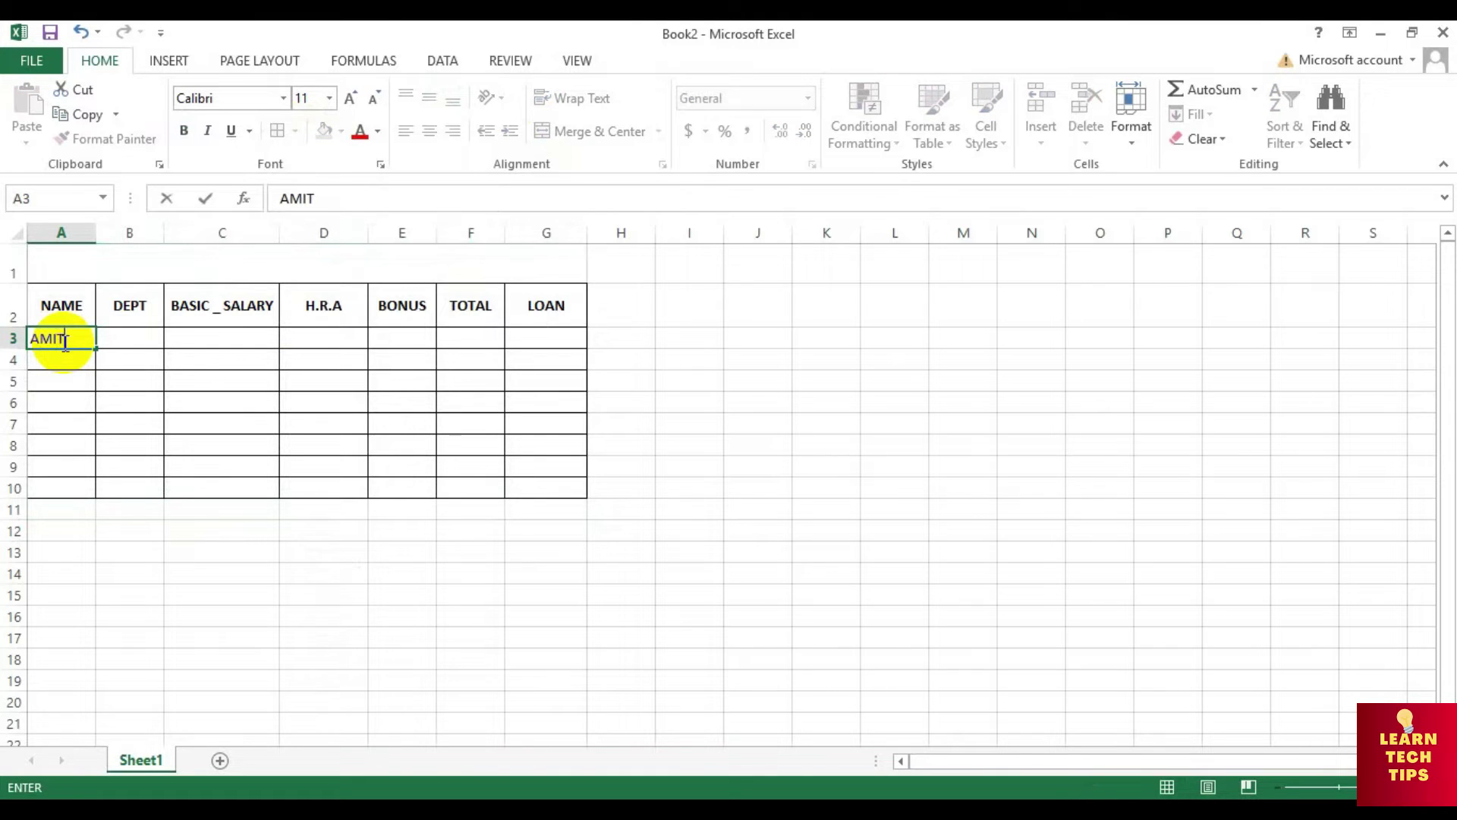
key(Return)
text(S)
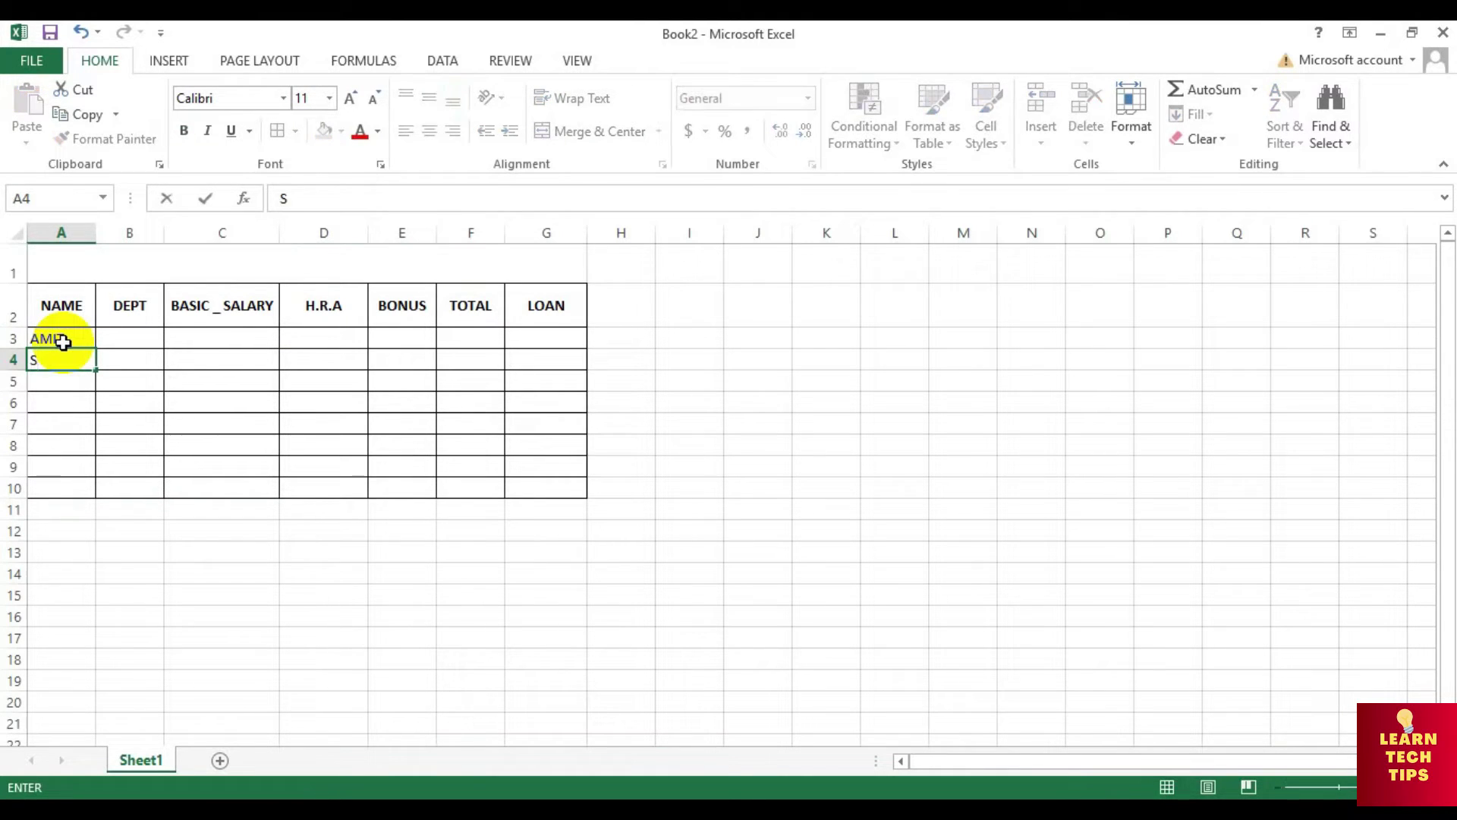
text(HIVRAM)
key(Return)
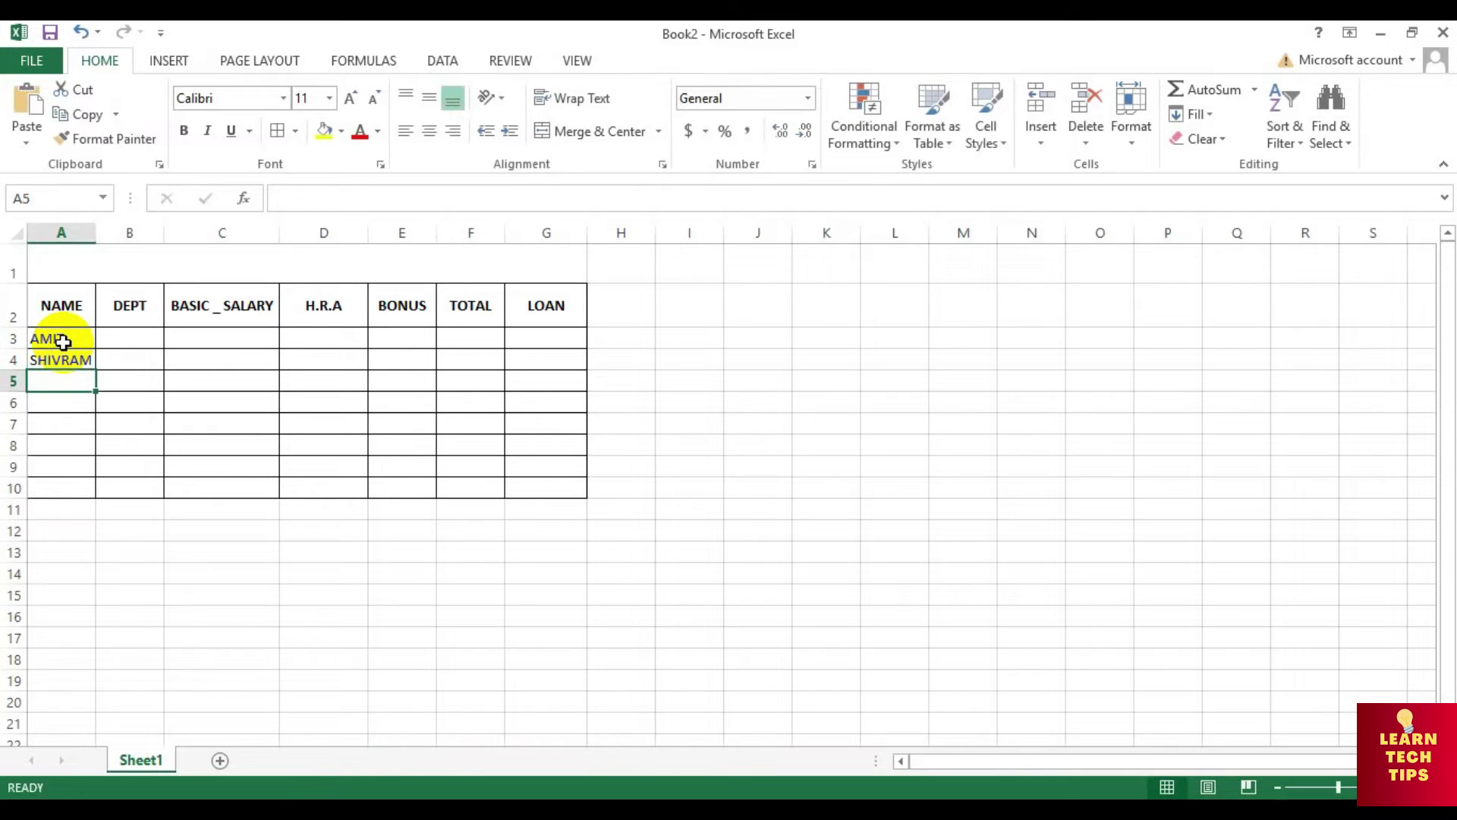
text(KA)
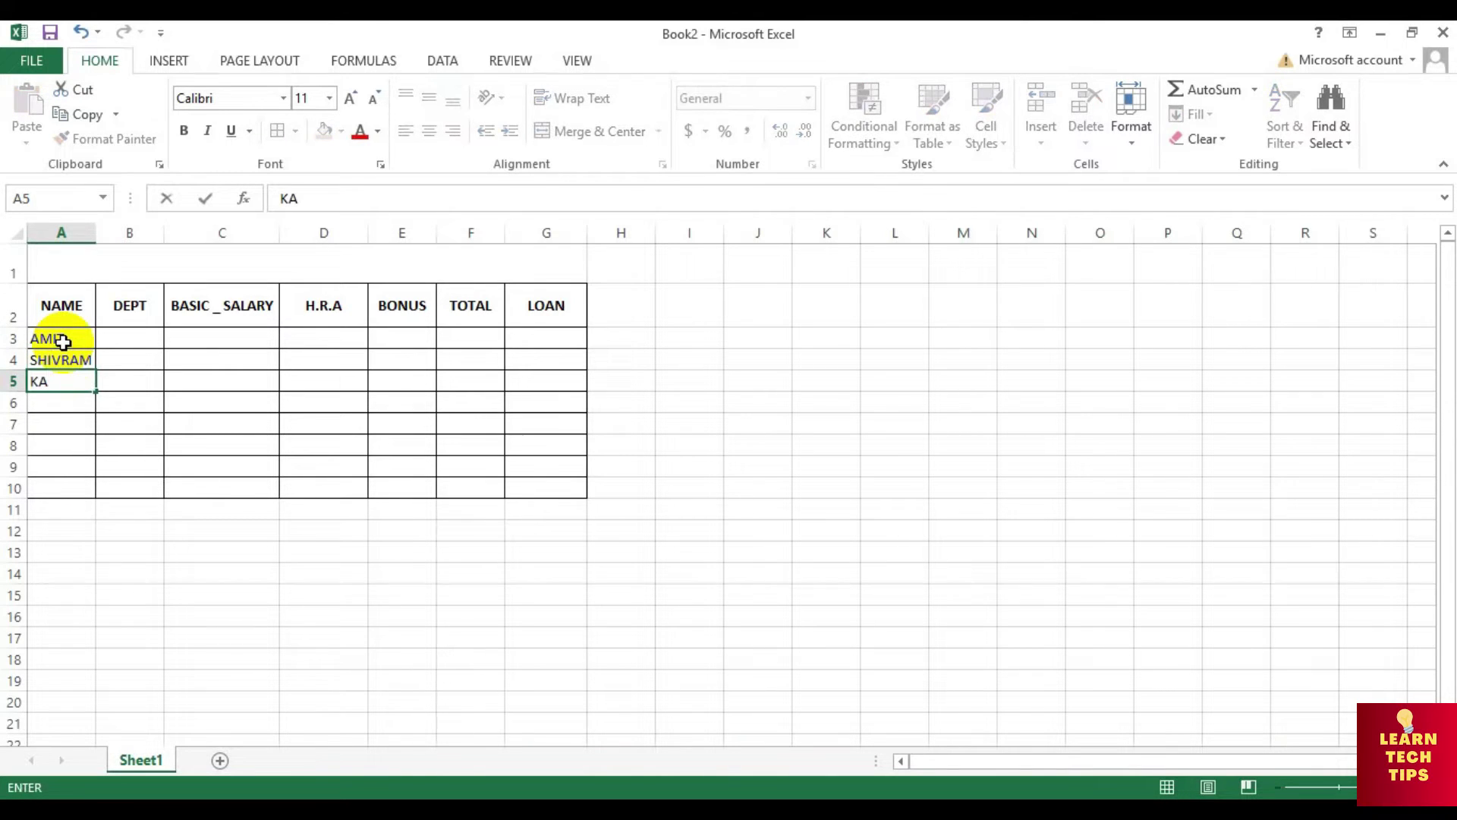
text(JAL)
key(Return)
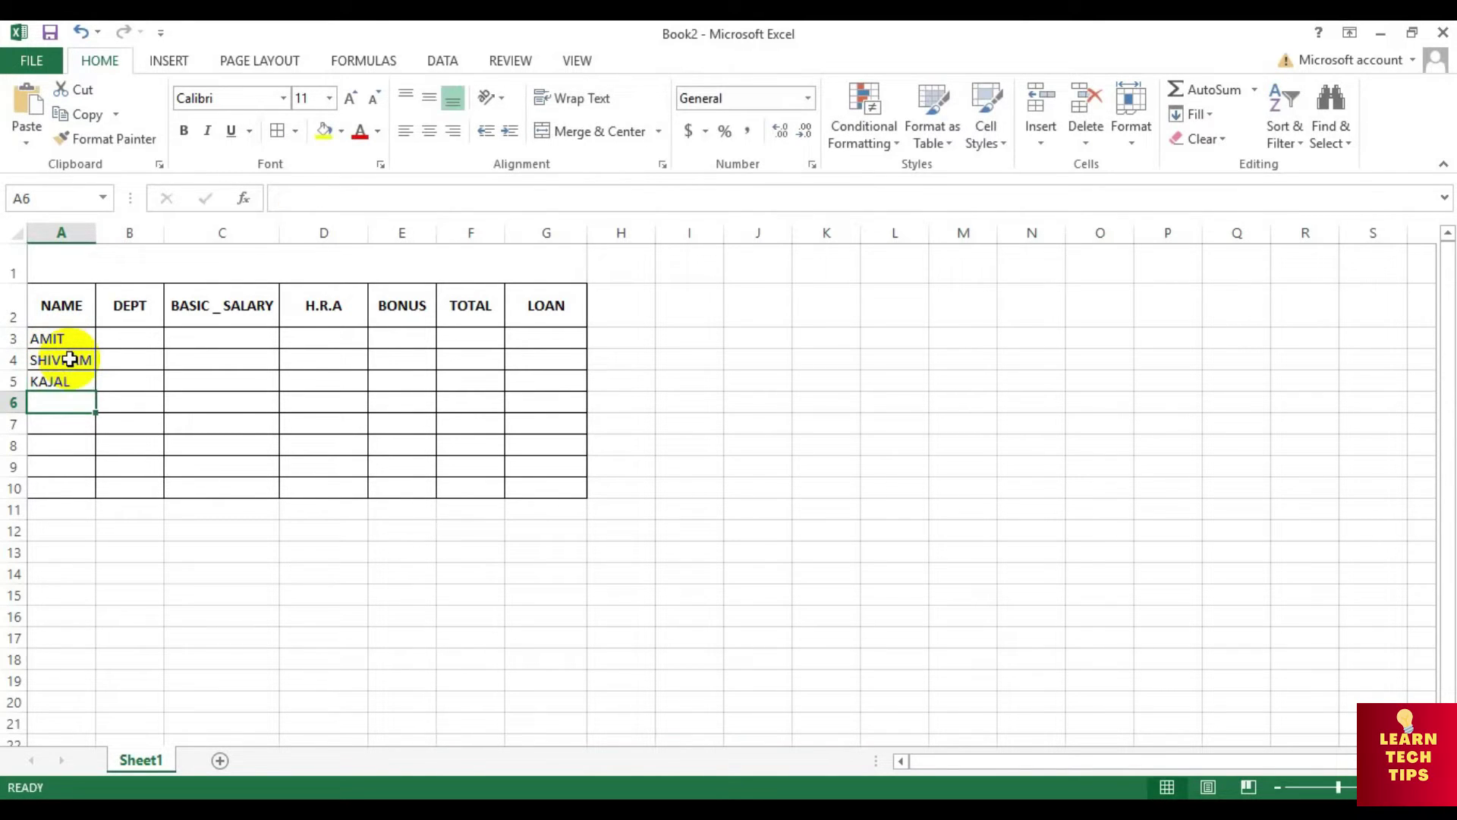
text(P)
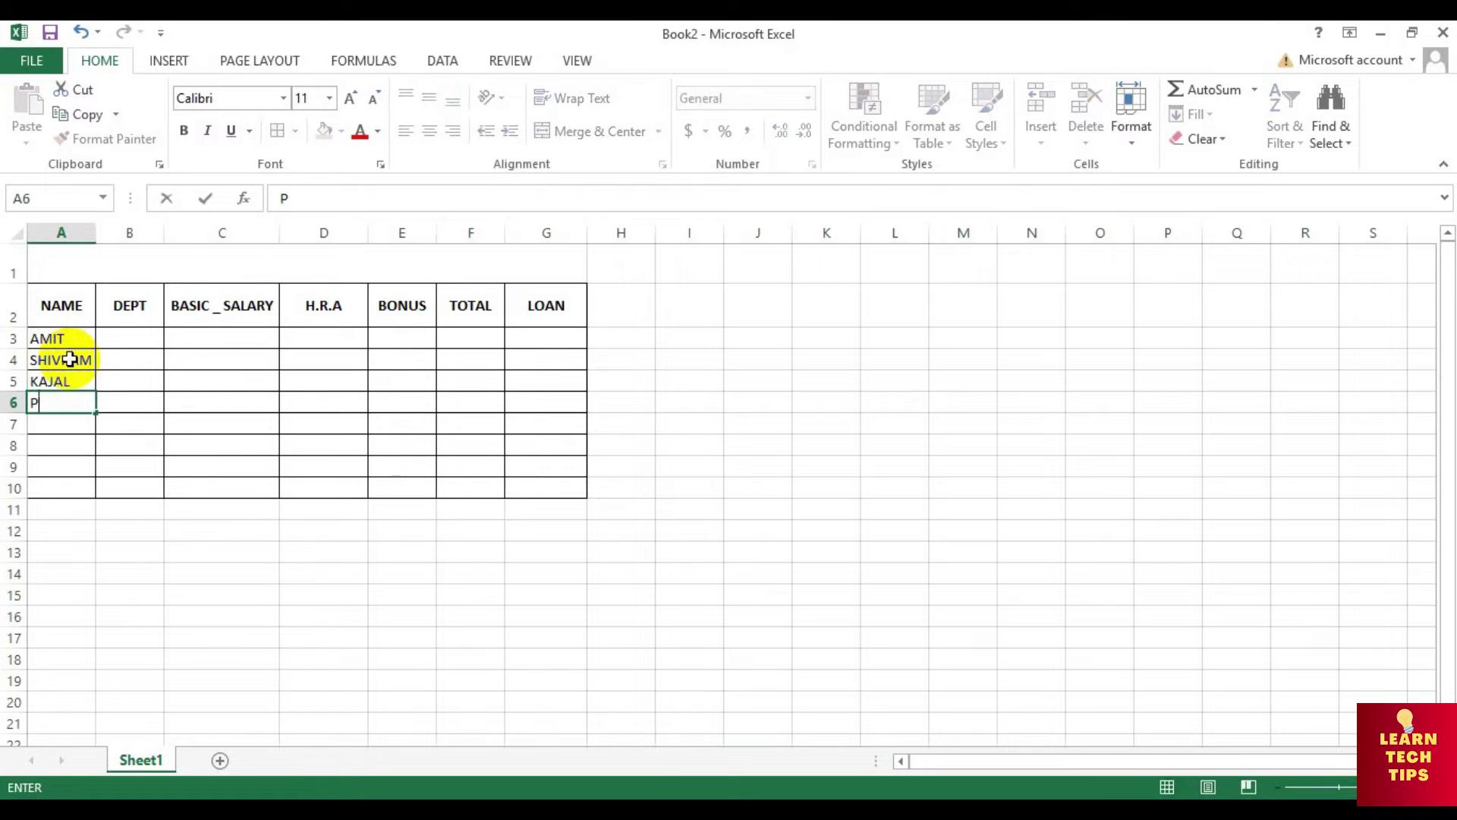
text(RITAM)
key(Return)
Step: Enter the remaining four employees' names in capitals in A7:A10 of the NAME column
text(A)
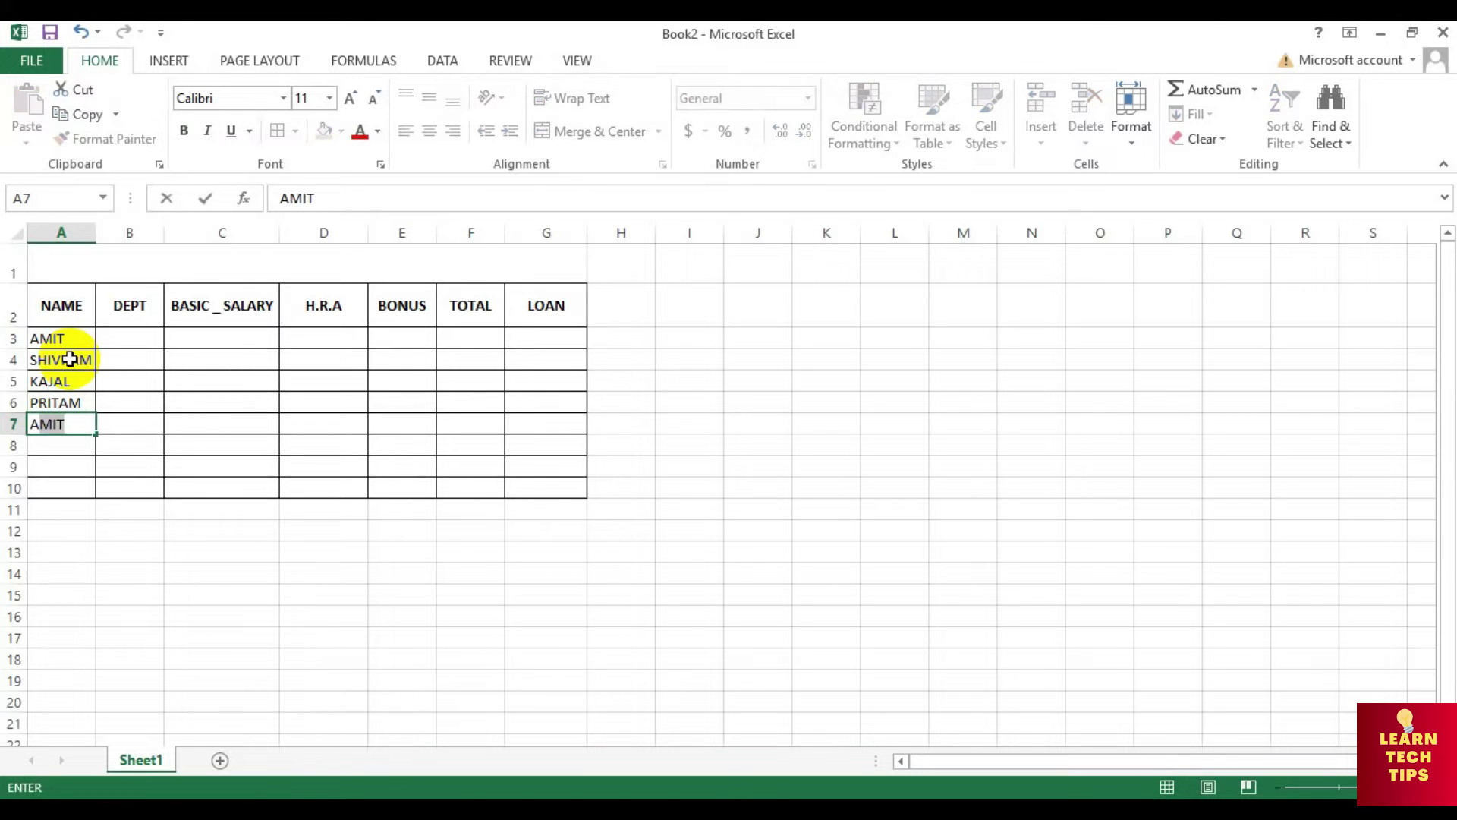
text(KSHAY)
key(Return)
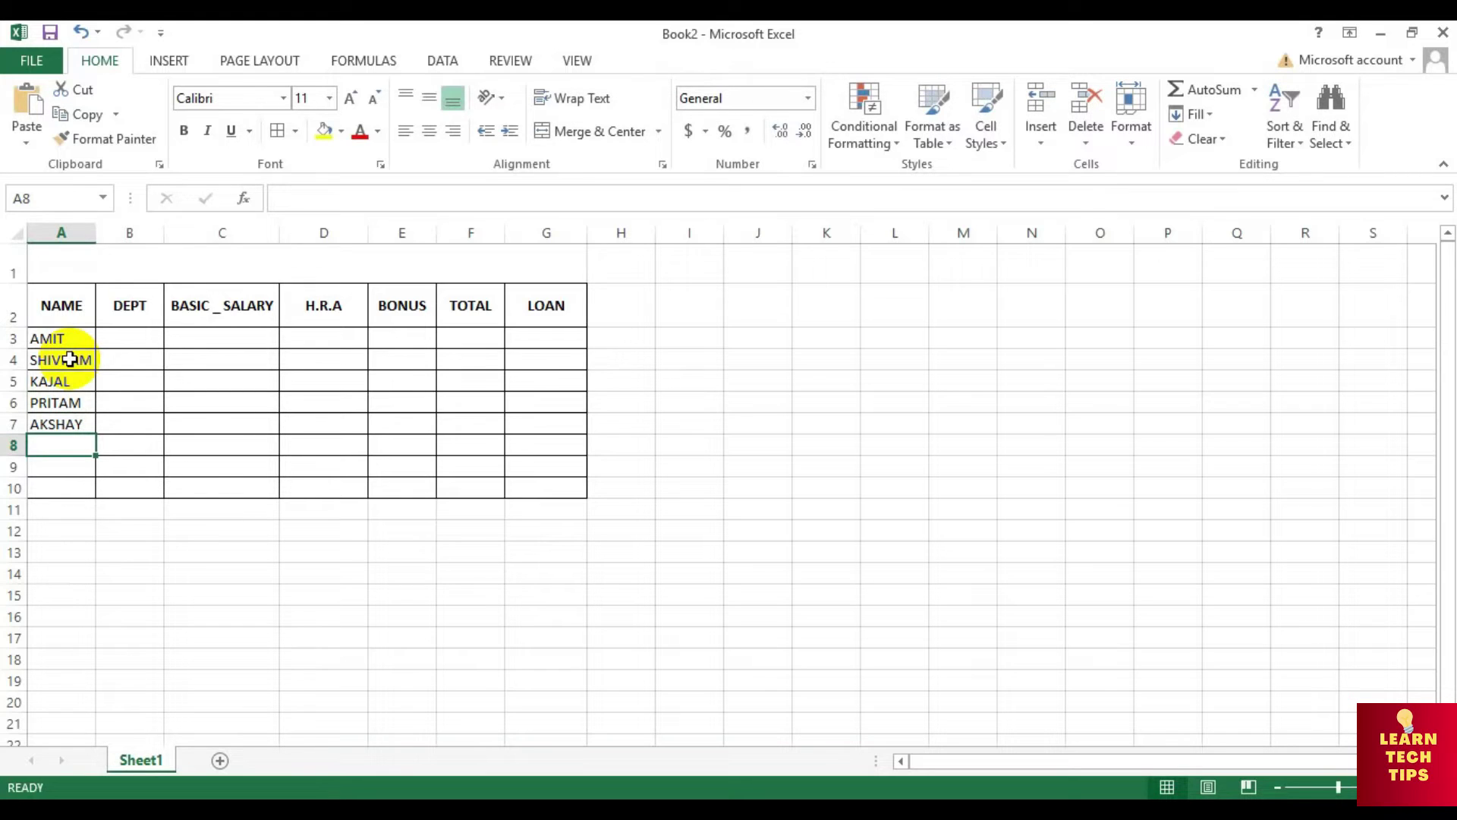
text(ANITA)
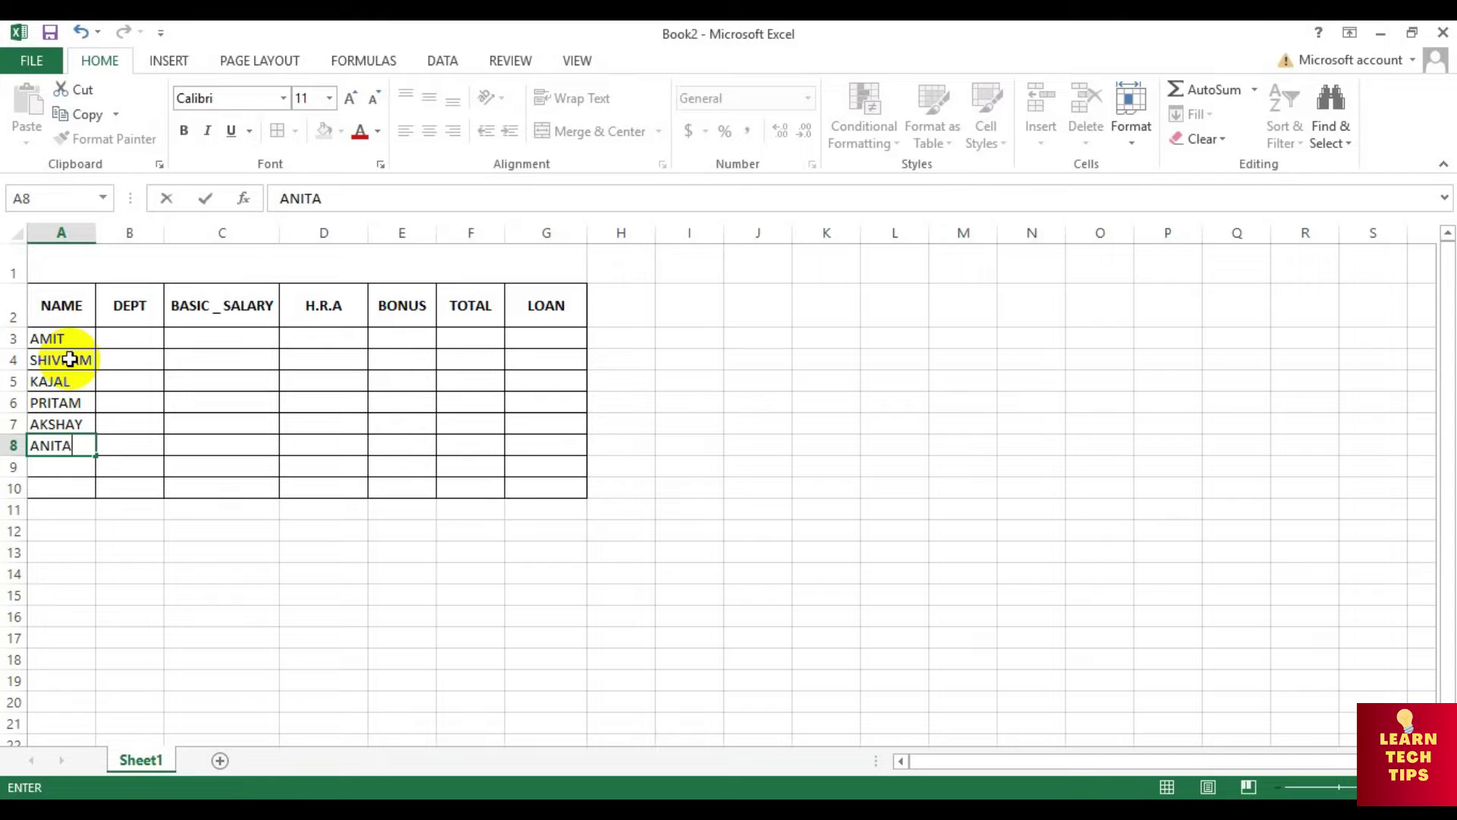
key(Return)
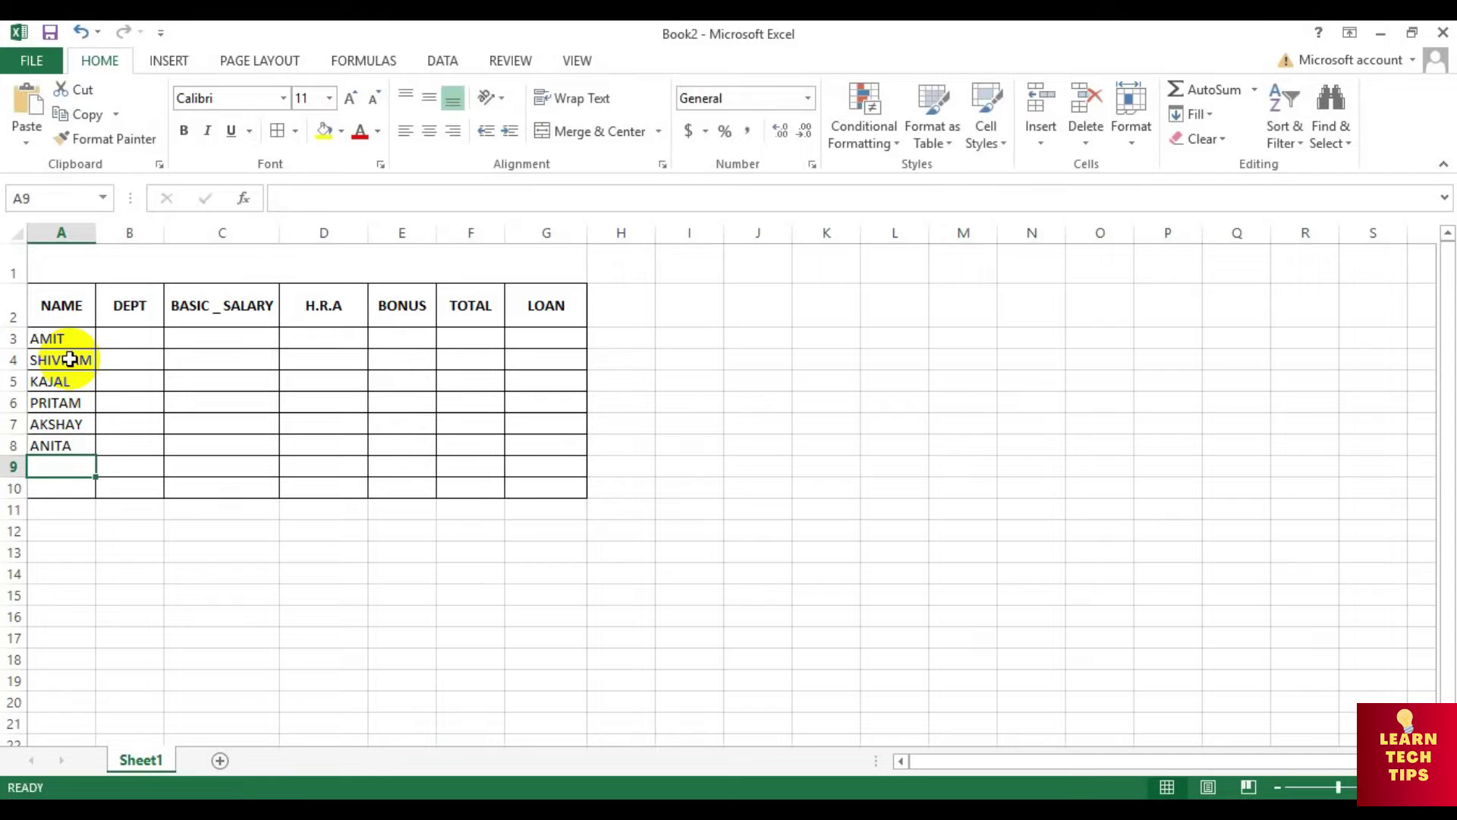
text(RAJU)
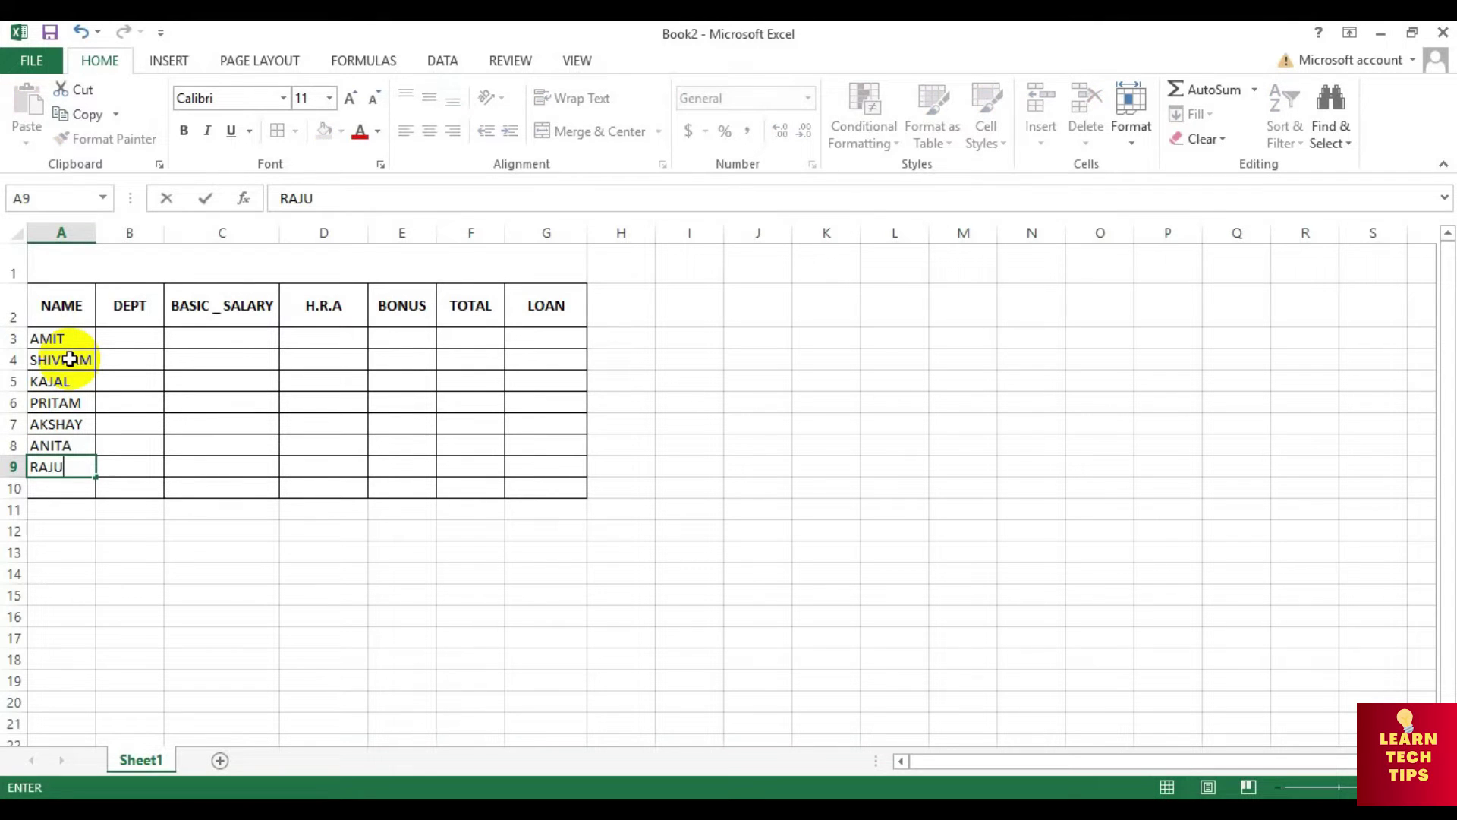
key(Return)
text(GOPAL)
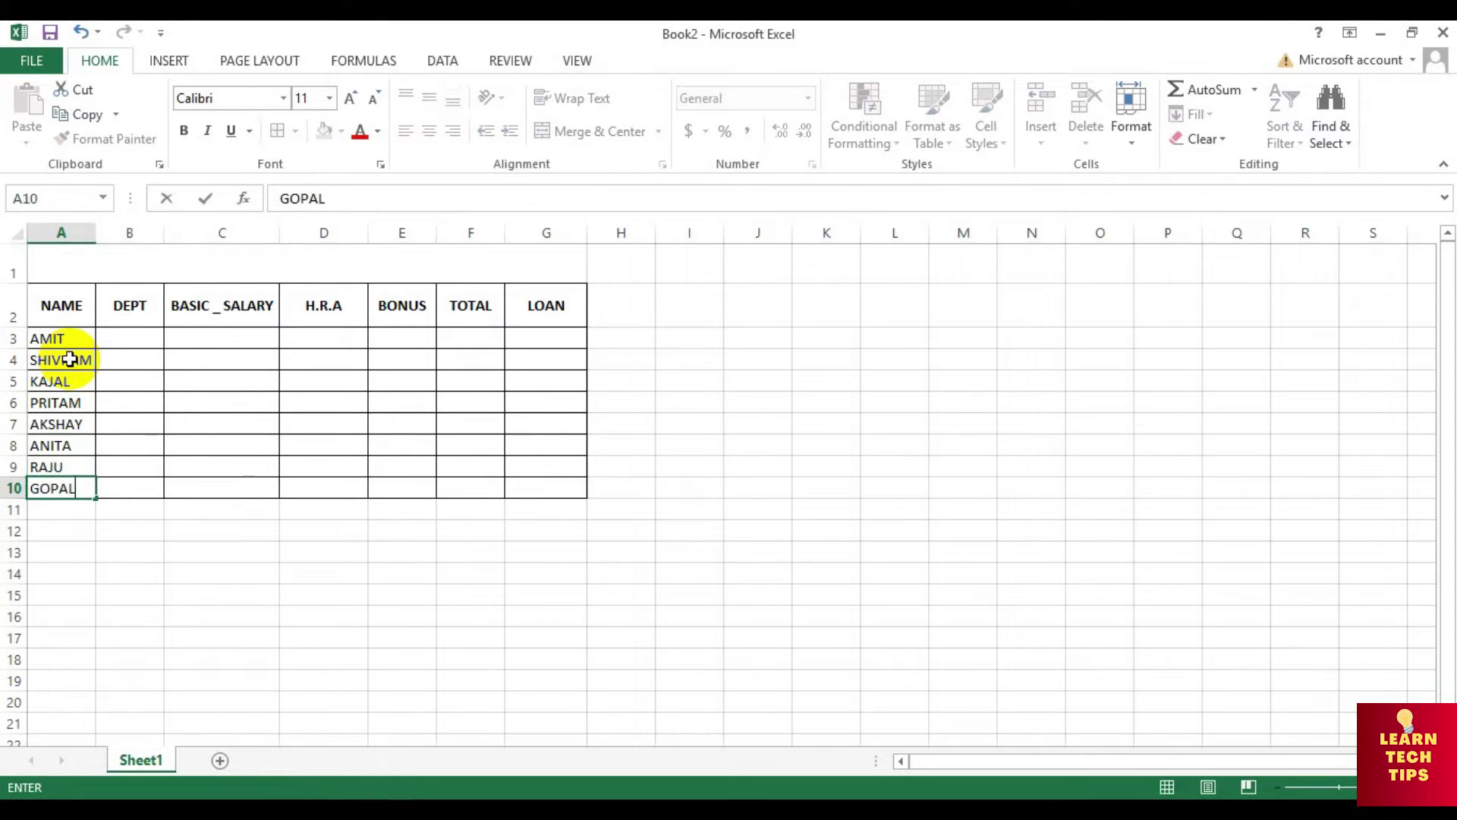
click(134, 339)
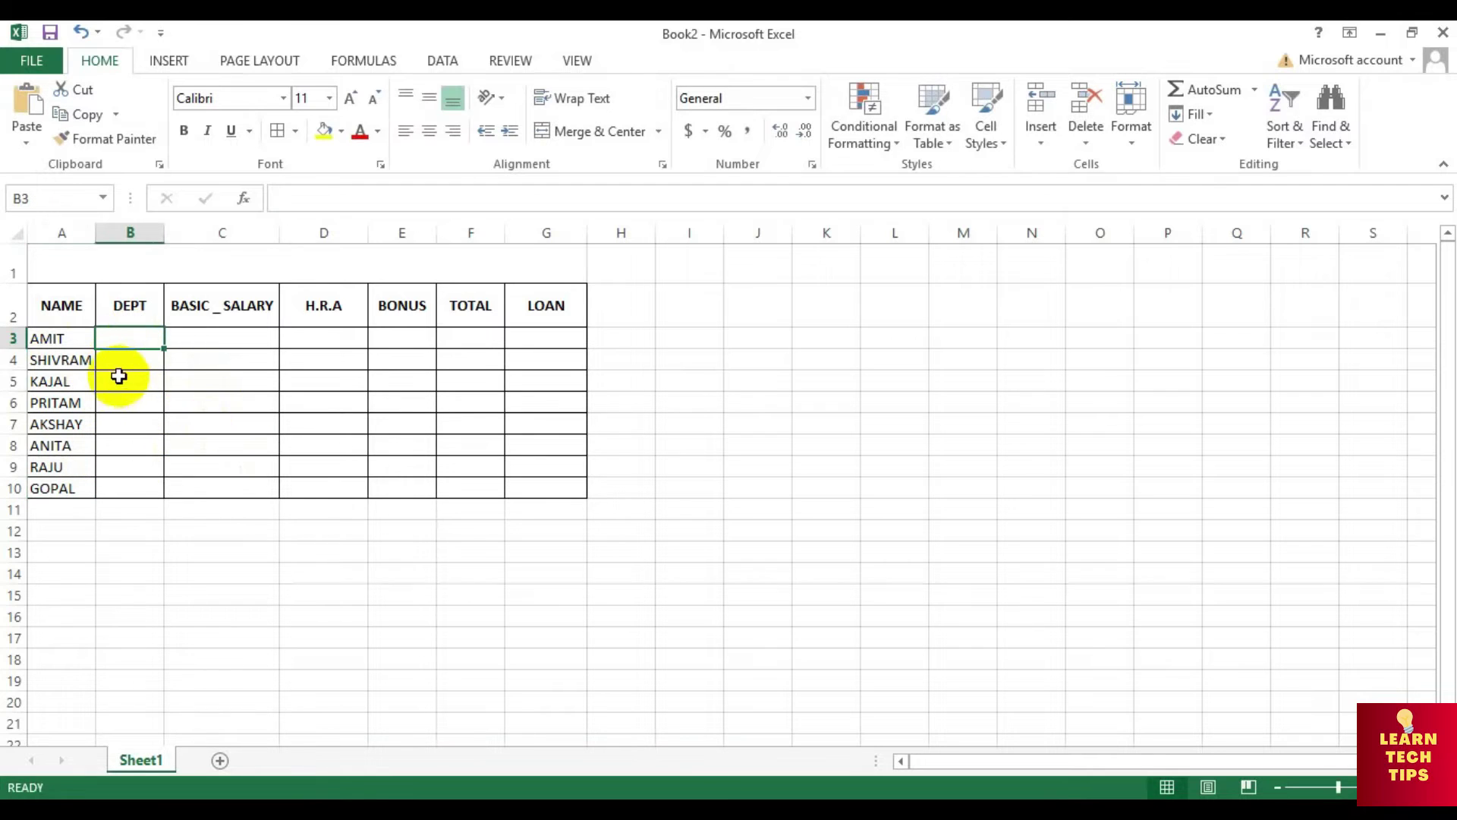
text(sal)
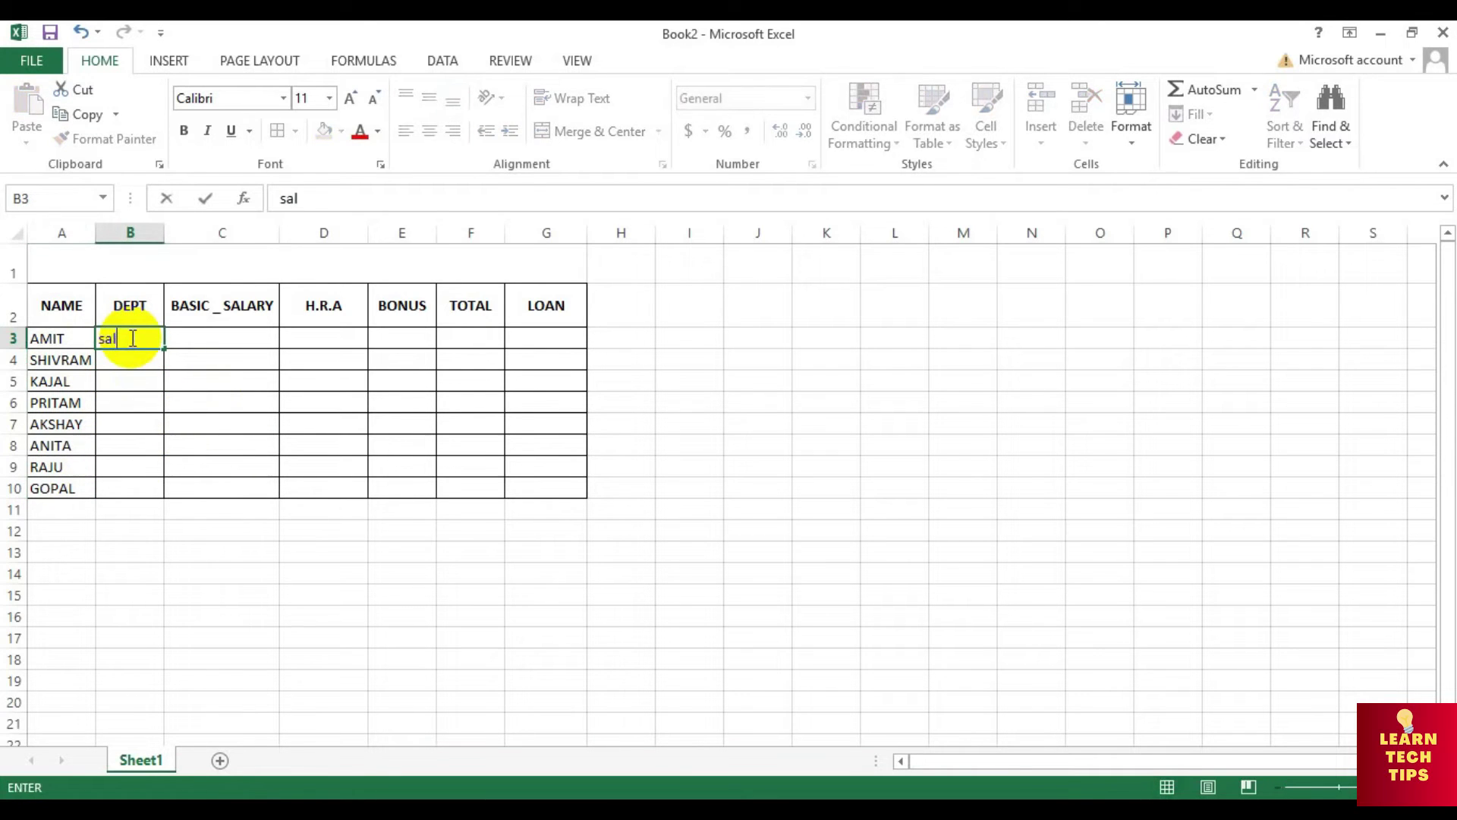
text(e)
key(BackSpace)
key(BackSpace)
key(BackSpace)
key(BackSpace)
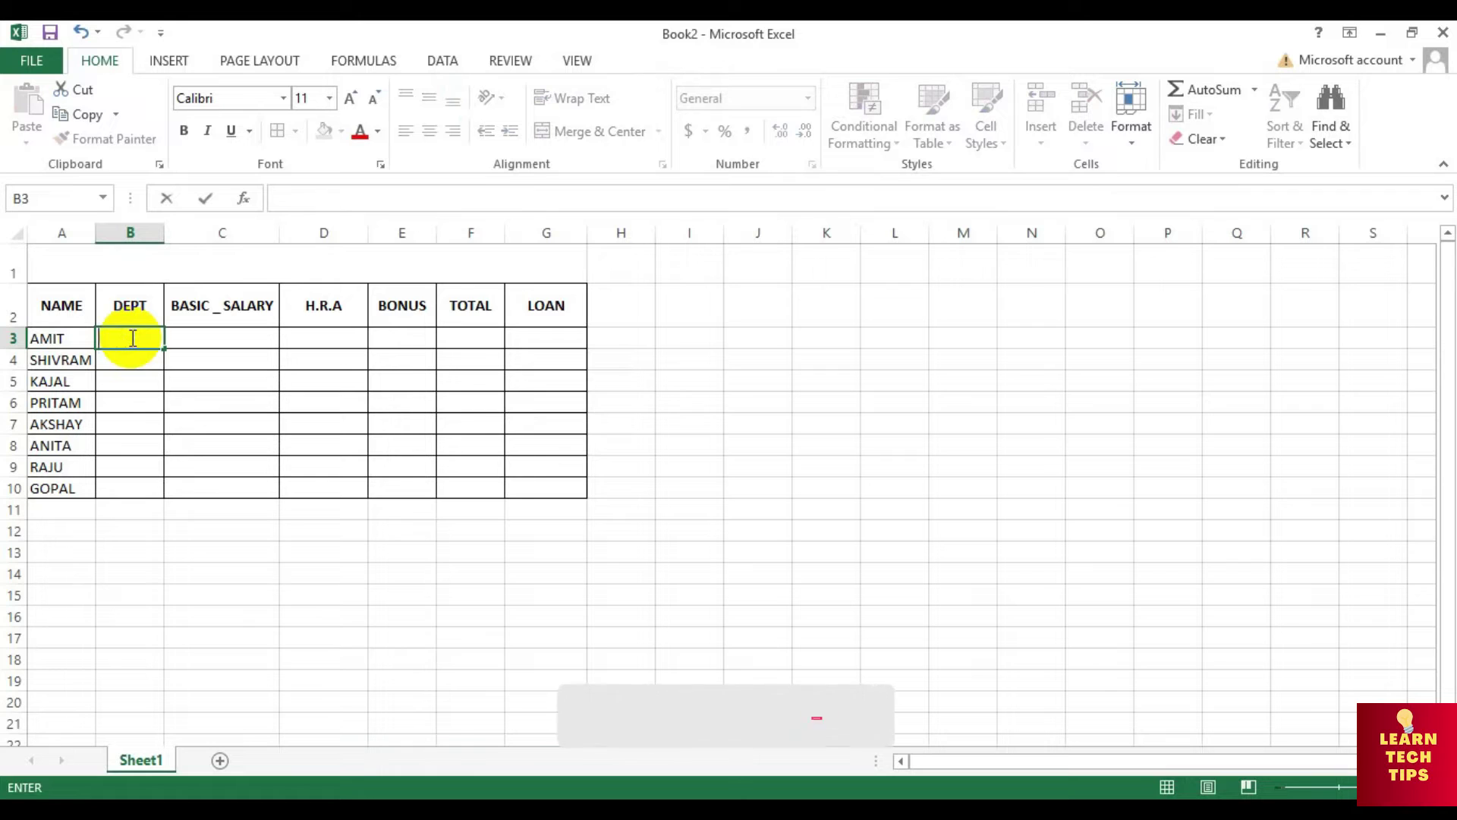
Step: Enter the departments SALES in B3 and MKT in B4 for the first two employees
text(SALES)
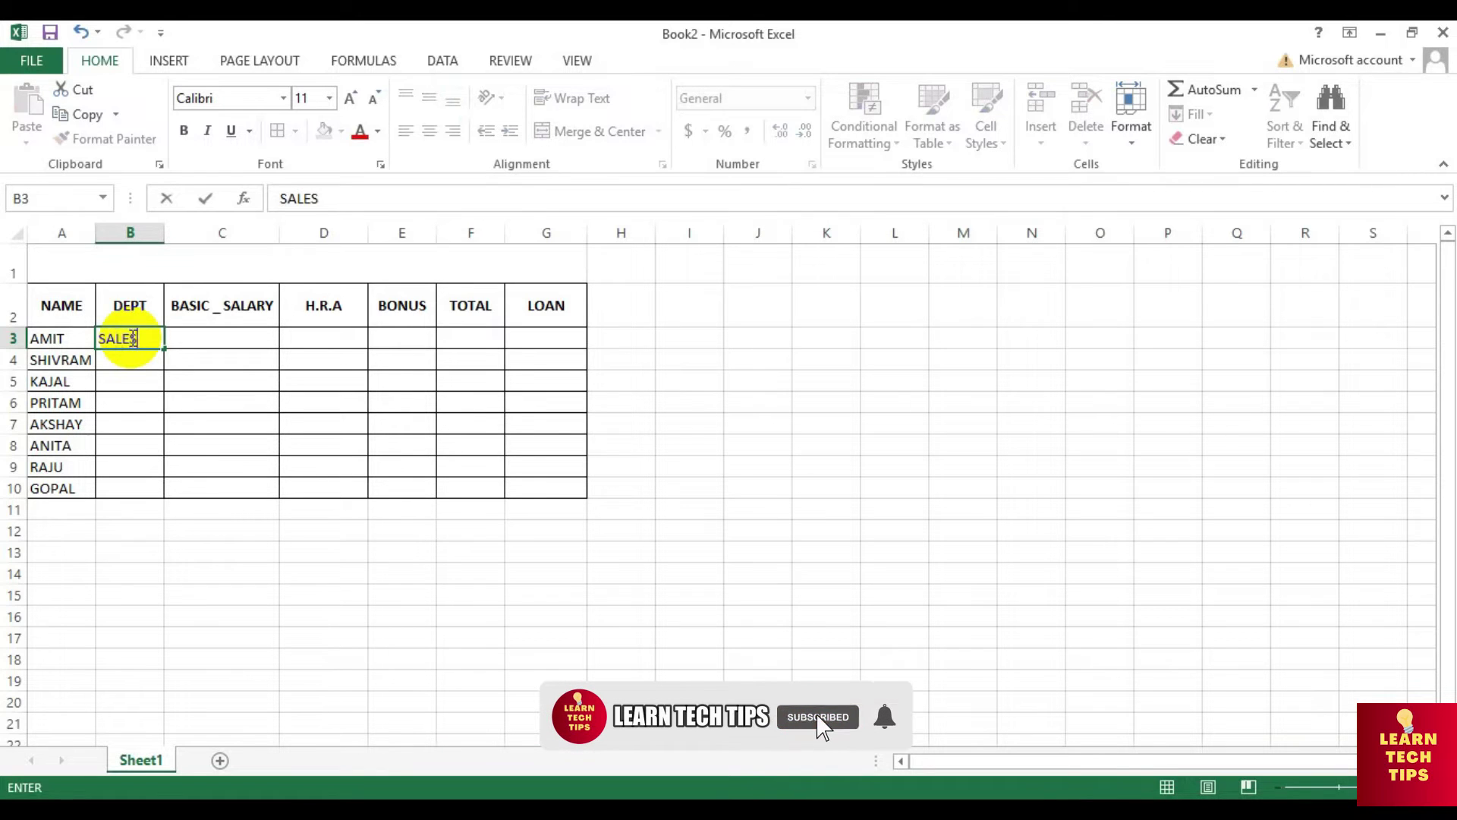
key(Return)
scroll(72, 547, down, 1)
scroll(71, 547, up, 1)
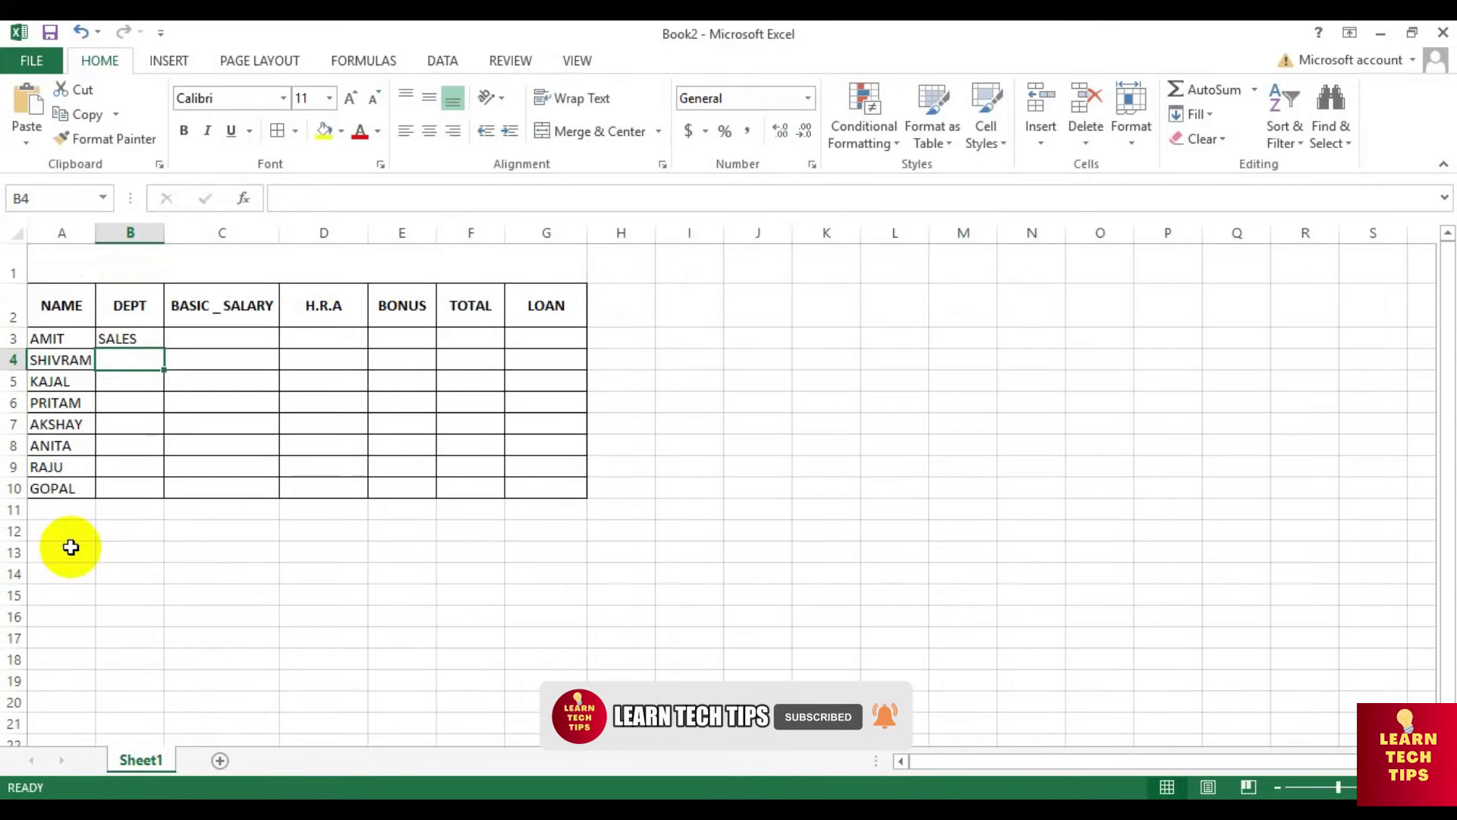
text(M)
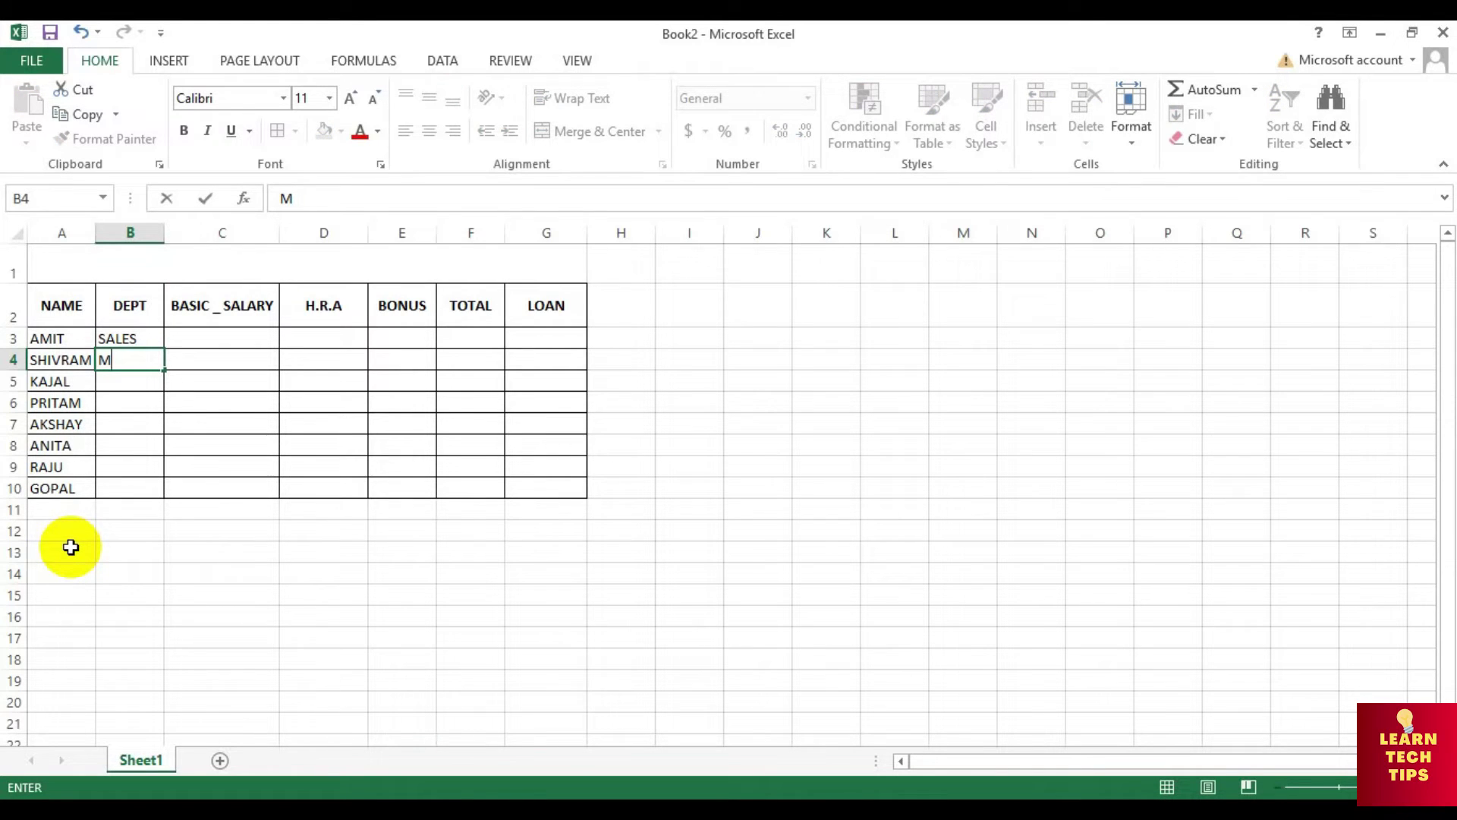
text(KT)
key(Return)
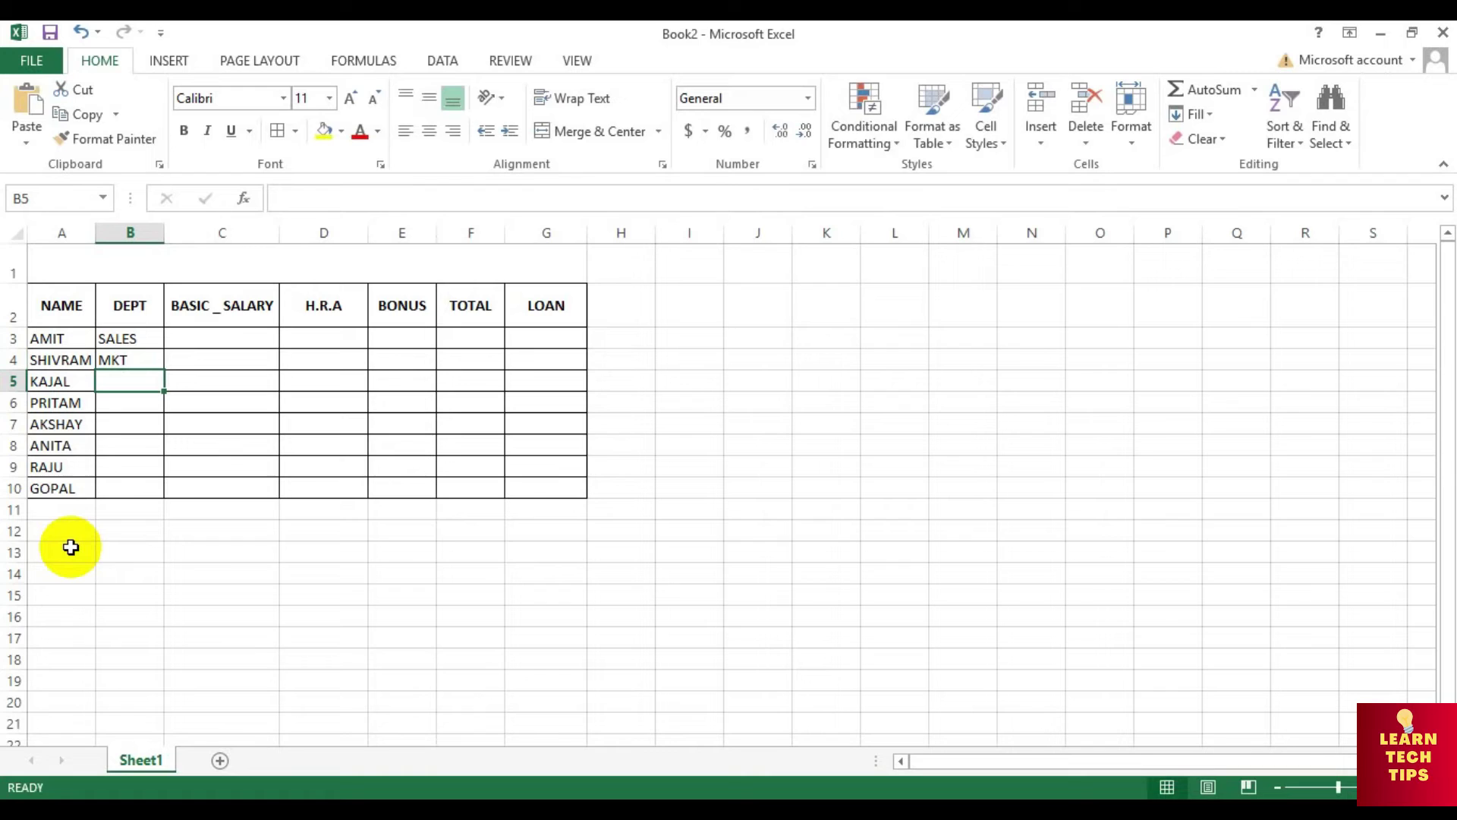
Step: Enter the departments ADMIN in B5, CLERK in B6 and SALES in B7 of the DEPT column
text(ADMIN)
key(Return)
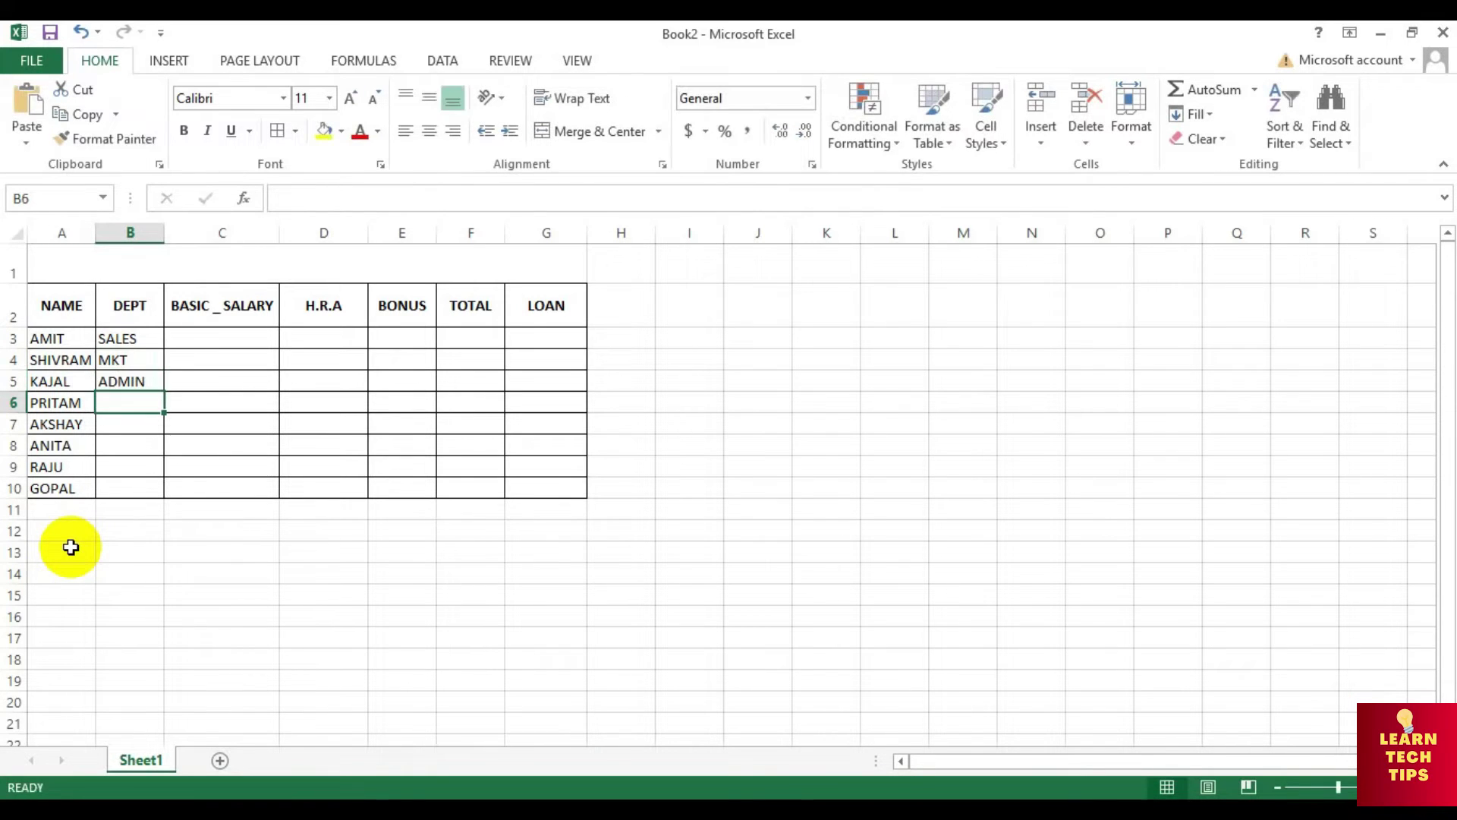
text(C)
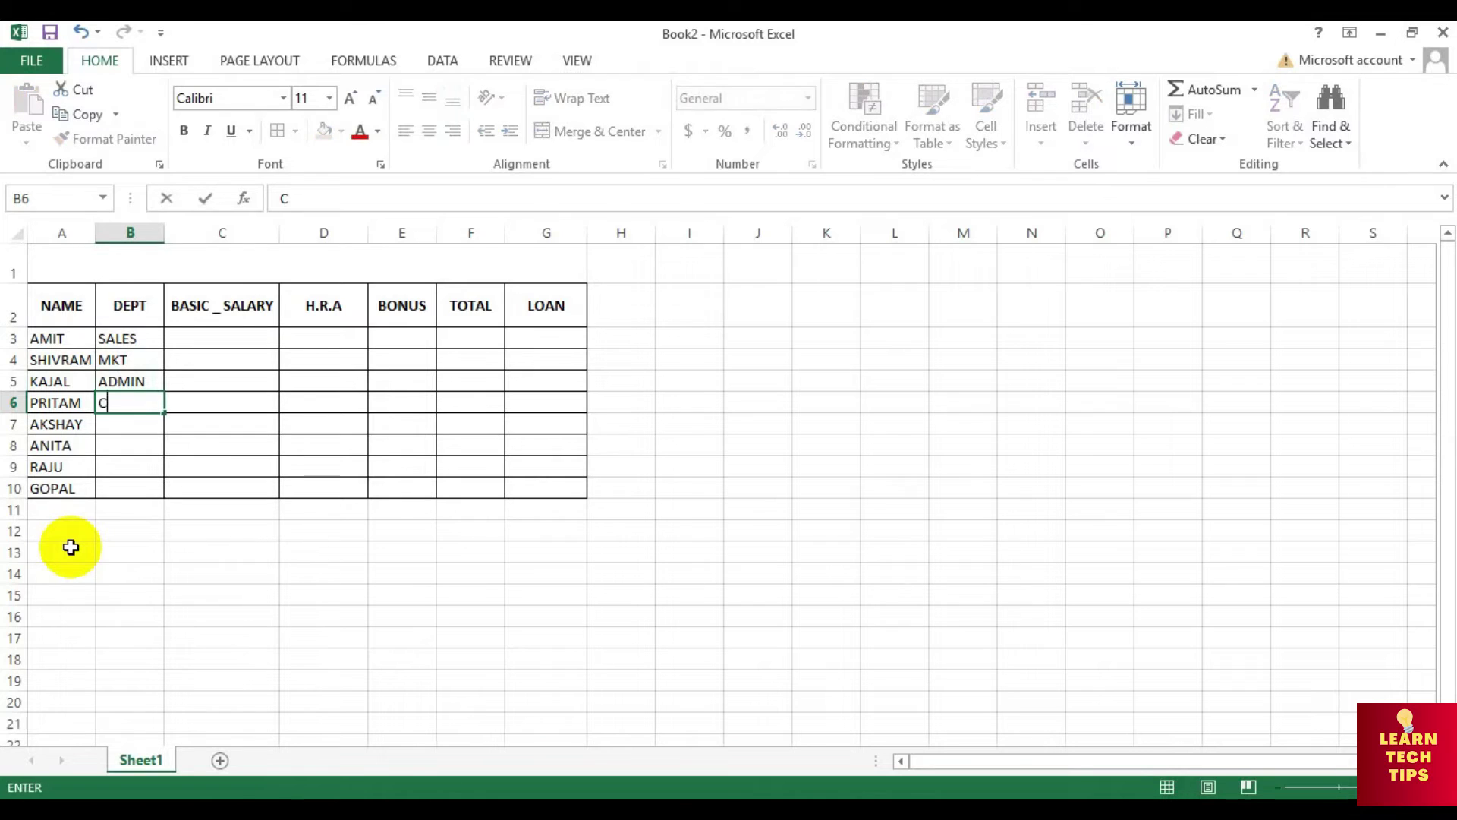
text(LERK)
key(Return)
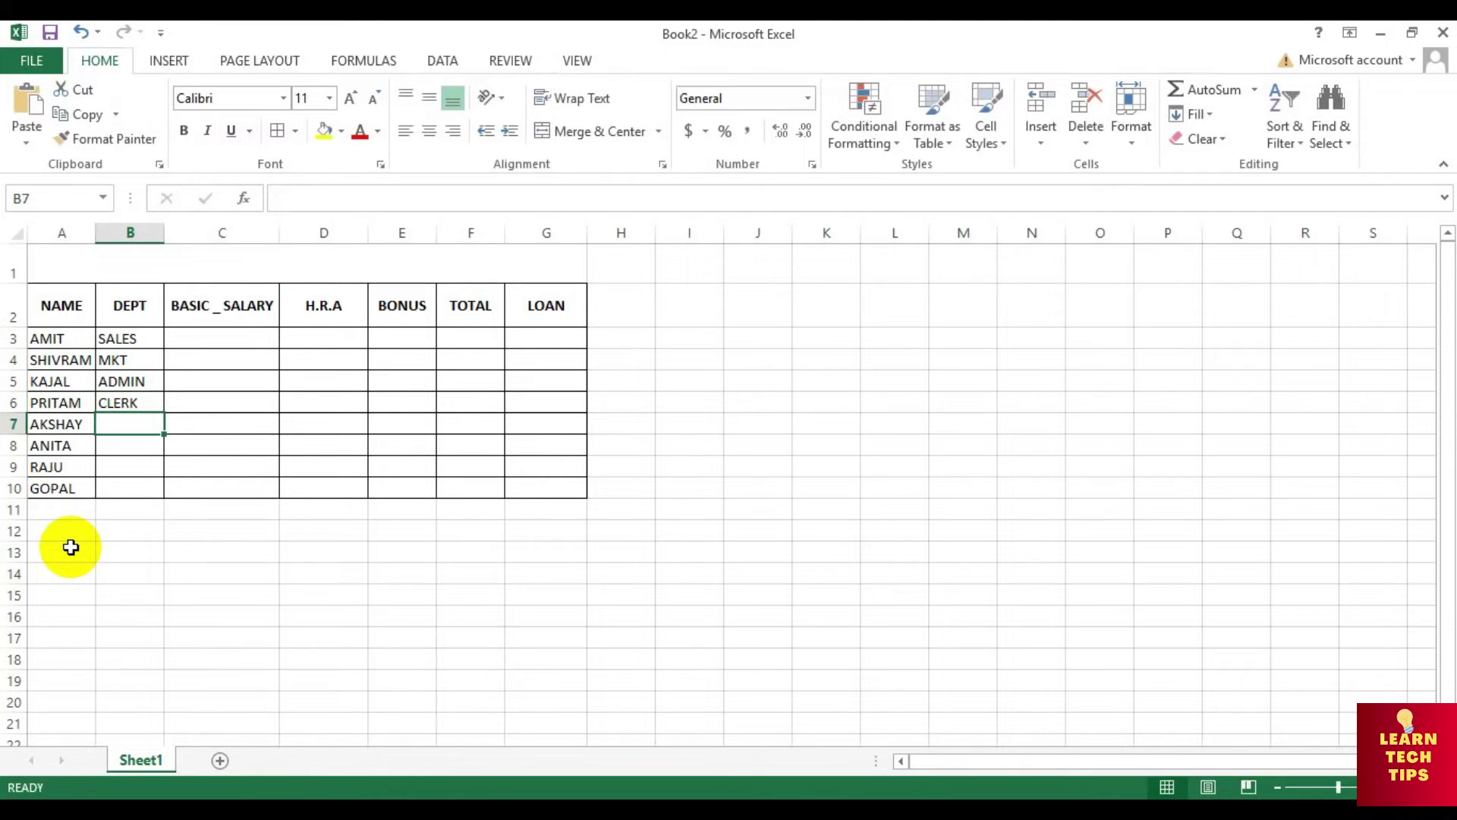
text(SALES)
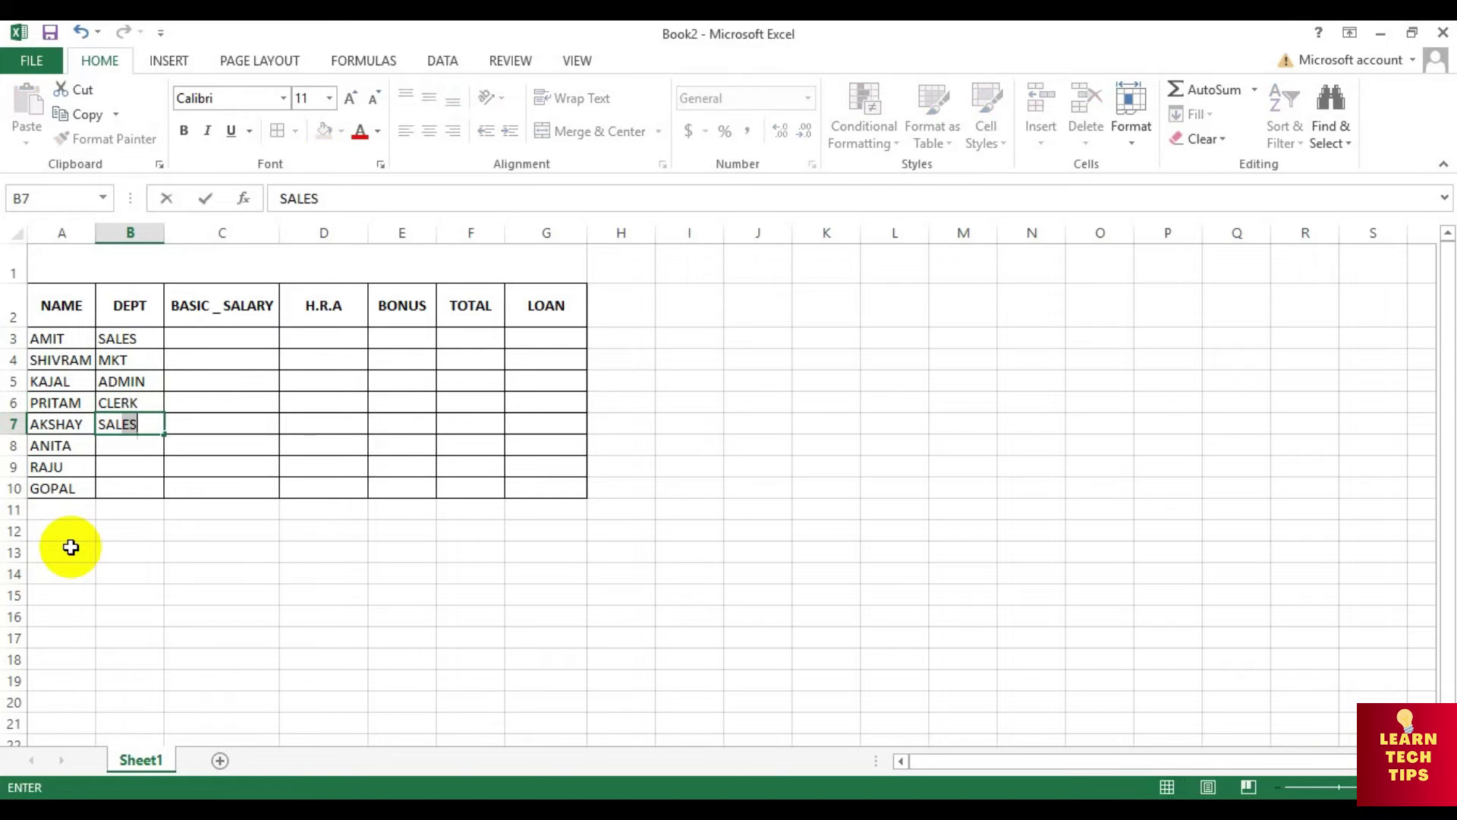
key(Return)
Step: Enter the departments MKT in B8, SALES in B9 and ADMIN in B10 for the last three employees
text(MAKT)
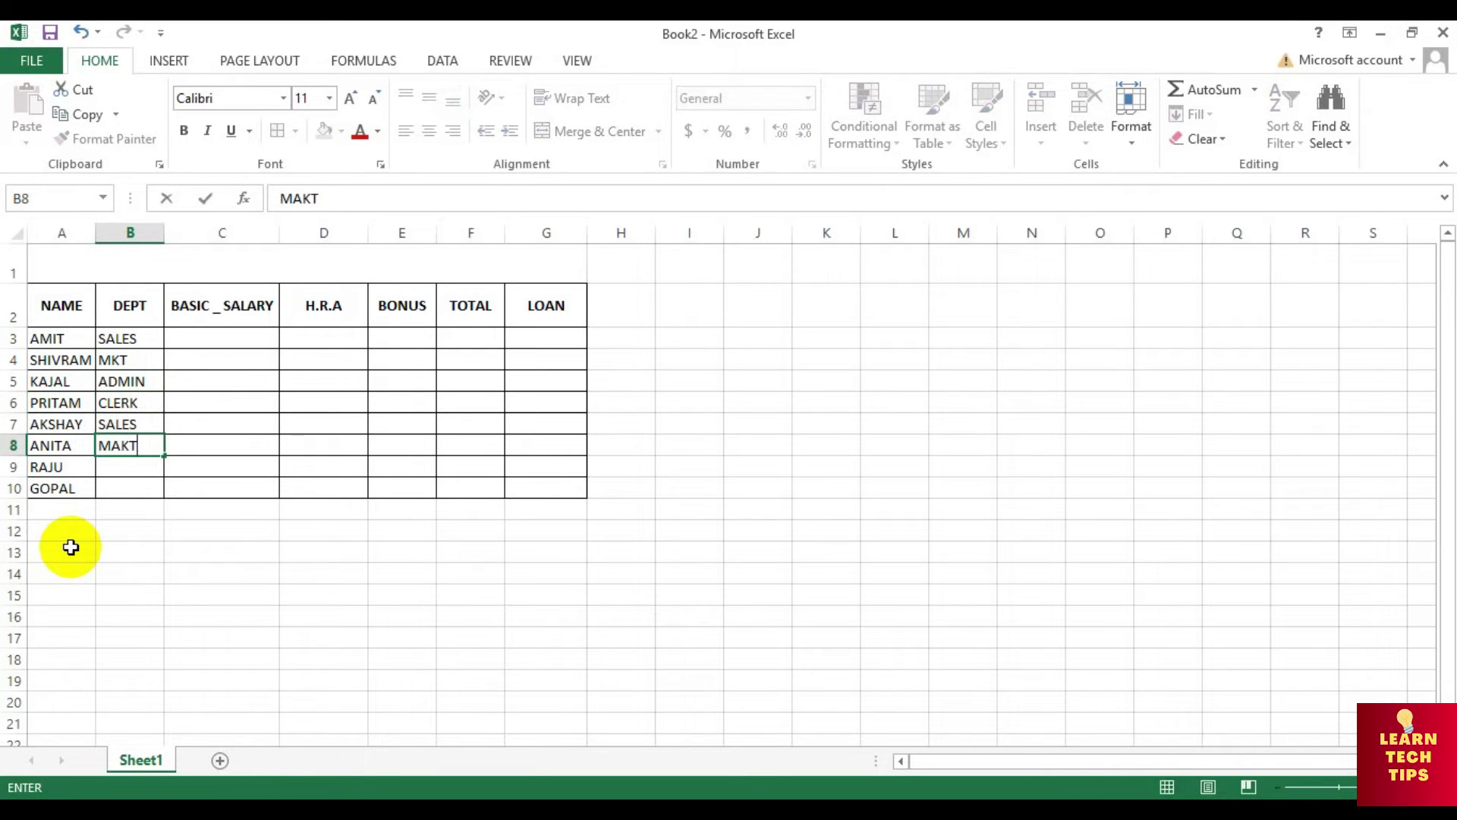
key(BackSpace)
text(K)
key(Return)
text(SALES)
key(Return)
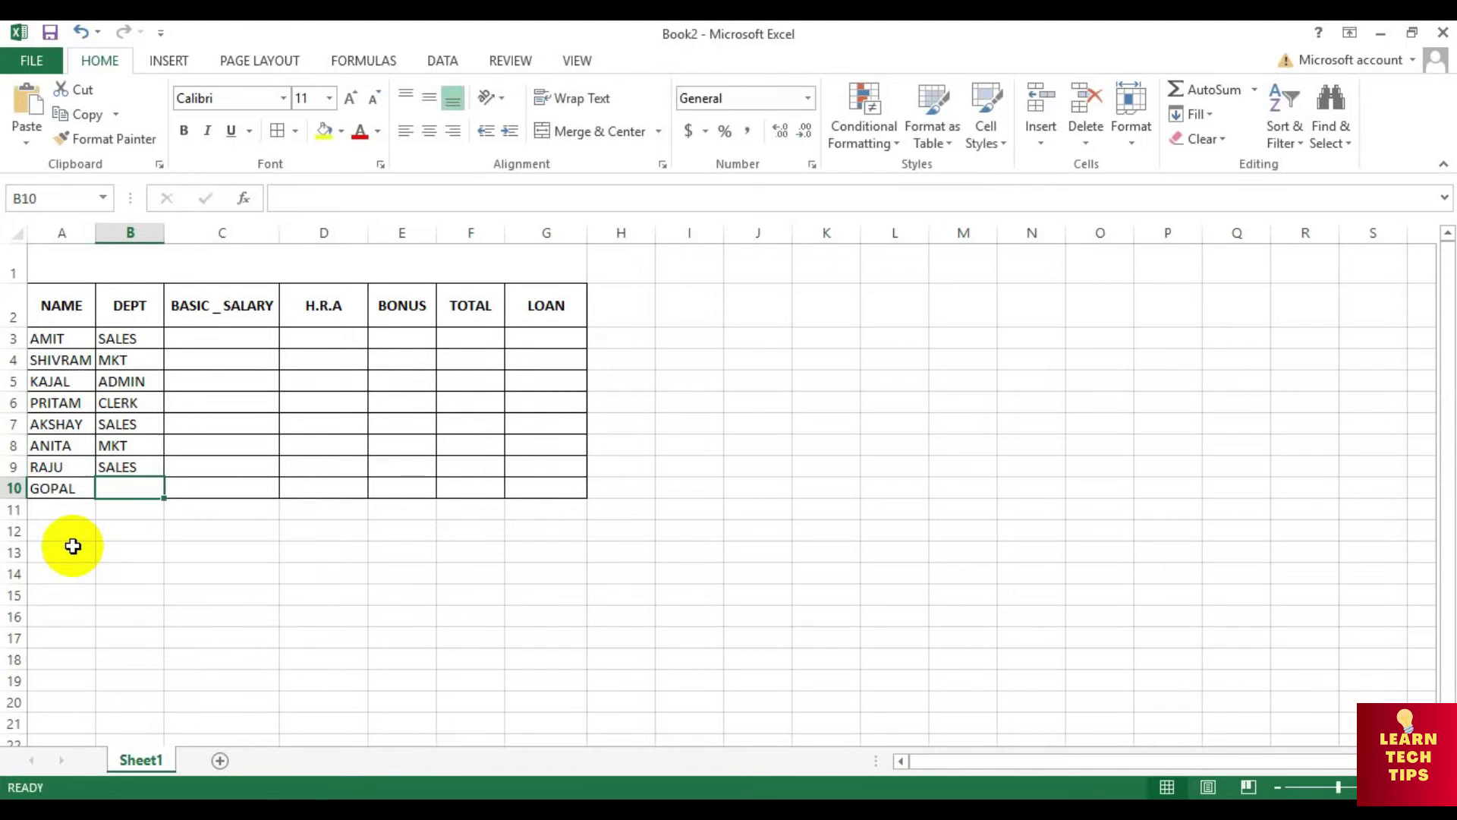
text(ADMIN)
key(Tab)
Step: Enter the basic salaries 12000, 8000, 7000 and 9000 in C3:C6 for the first four employees
key(Up)
key(Up)
key(Up)
key(Up)
key(Up)
key(Up)
key(Up)
key(Up)
key(Down)
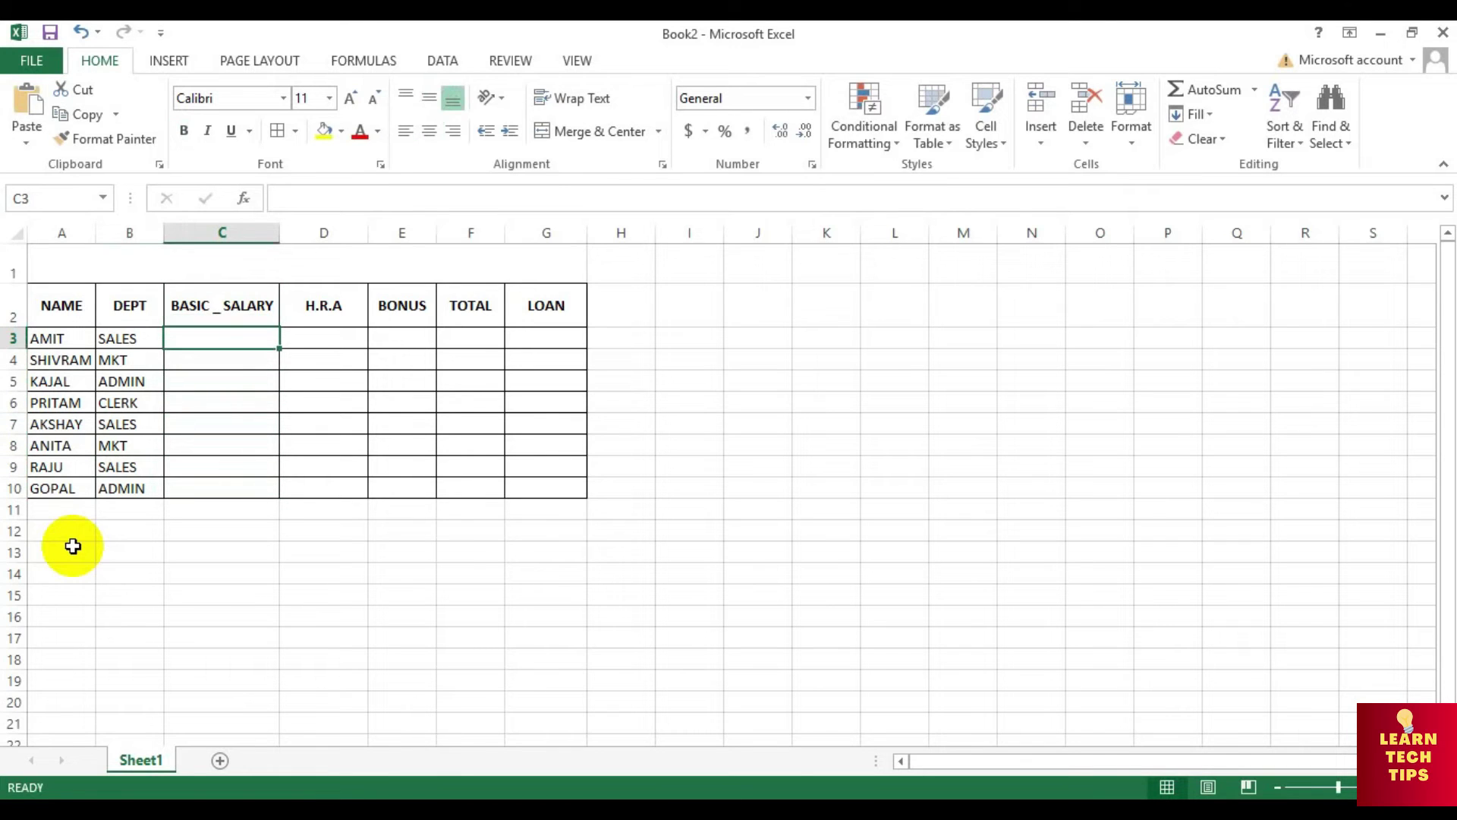
text(12000)
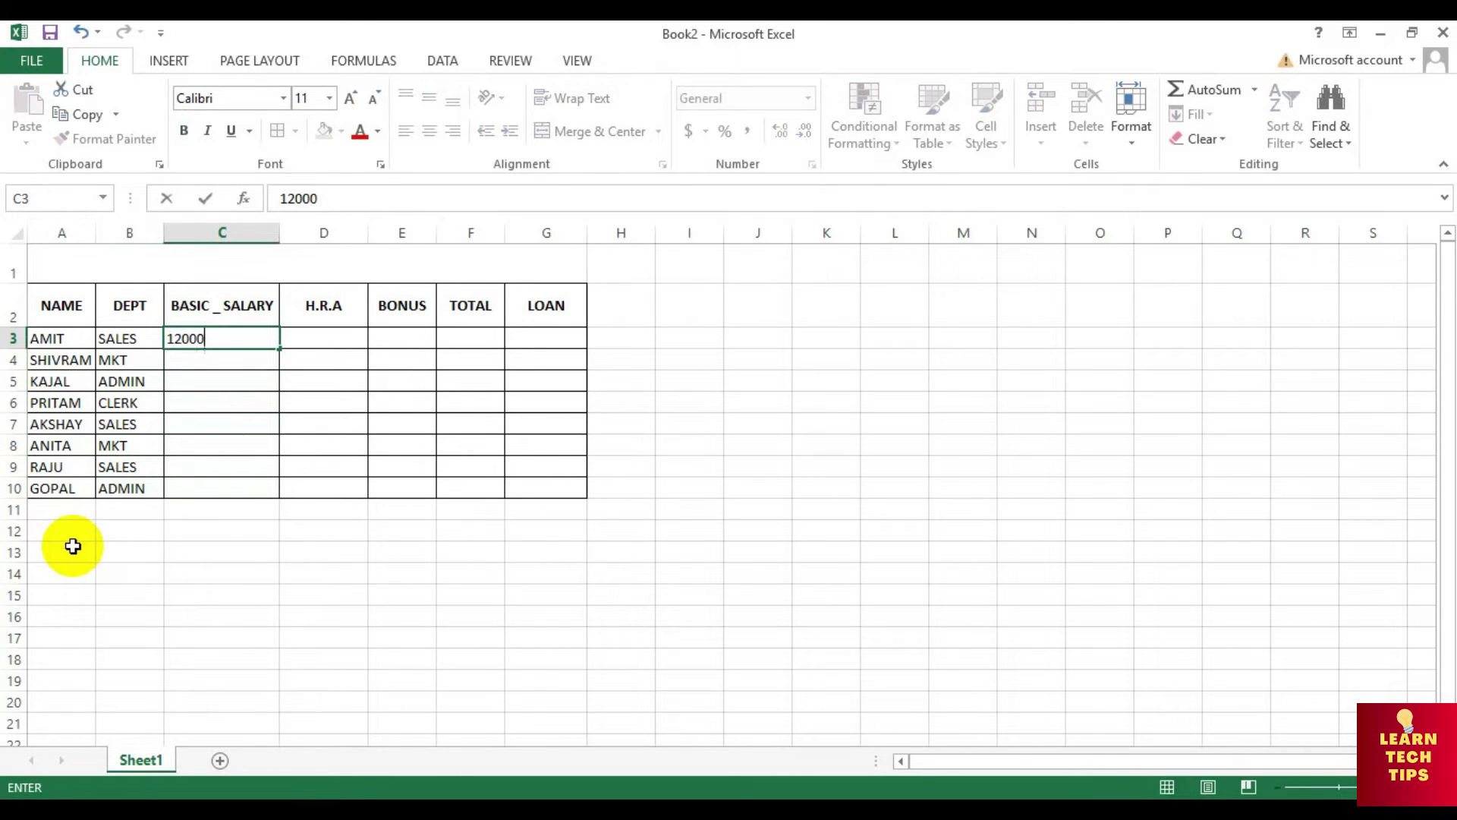
key(Return)
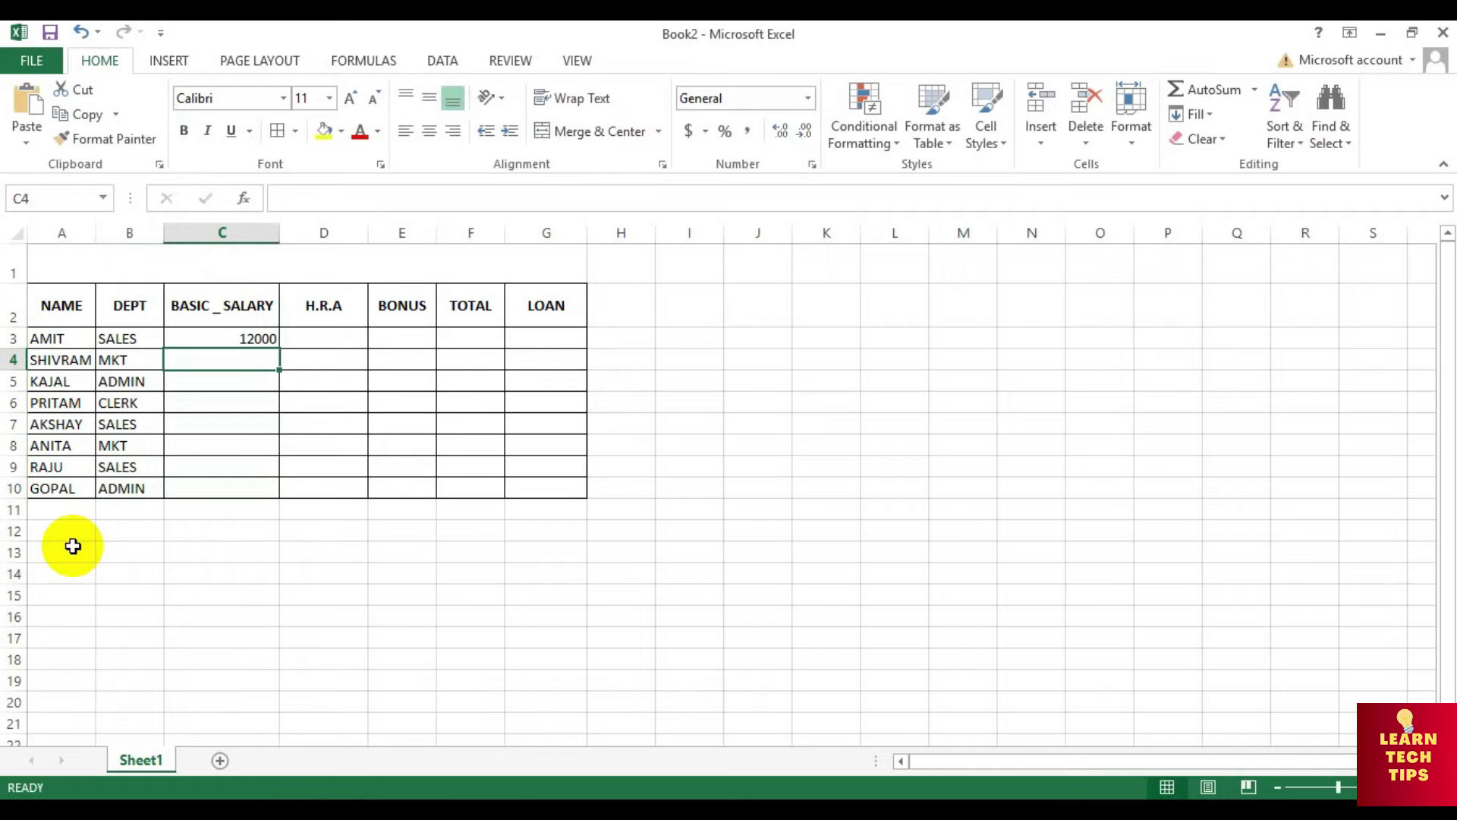
text(8000)
key(Return)
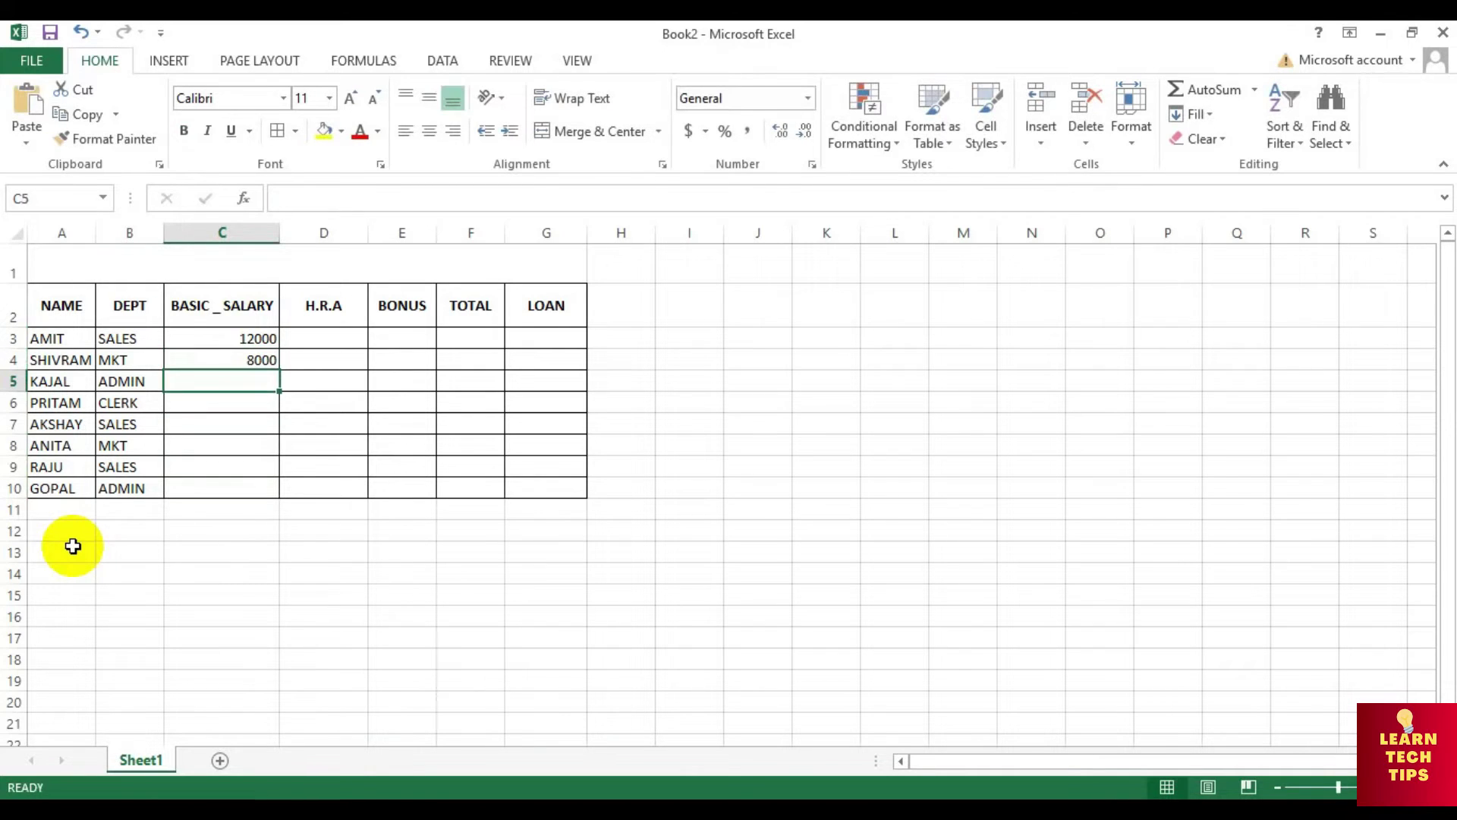
text(7000)
key(Return)
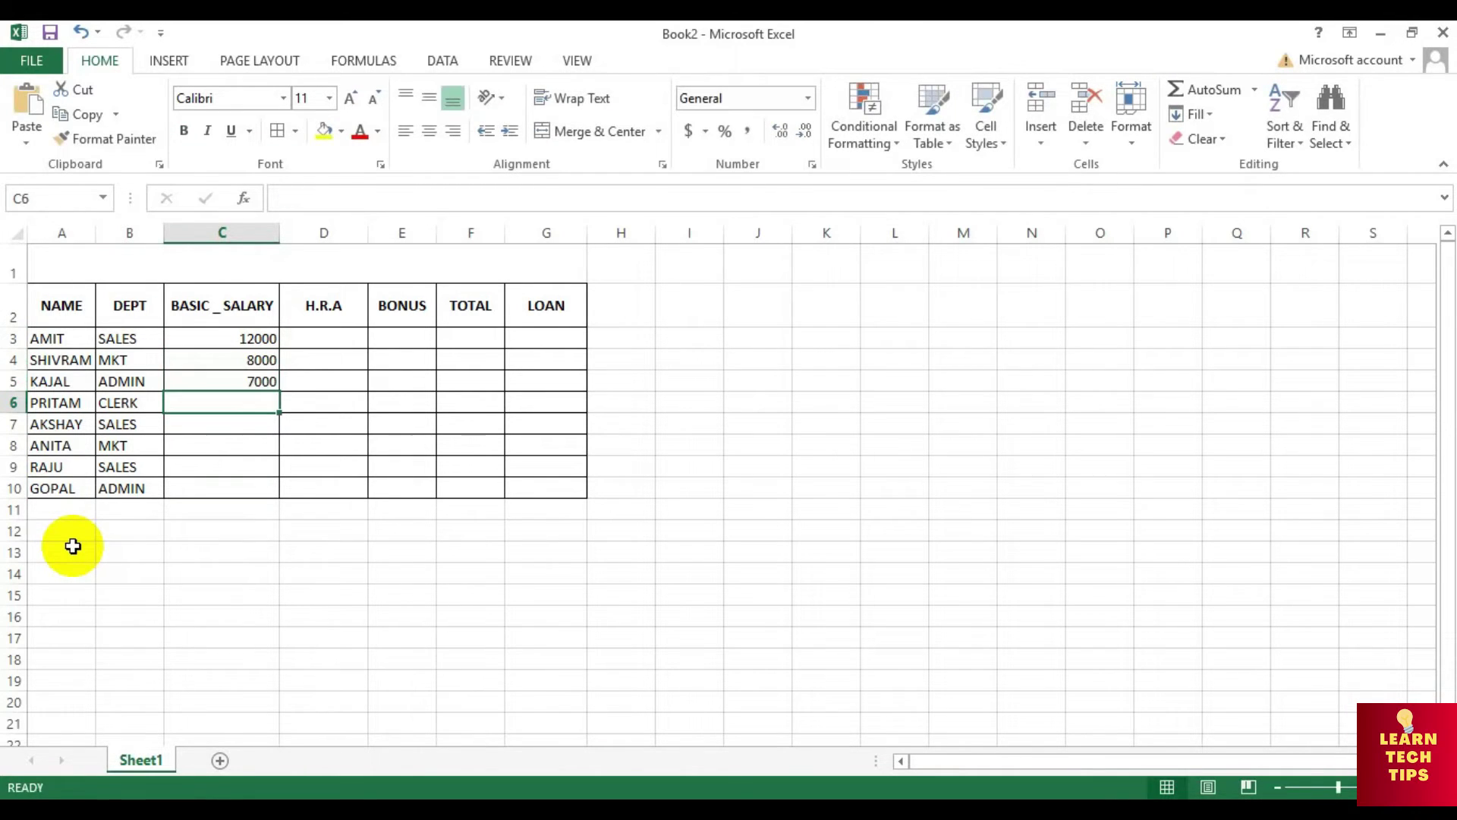
text(900)
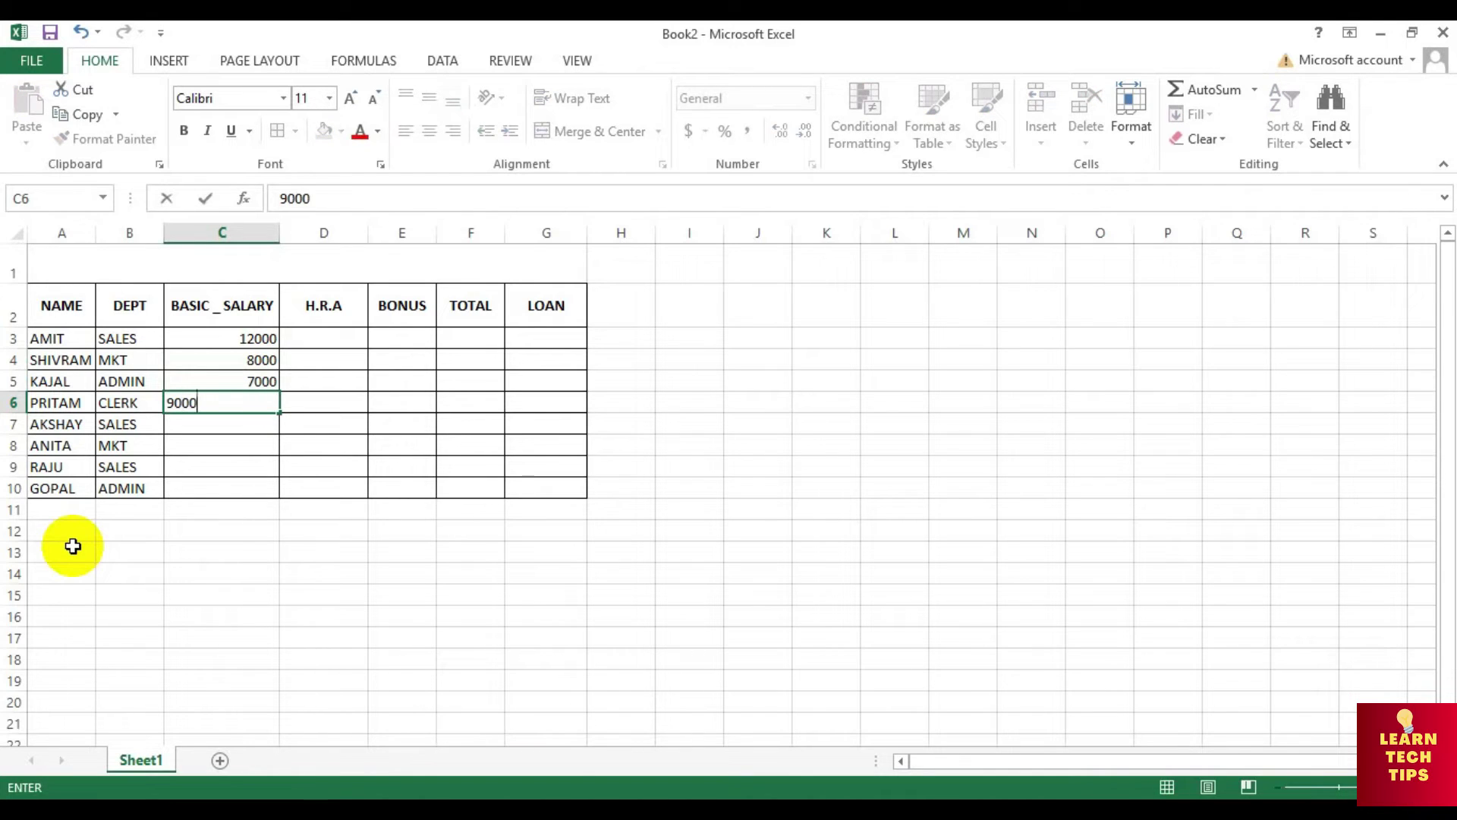
text(0)
key(Return)
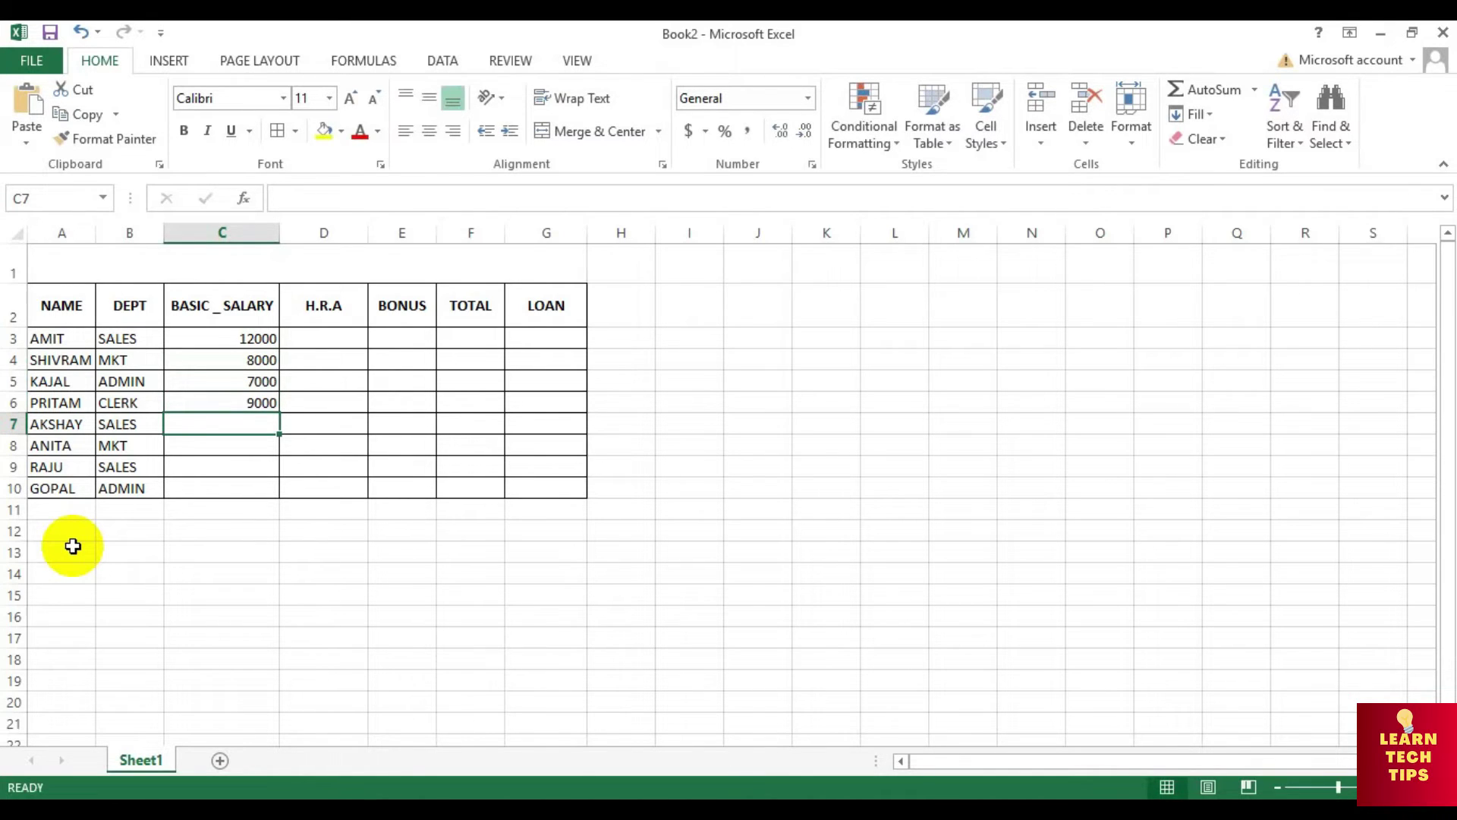
Step: Enter the basic salaries 130000, 15000, 12000 and 7000 in C7:C10 for the remaining four employees
text(130000)
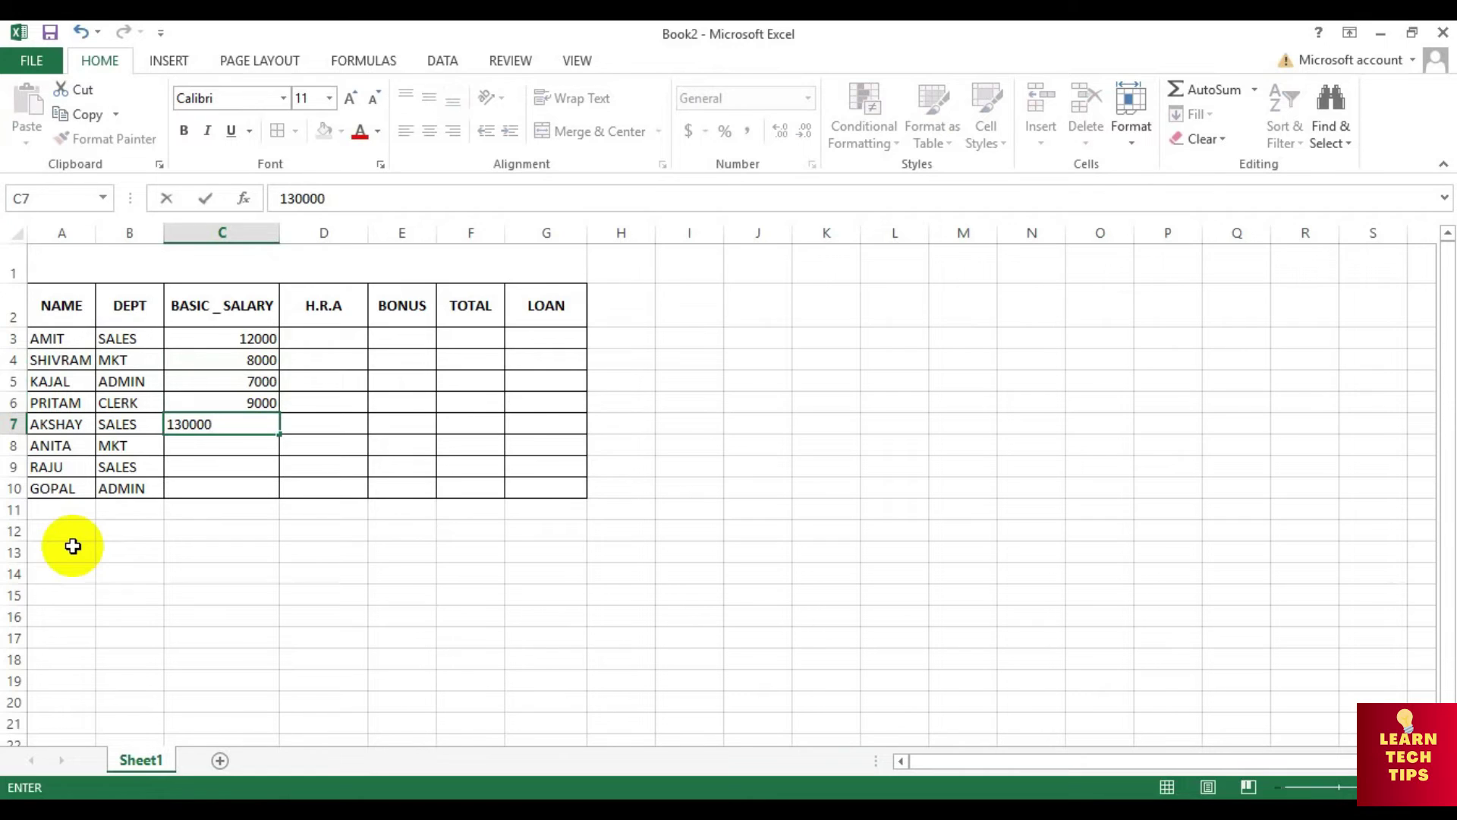
key(Return)
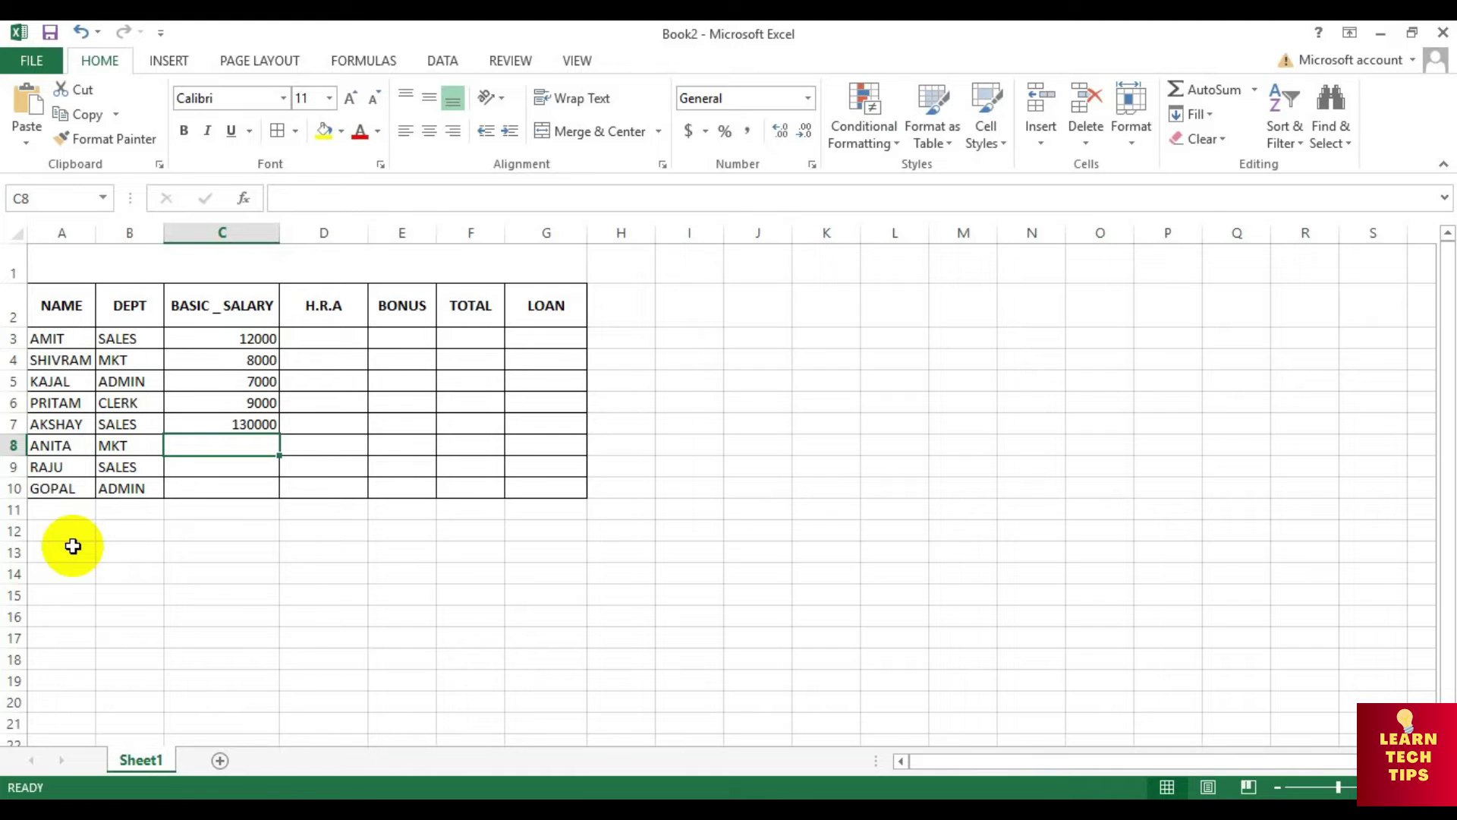
text(15000)
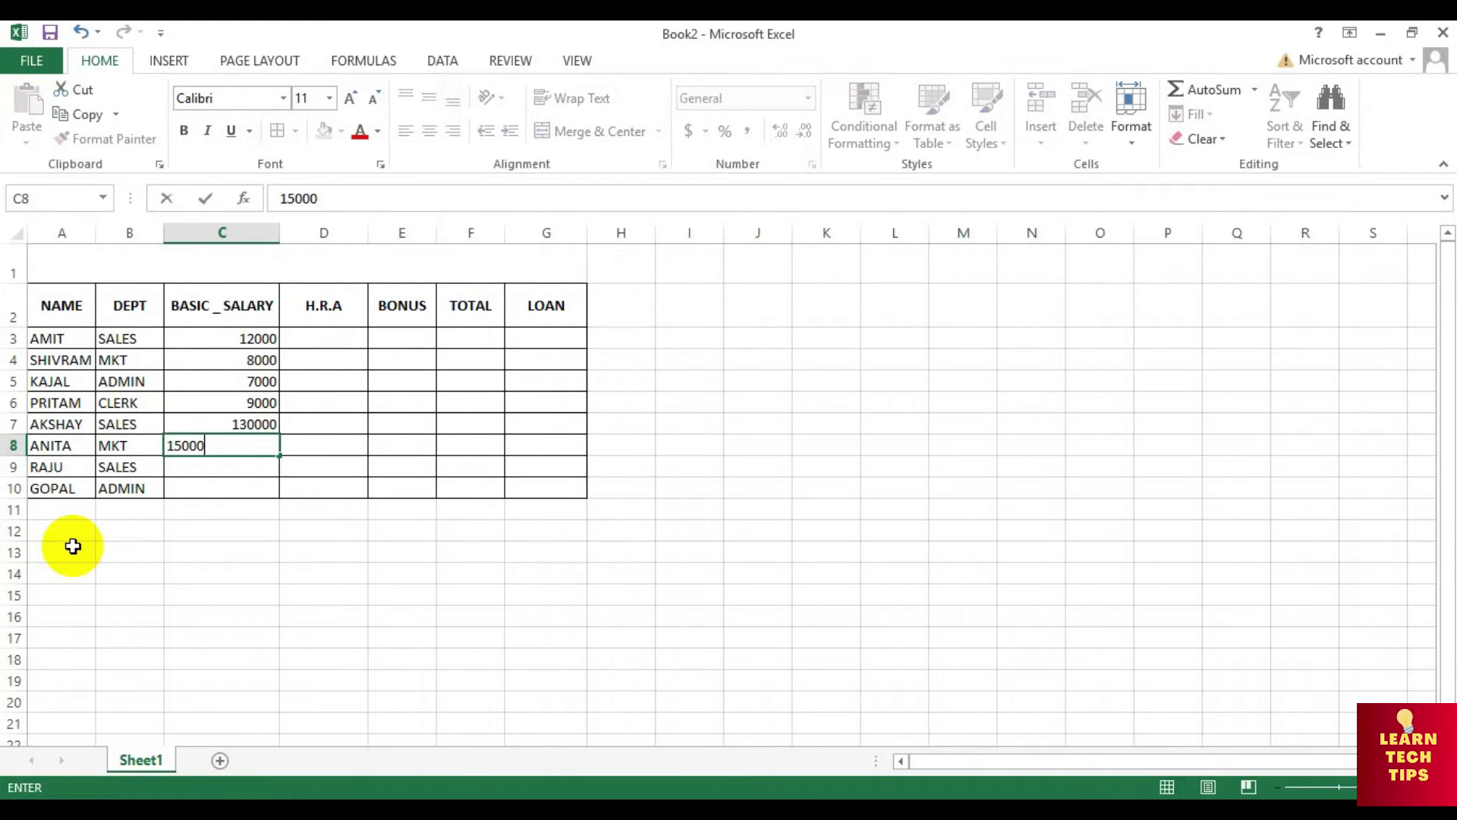
key(Return)
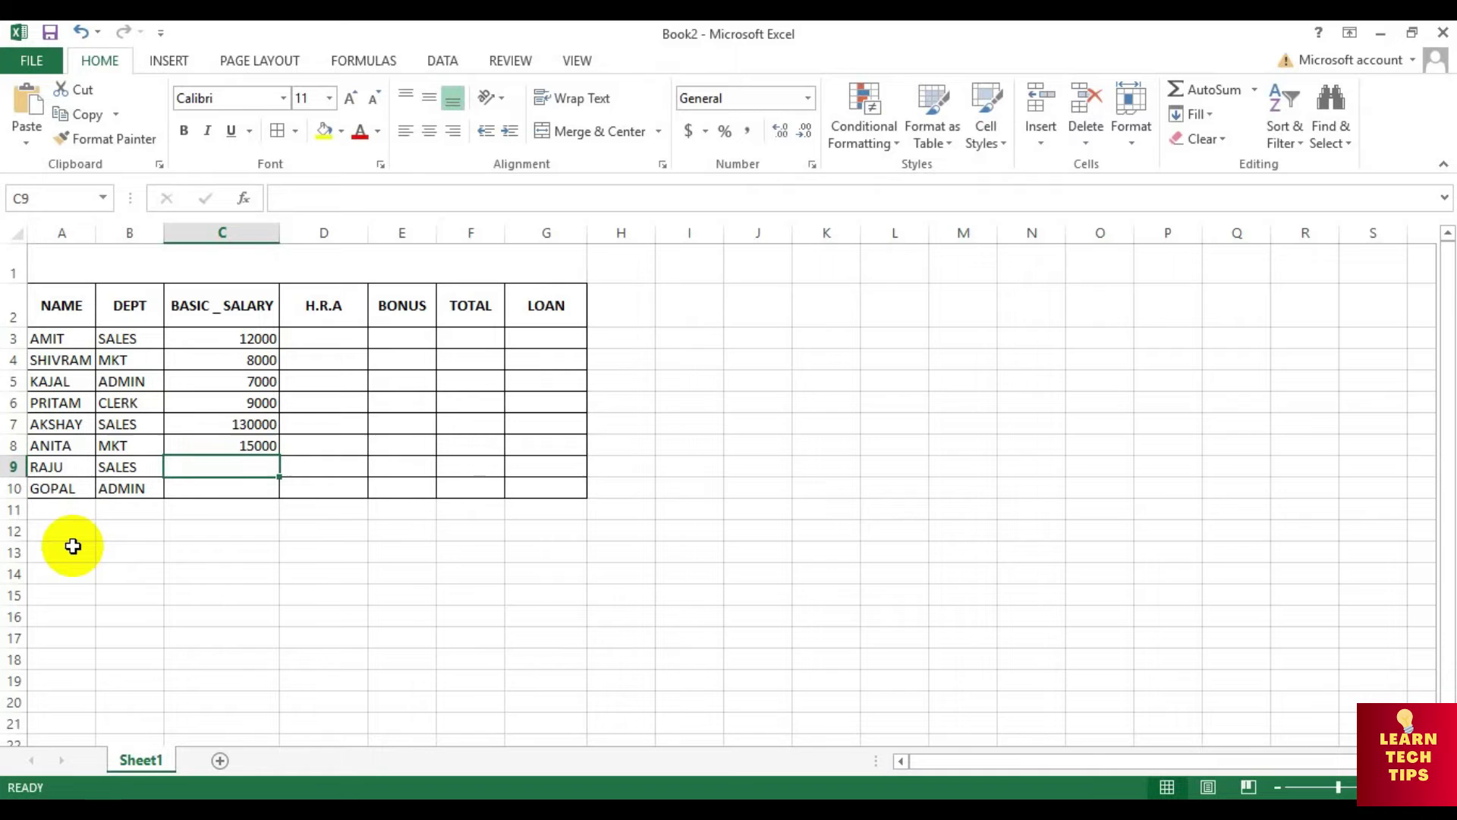
text(12000)
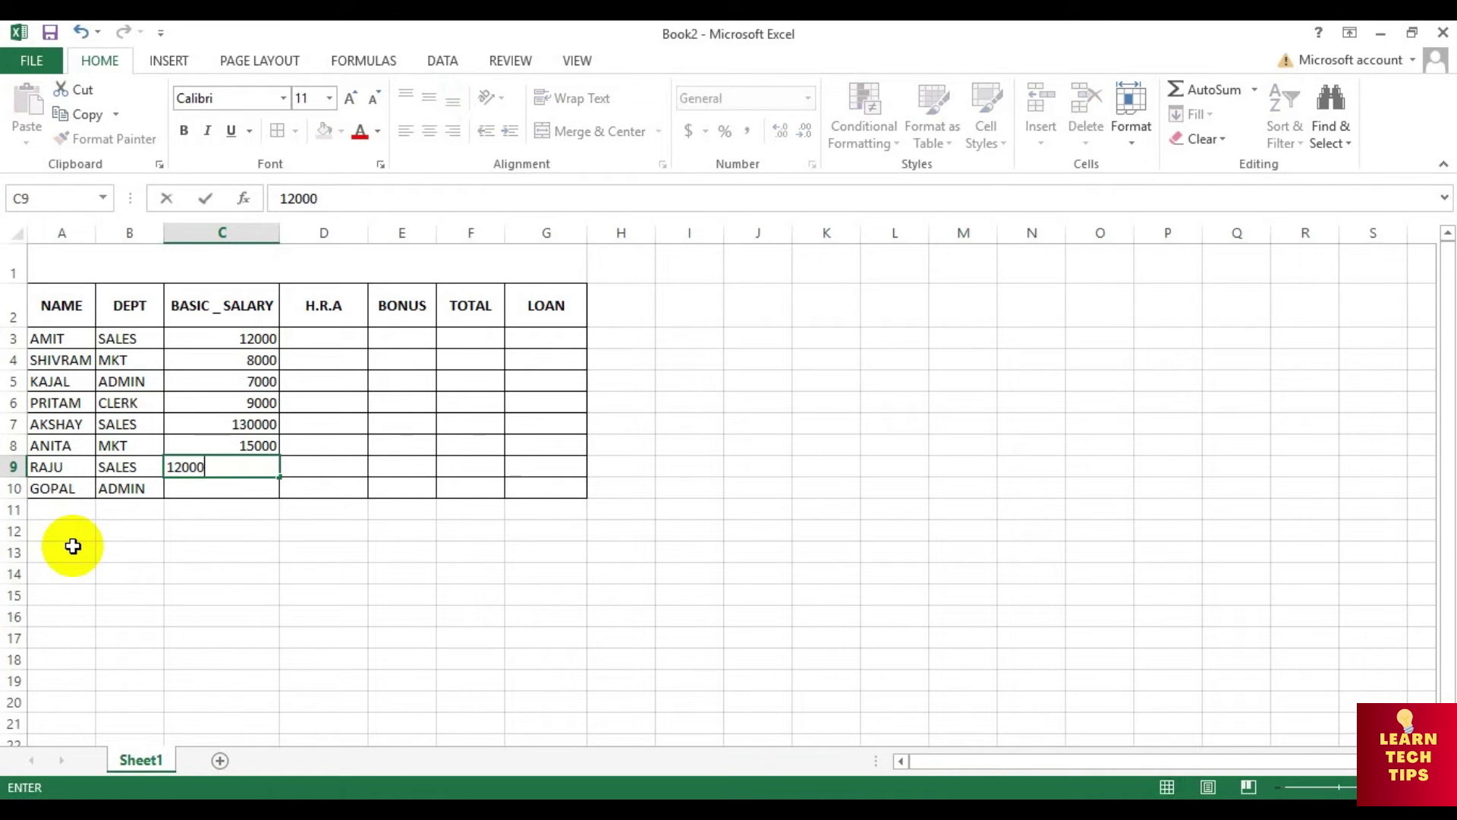
key(Return)
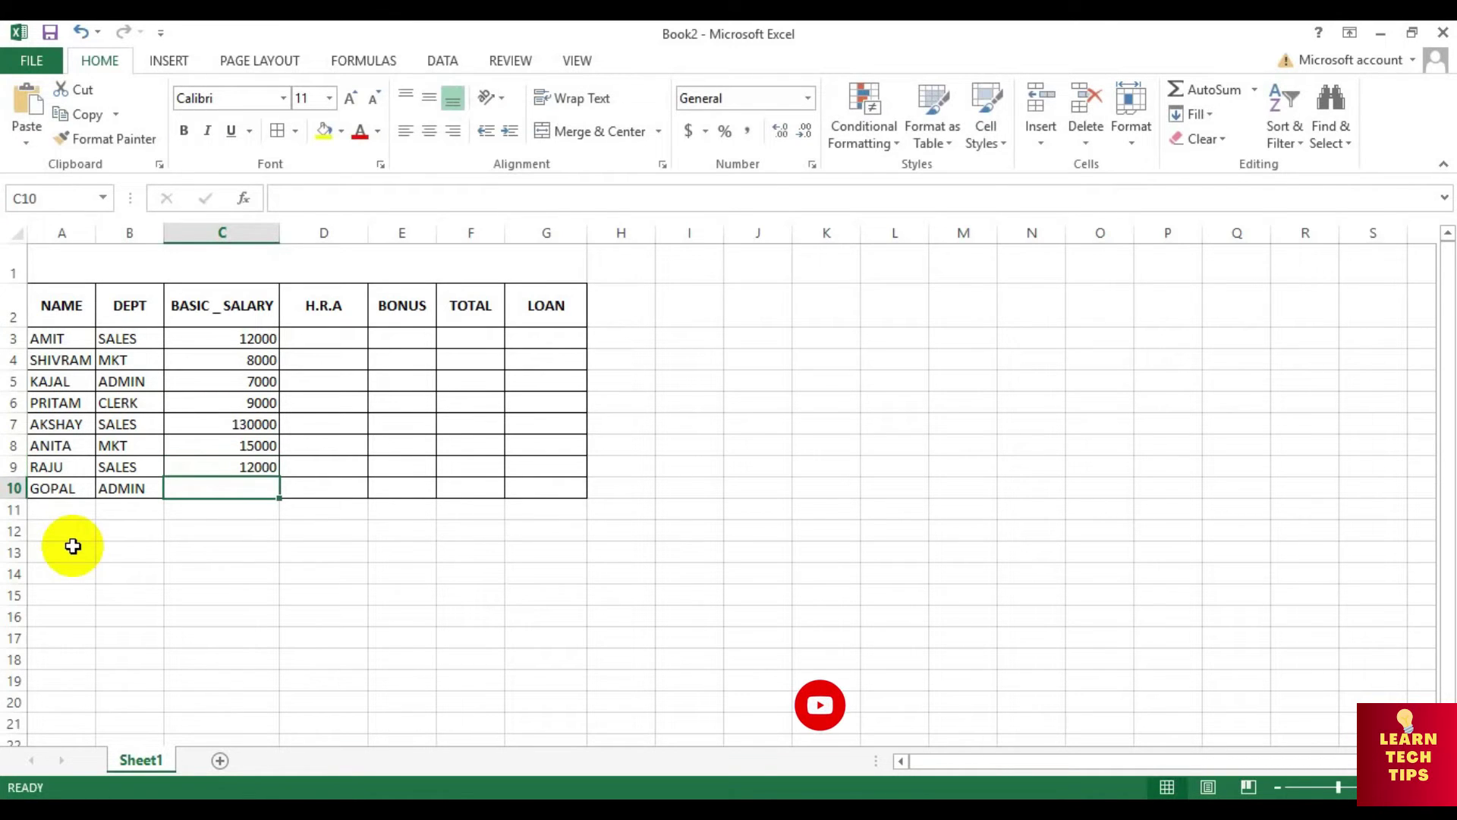
text(7000)
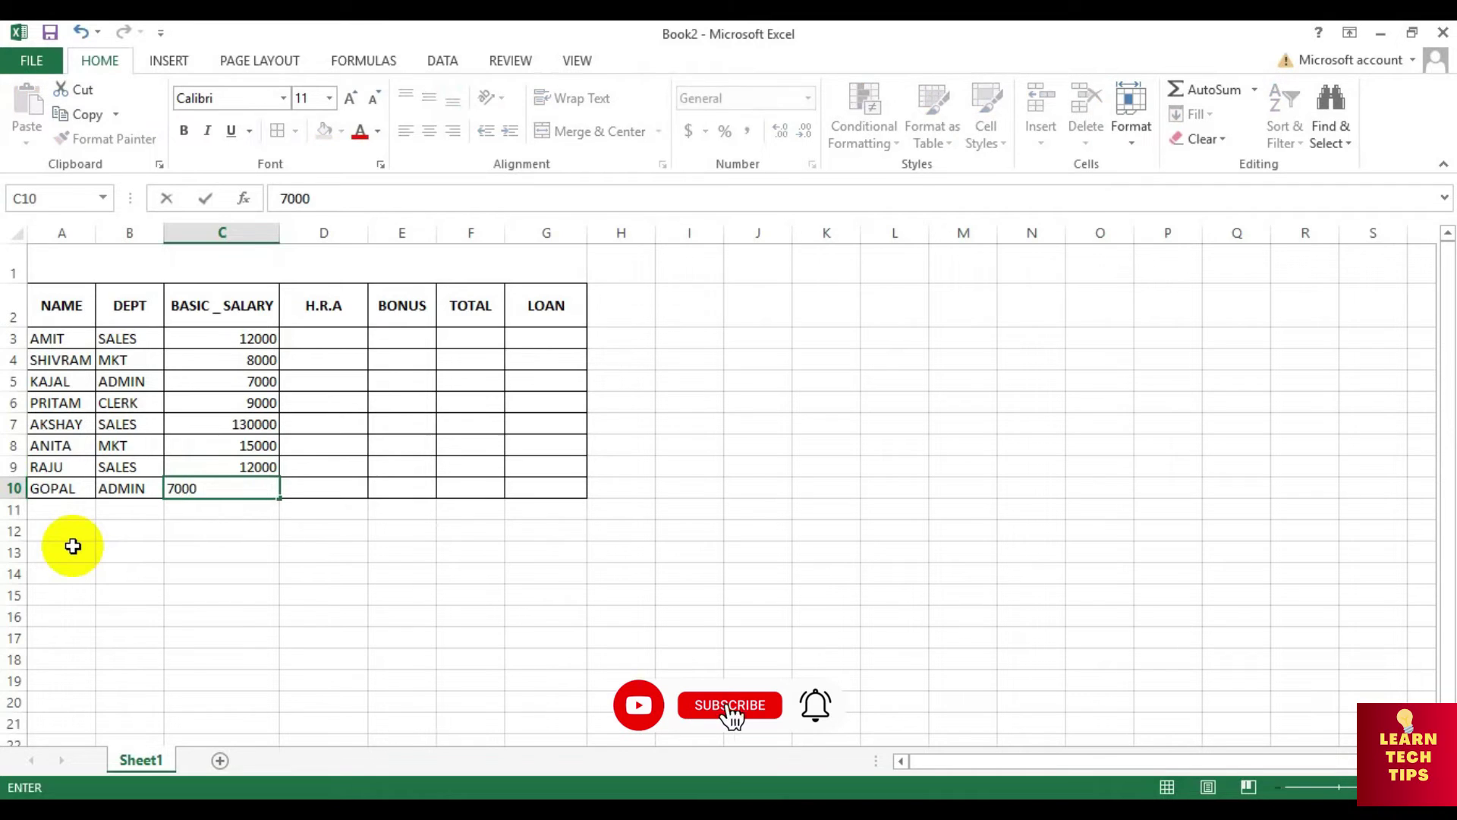
key(Tab)
Step: Enter the title SALARY PROJECT in capitals in the merged cell above the table headers
click(120, 271)
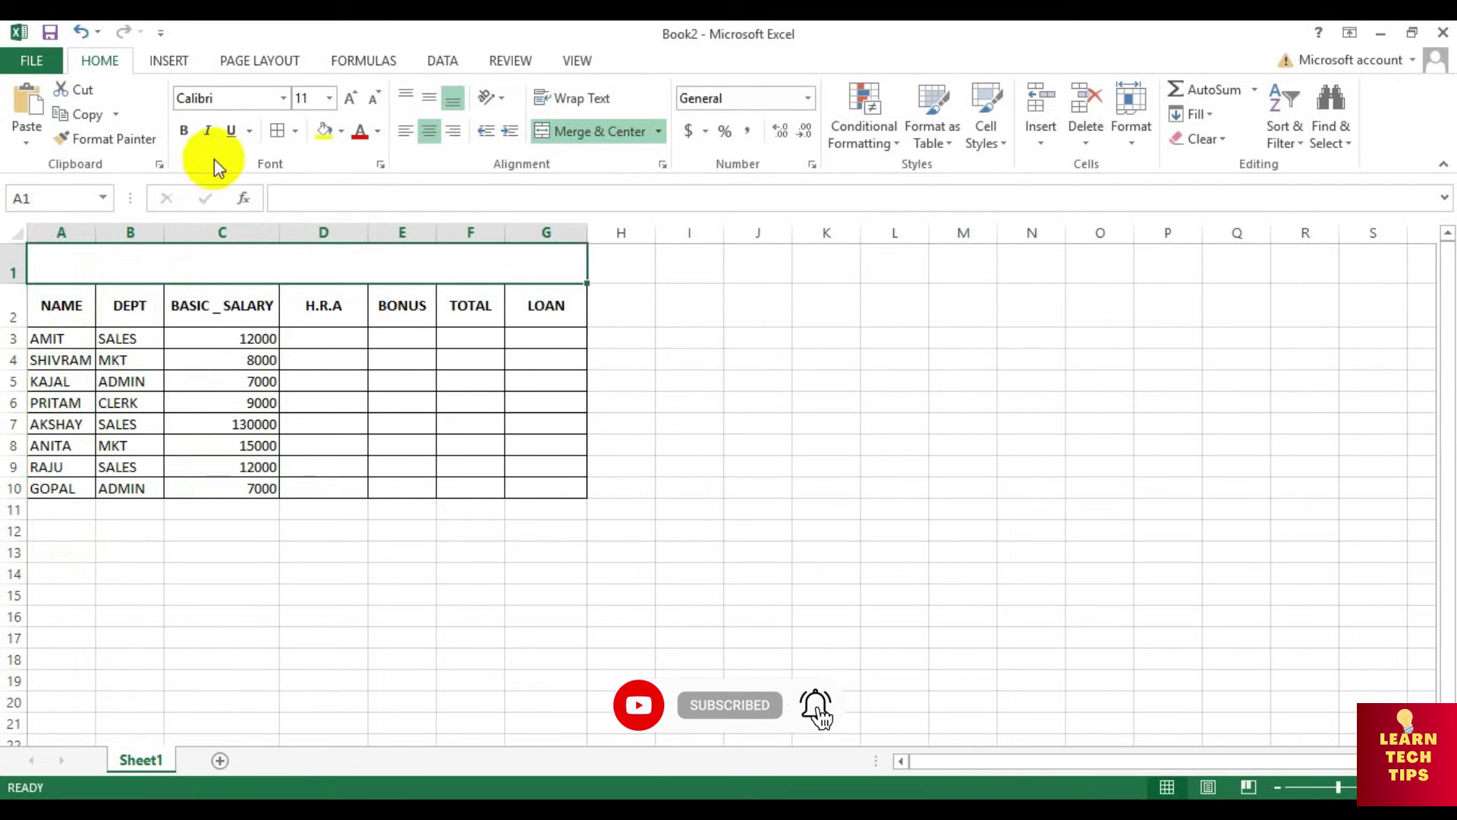
text(Sal)
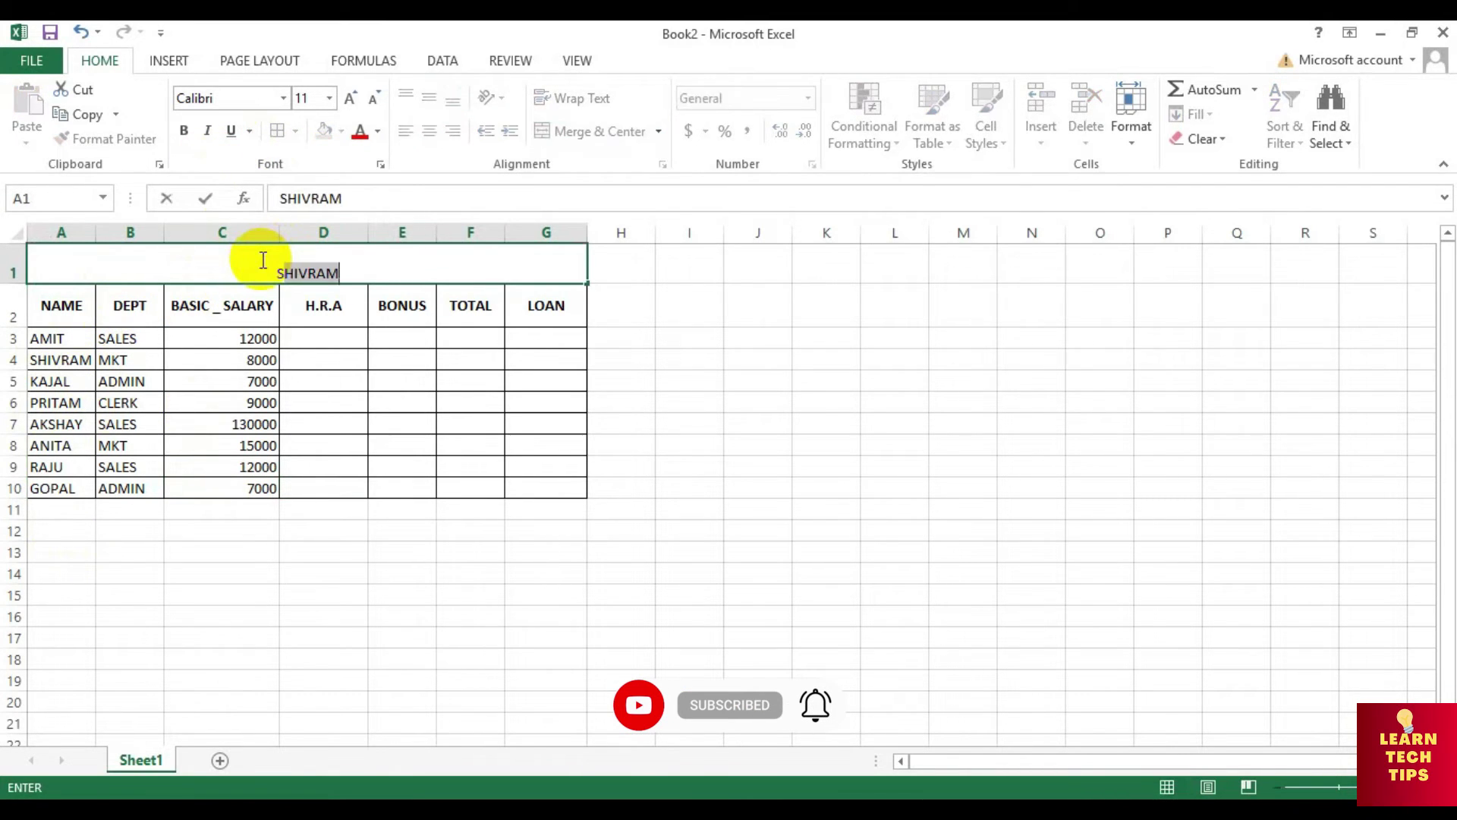
text(aery\)
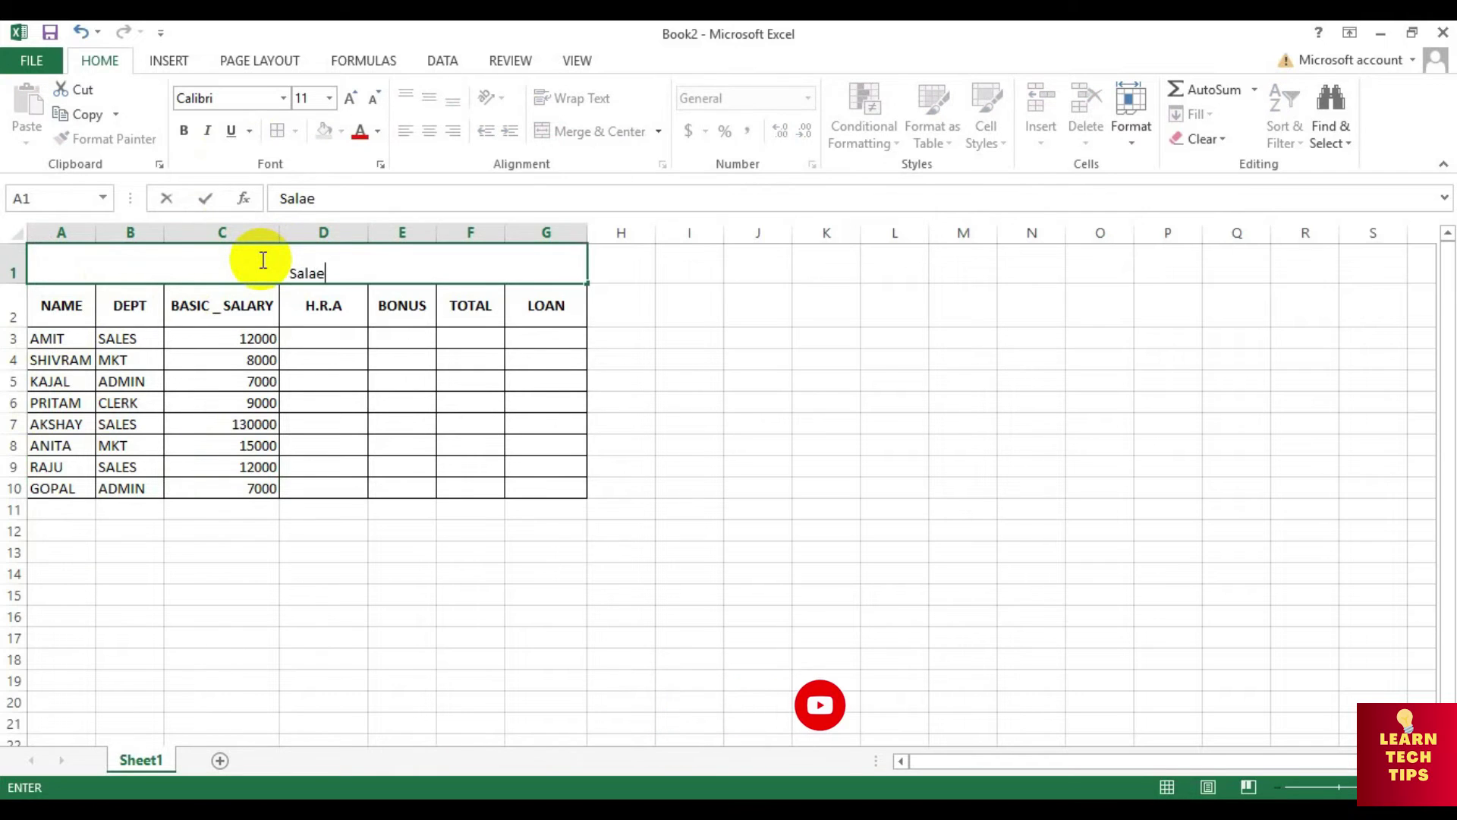
key(BackSpace)
key(BackSpace)
key(BackSpace)
key(BackSpace)
key(BackSpace)
key(BackSpace)
key(BackSpace)
text(SA)
key(BackSpace)
key(BackSpace)
key(BackSpace)
text(SALARY)
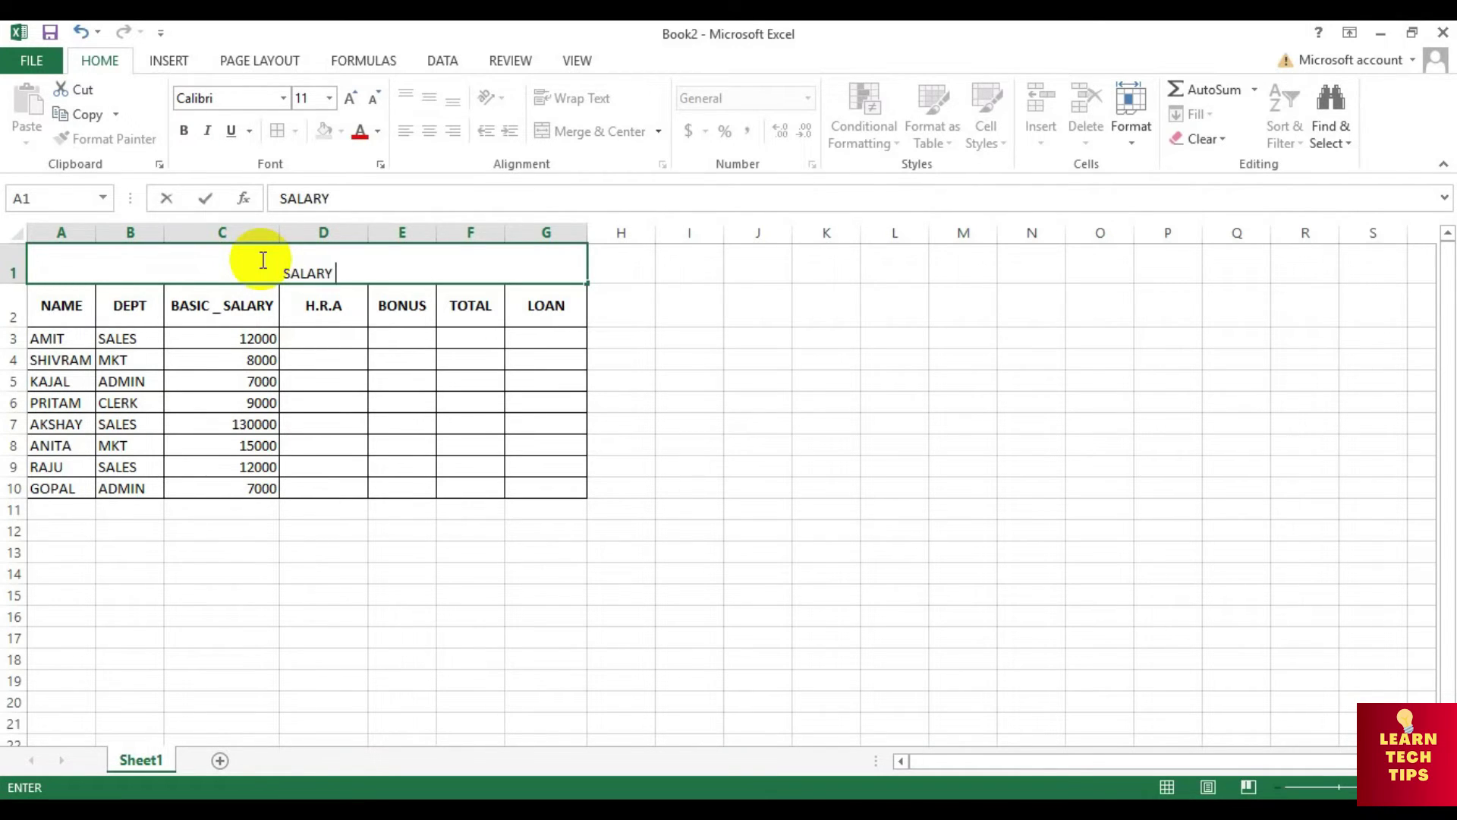
text( Pro)
key(BackSpace)
key(BackSpace)
text(ROJECT)
click(311, 370)
Step: Align the SALARY PROJECT title vertically to the middle and enlarge its font to size 18
click(319, 260)
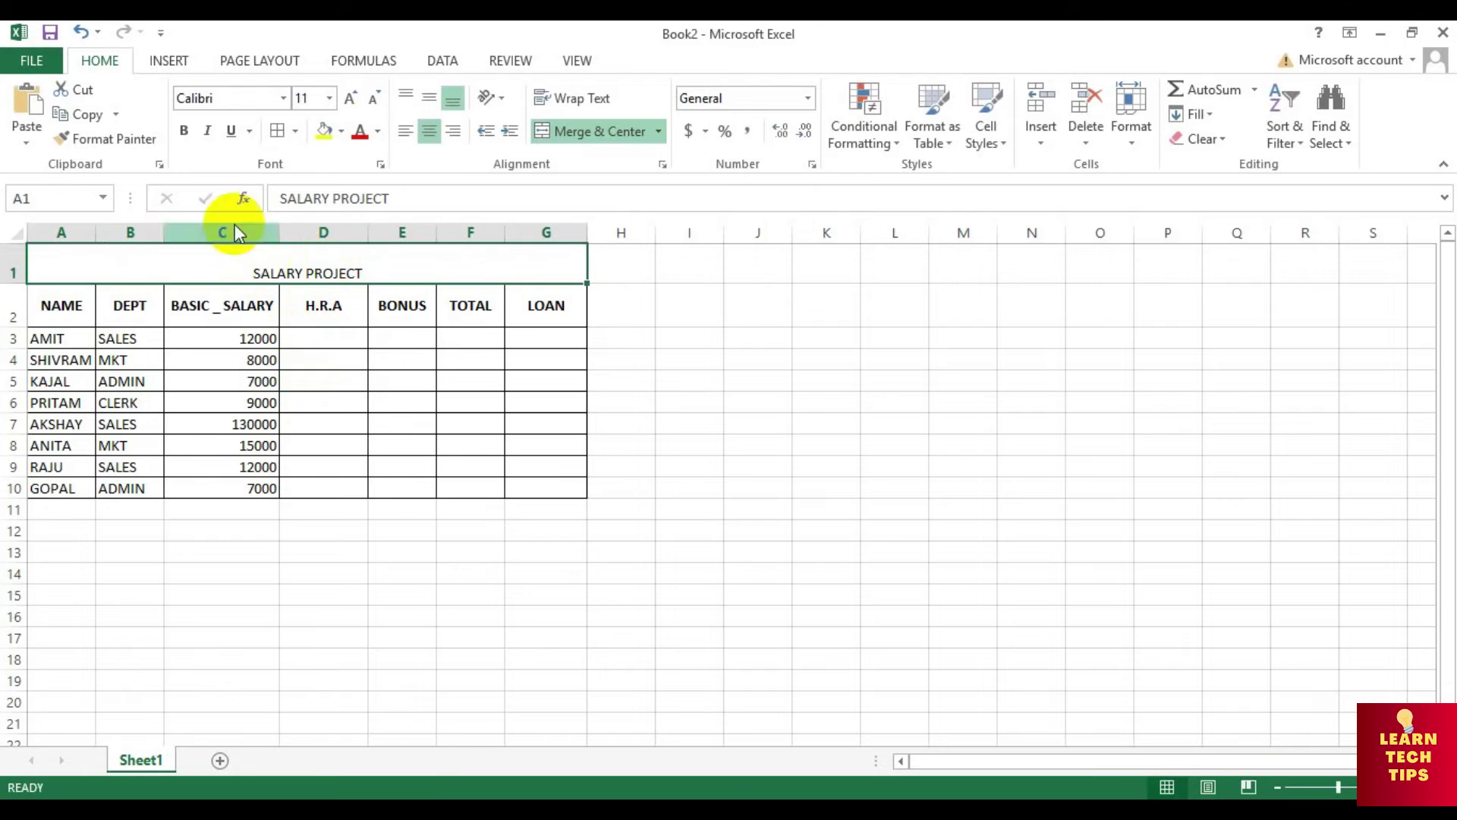
click(406, 98)
click(429, 97)
click(352, 99)
click(352, 99)
click(351, 99)
click(352, 99)
Step: Change the font of the SALARY PROJECT title to Century Schoolbook
click(283, 98)
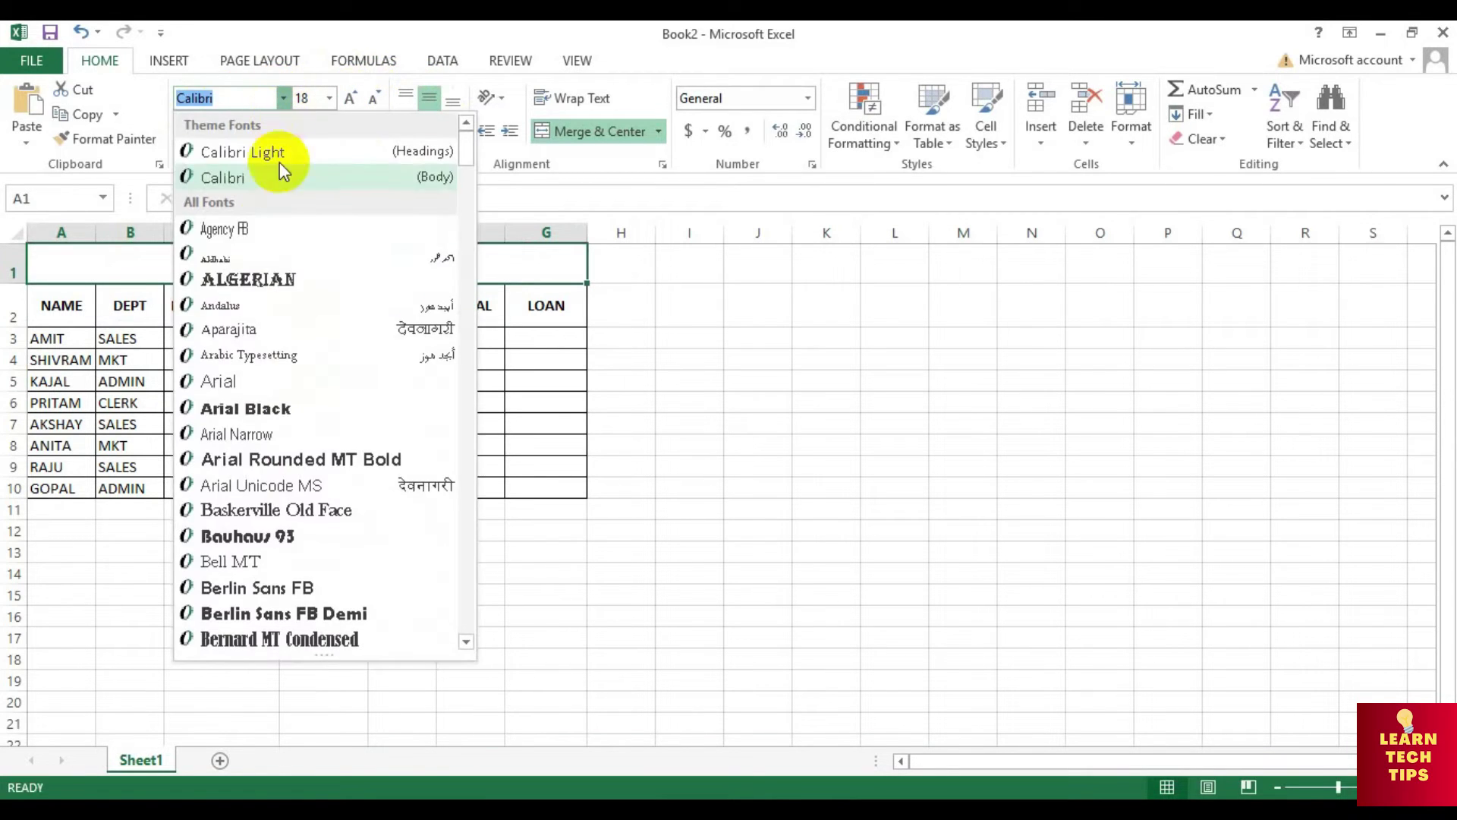
scroll(273, 311, down, 2)
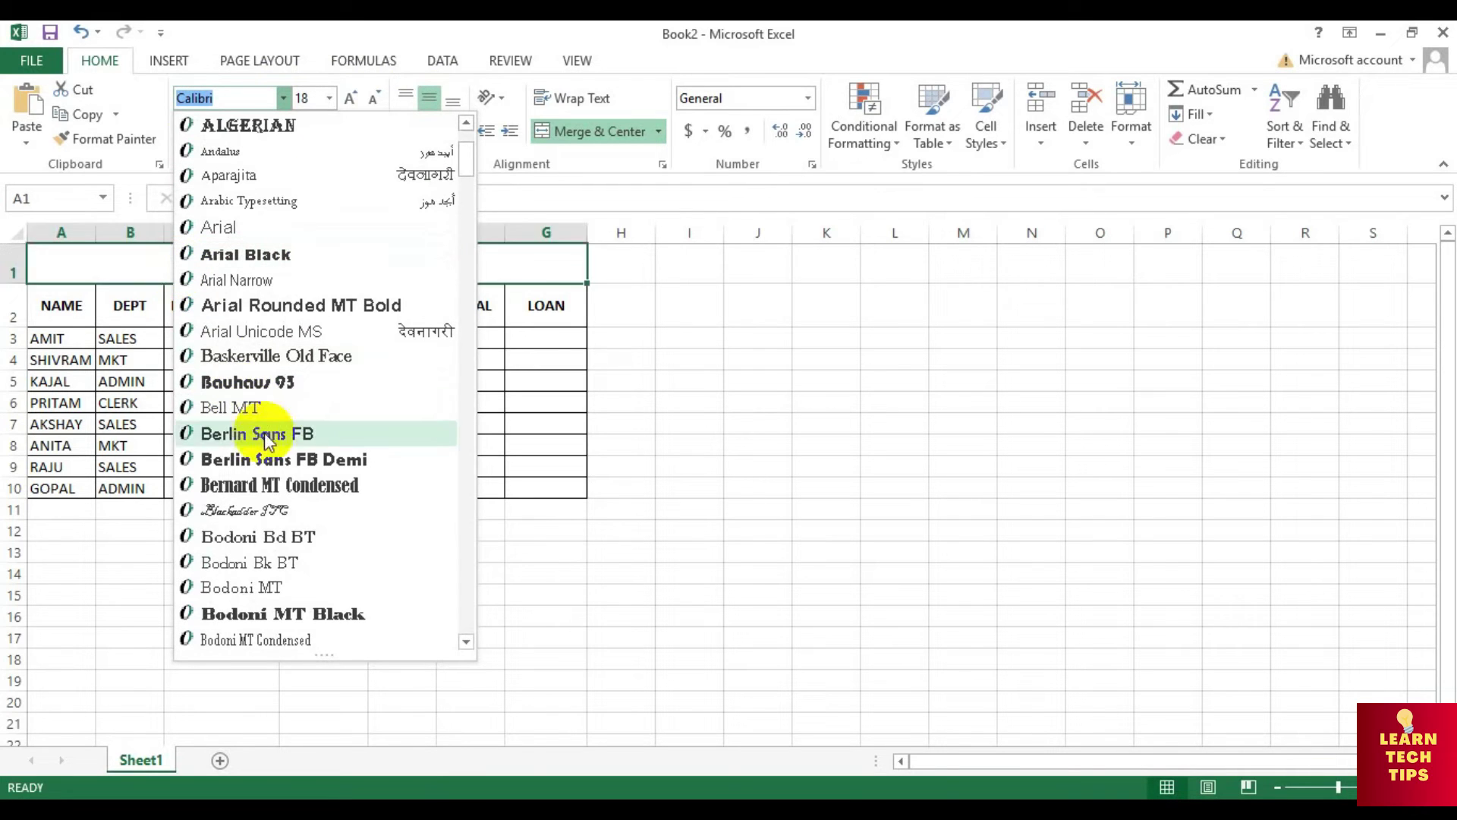
scroll(274, 453, down, 2)
scroll(273, 455, down, 8)
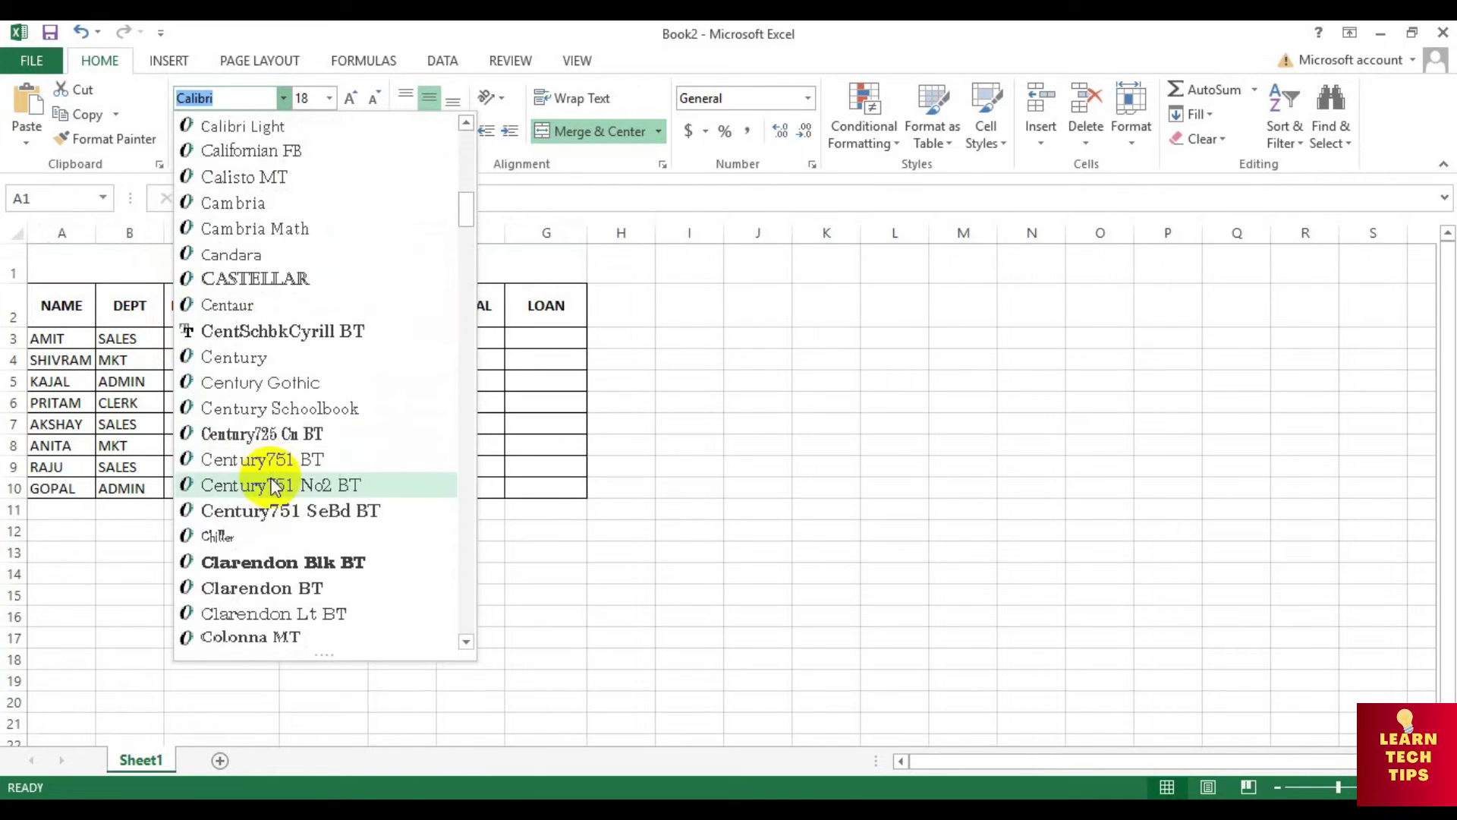
click(285, 407)
click(621, 424)
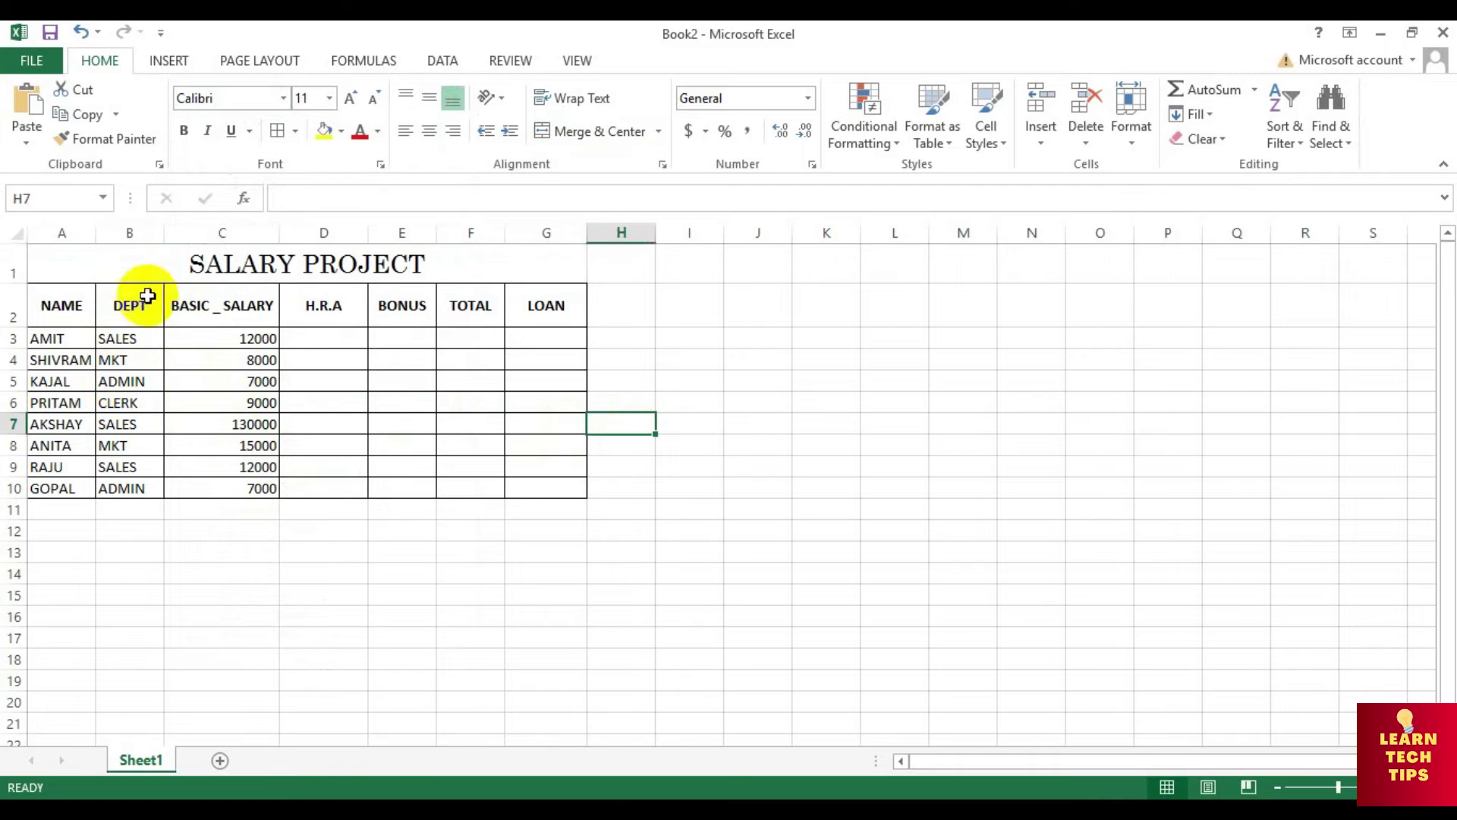
Step: Center the name, department and basic salary entries in A3:C10 horizontally
click(61, 359)
drag(53, 339, 235, 495)
click(429, 132)
click(334, 343)
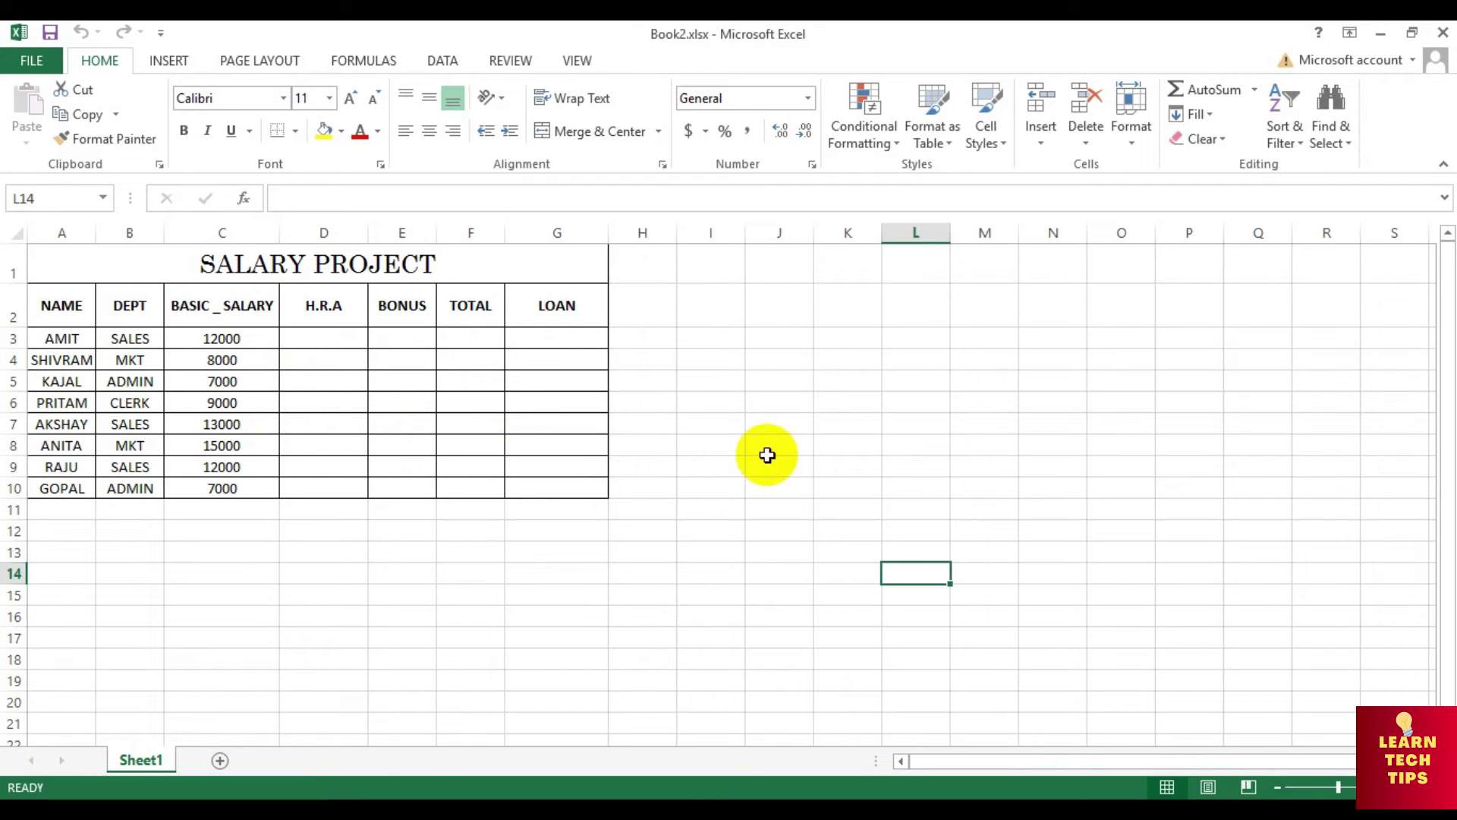
Step: Calculate the first employee's H.R.A in D3 with the formula =C3*10% and open the formula for checking
click(334, 337)
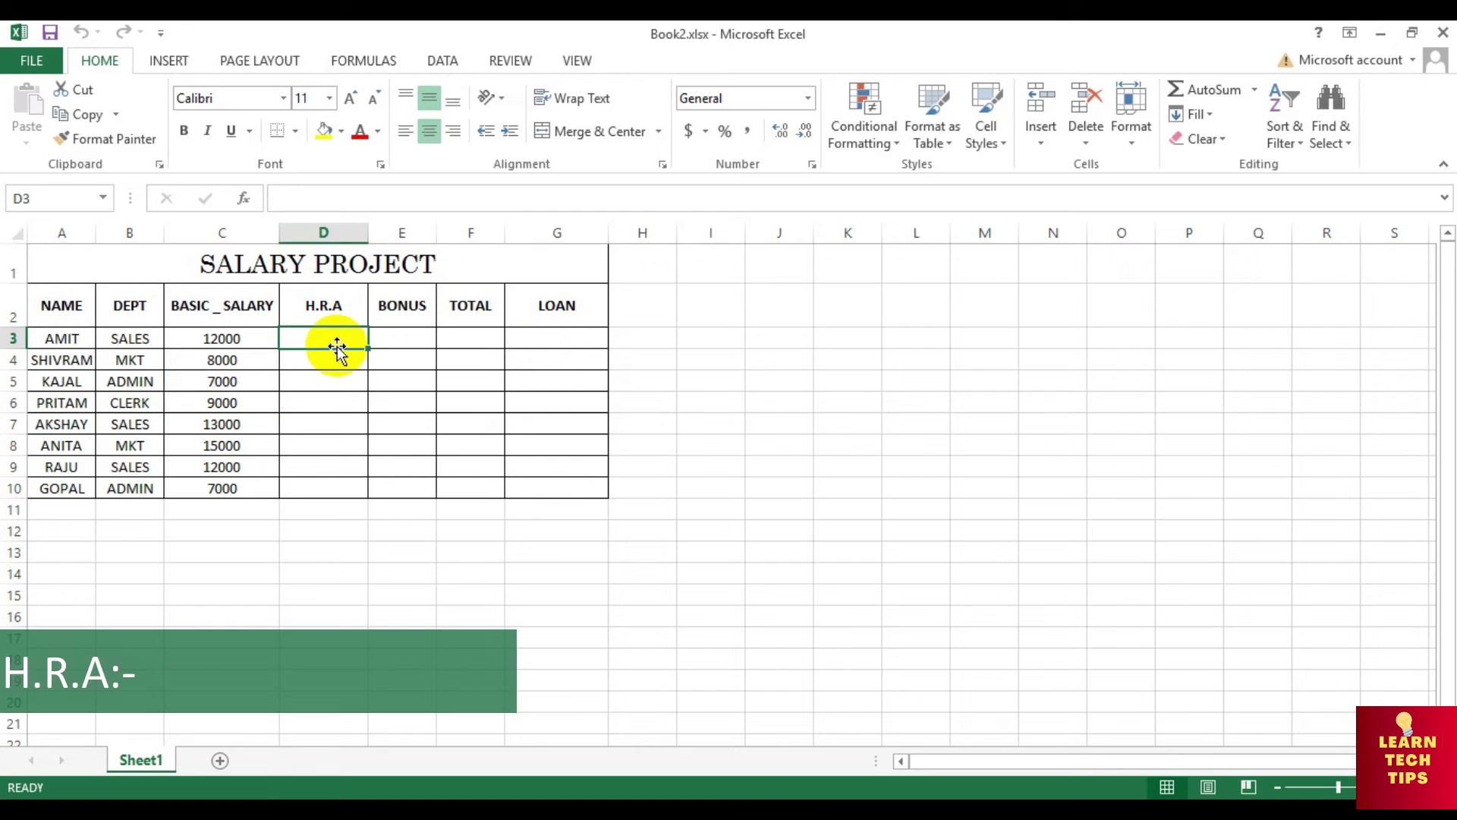
text(=s)
key(BackSpace)
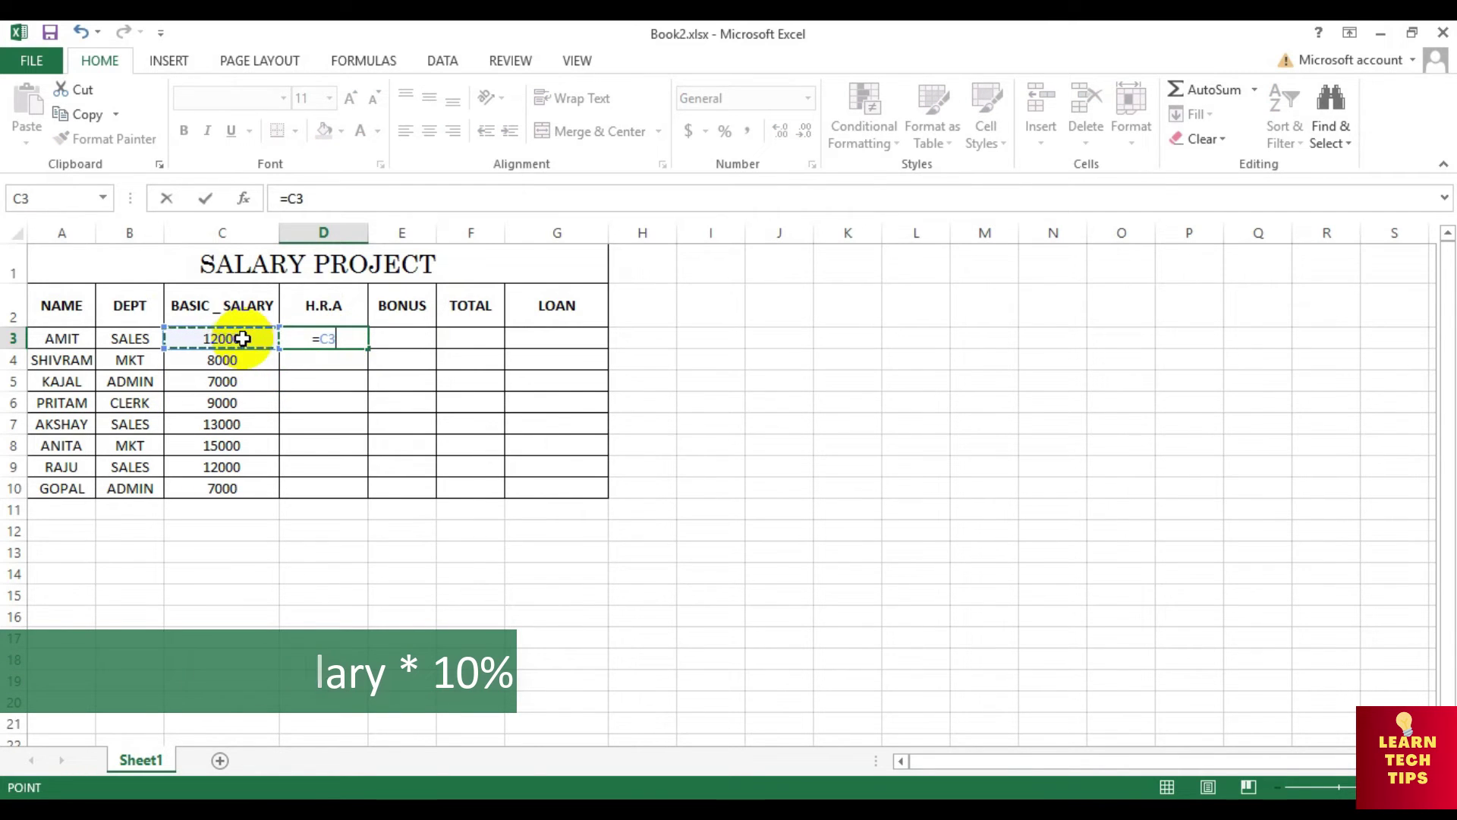
text(10)
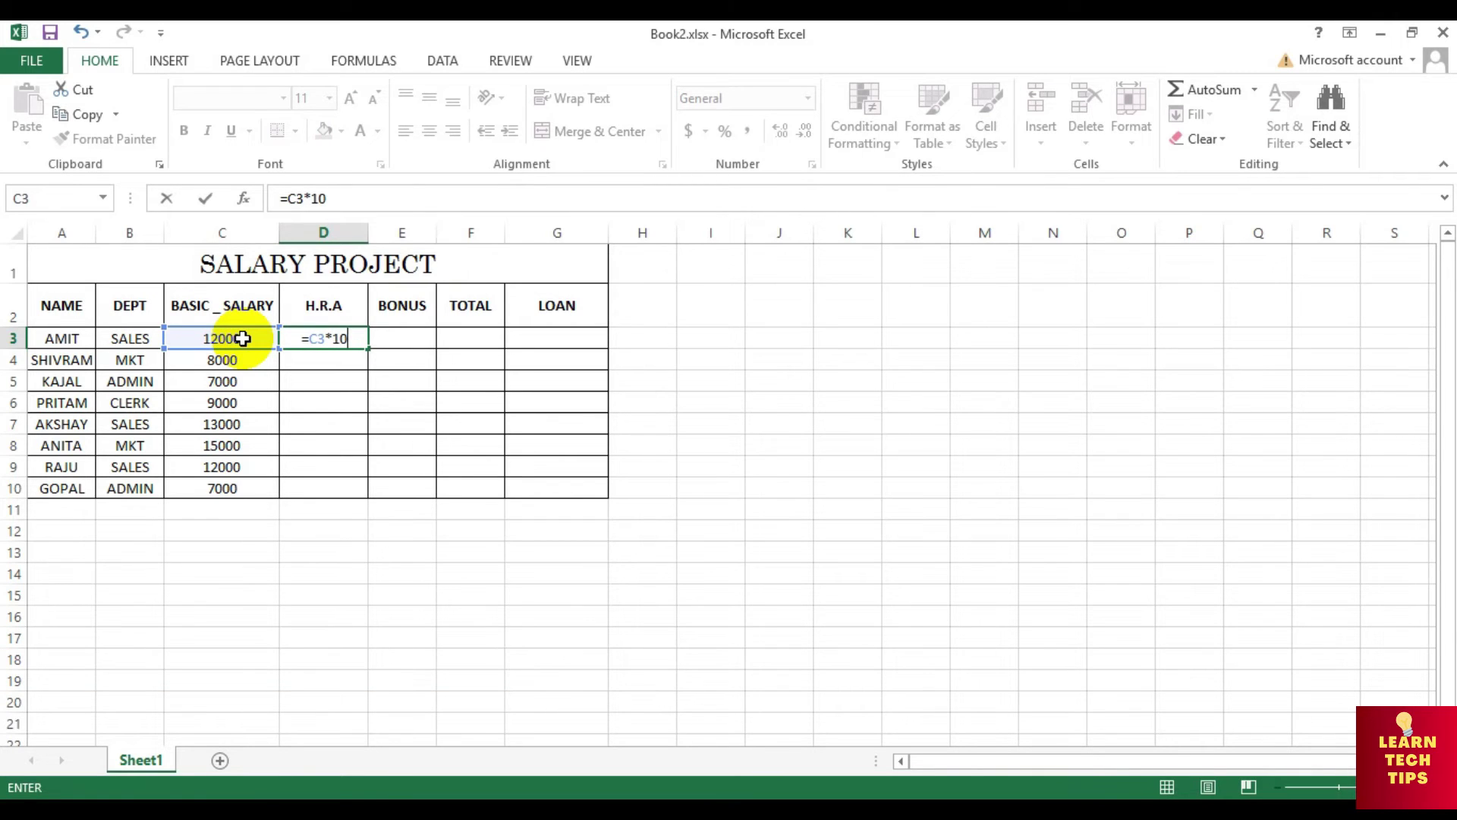
key(Return)
key(Up)
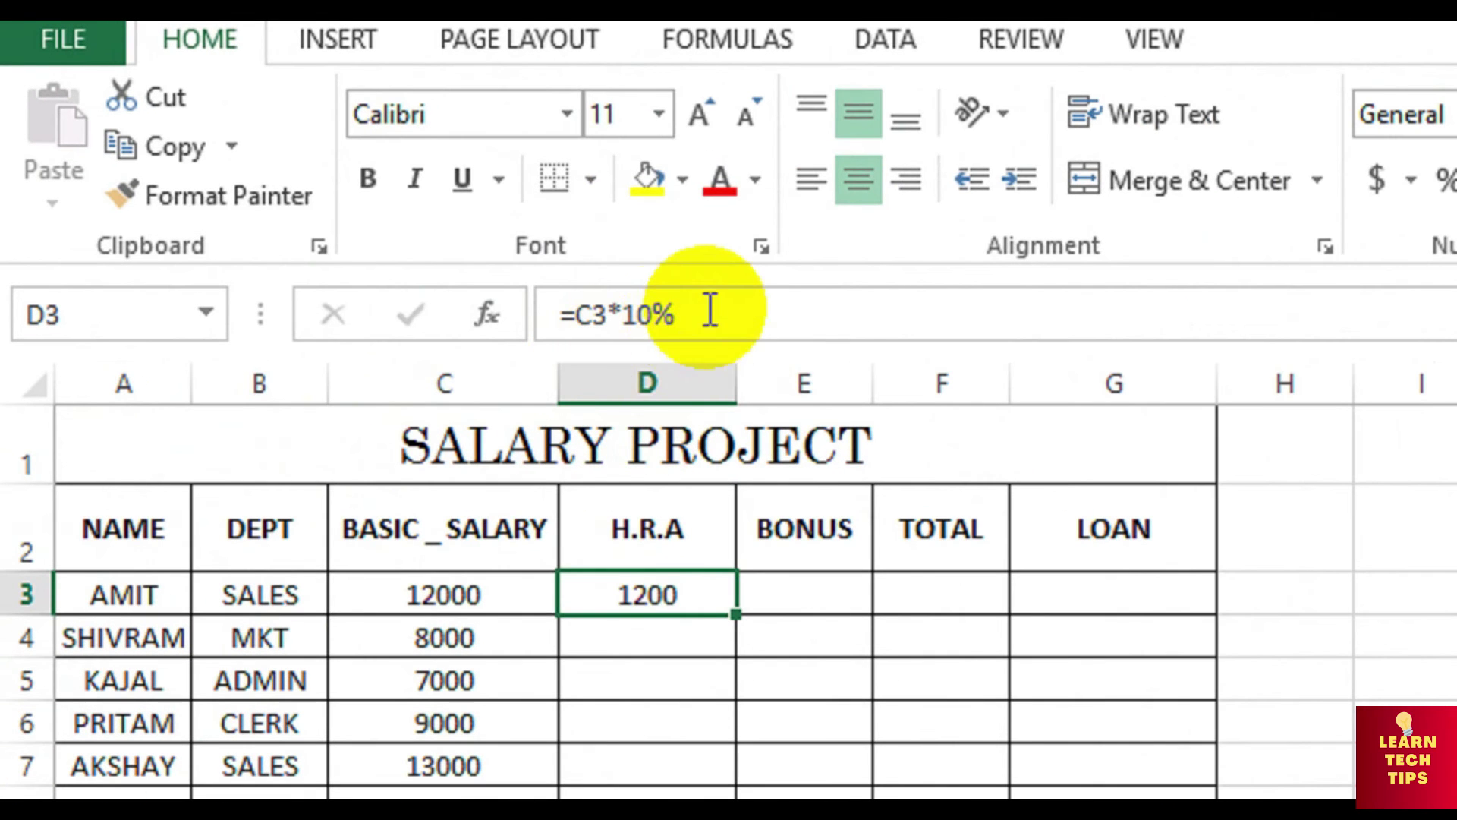
click(354, 198)
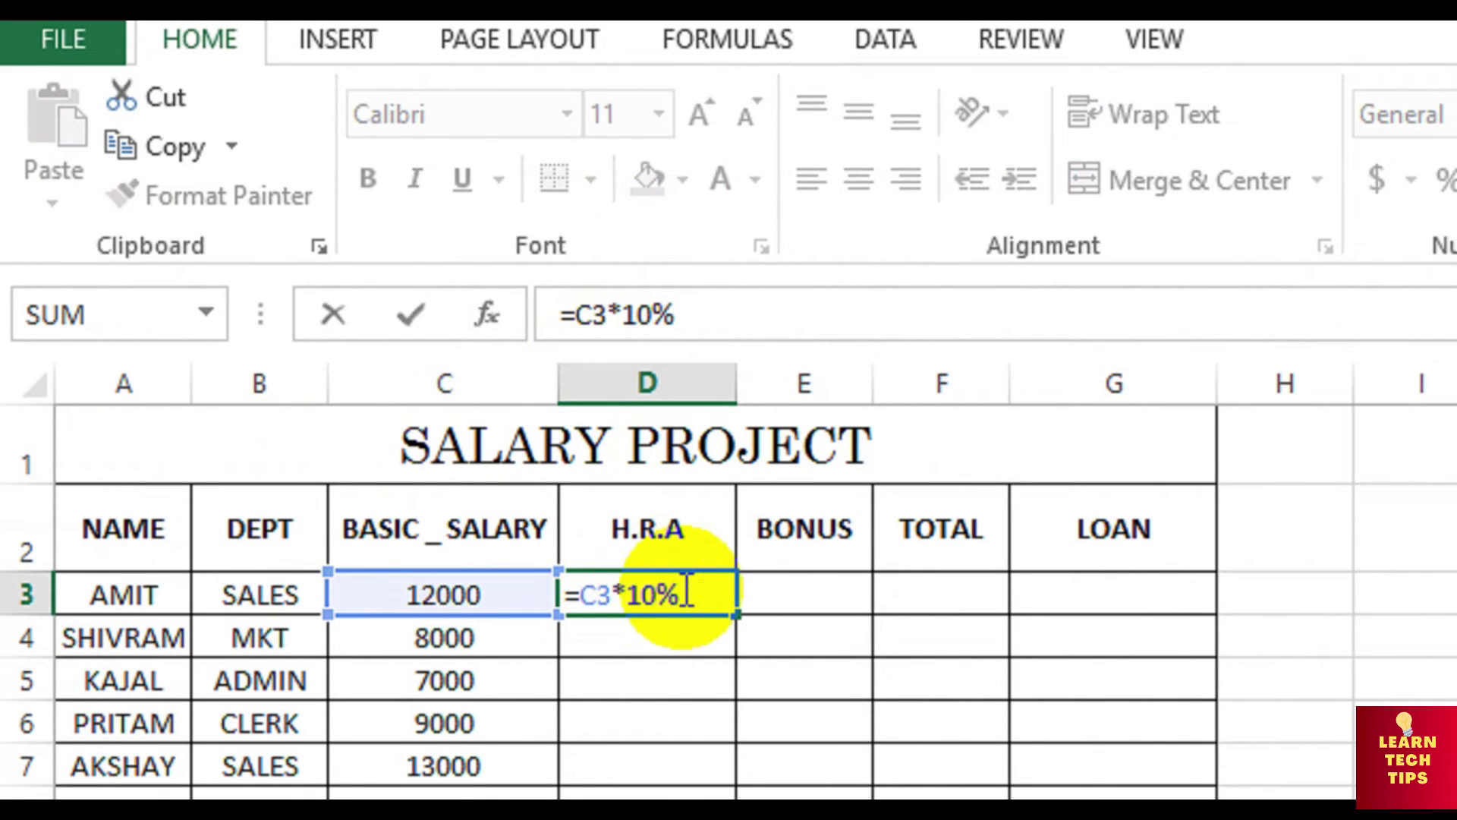
Step: Confirm the H.R.A formula in D3 and fill it down through D10 for all employees
key(Return)
click(646, 594)
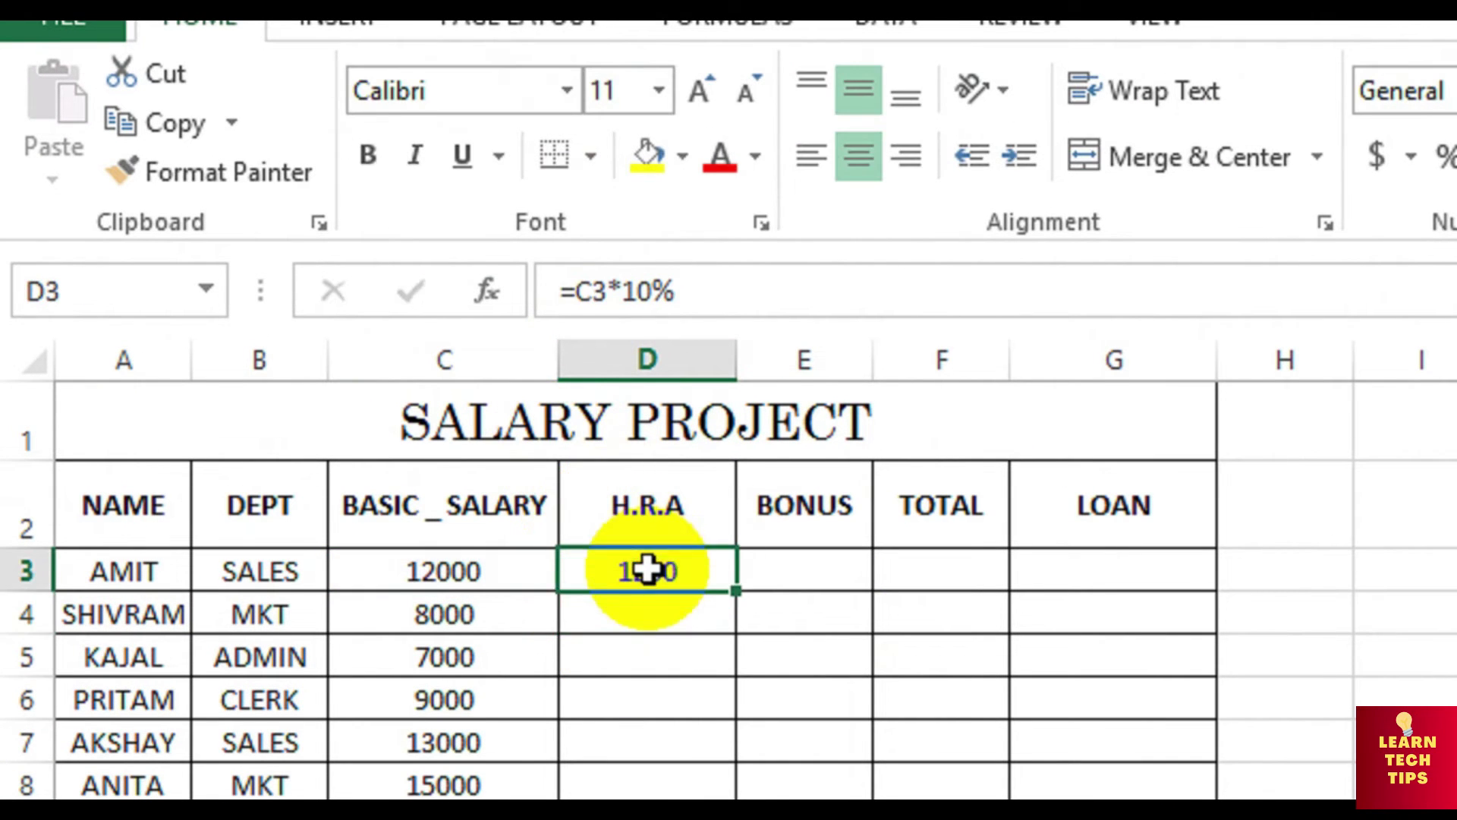
drag(736, 591, 708, 819)
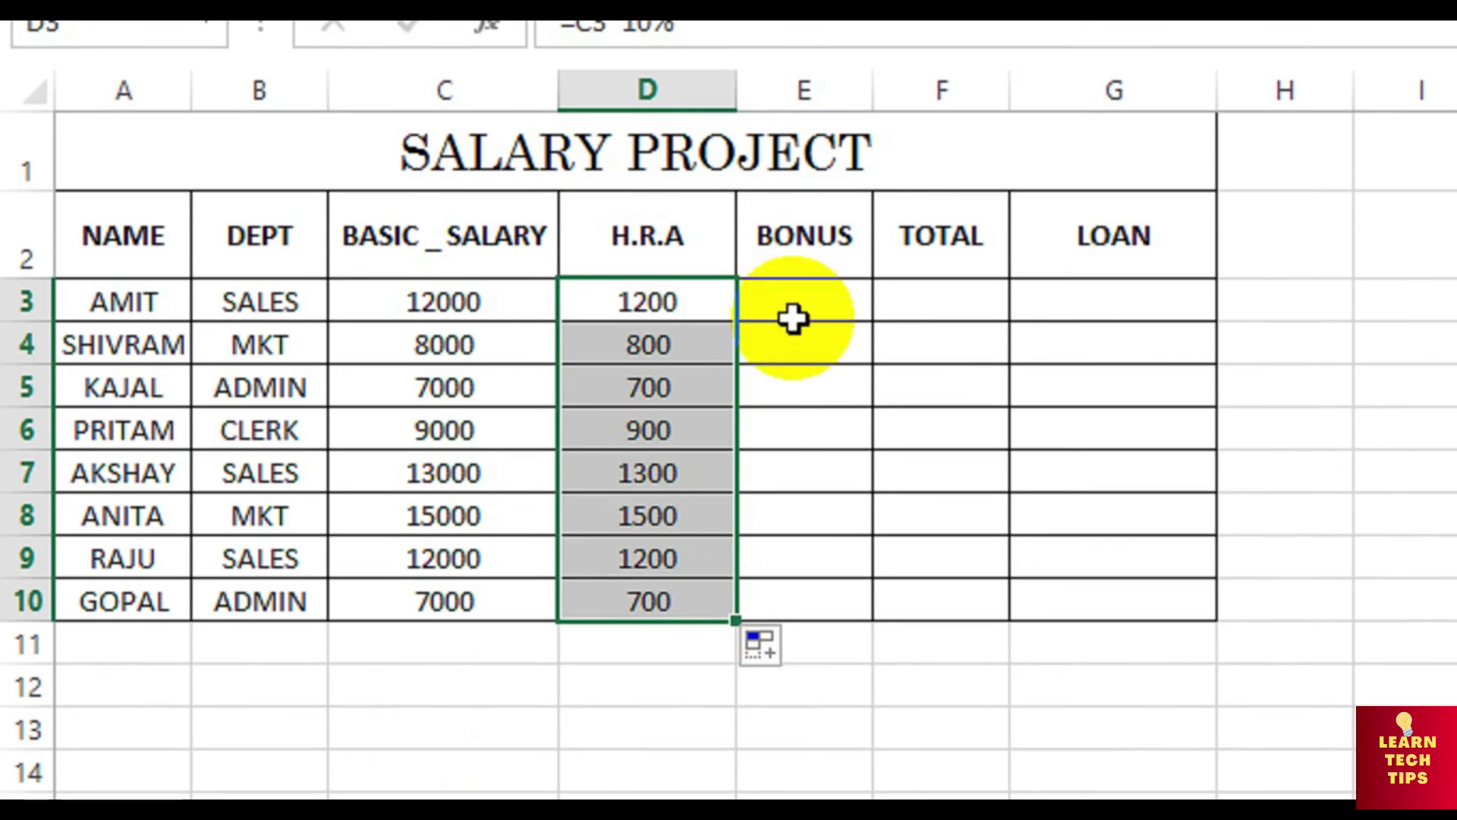
Step: Start the bonus formula in E3 as =IF(C3>=10000,C3*20%,IF( to give 20% on salaries of at least 10000
click(794, 318)
text(=IF()
click(473, 299)
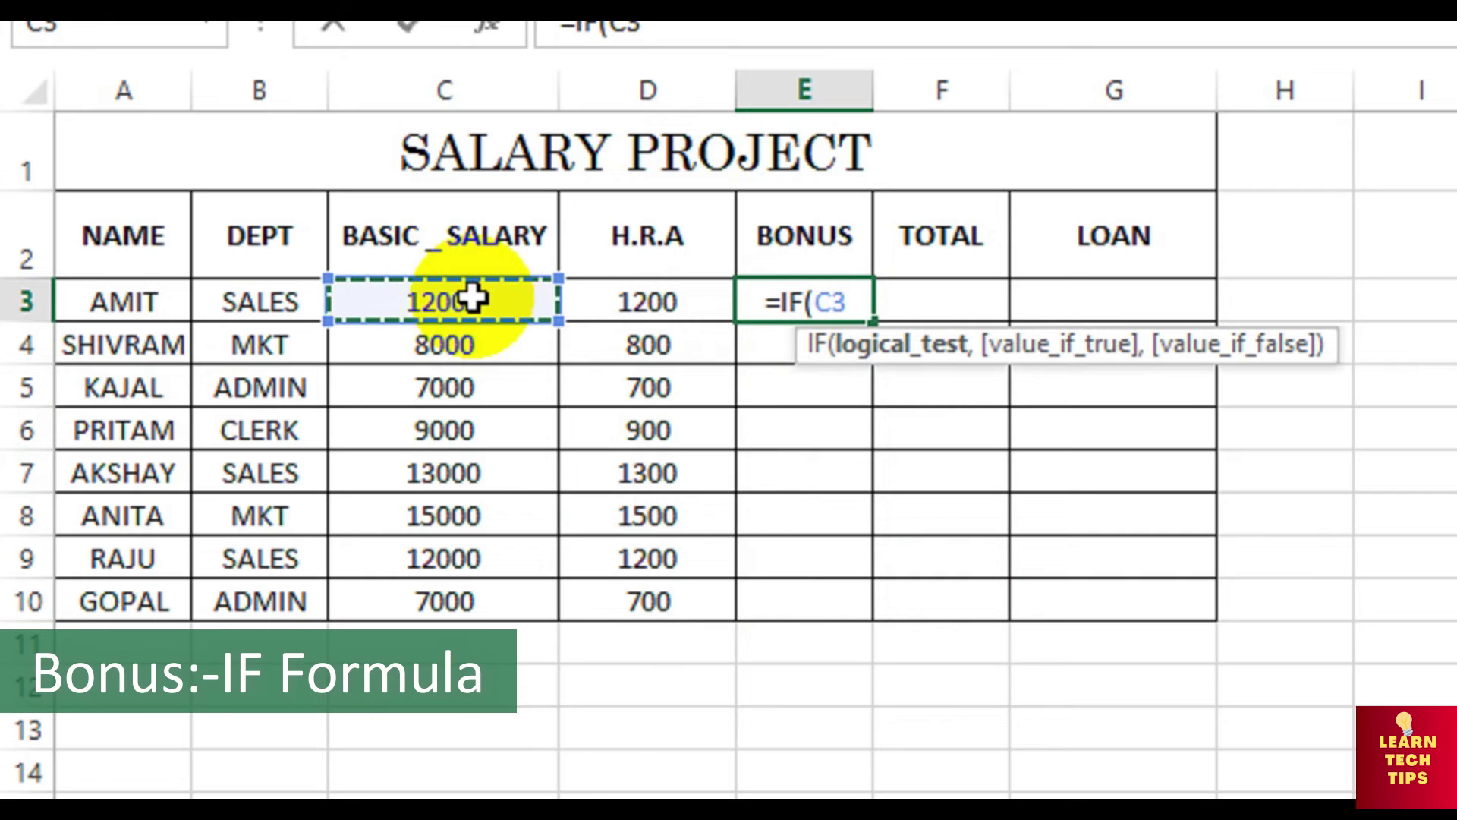
text(:)
key(BackSpace)
key(BackSpace)
key(BackSpace)
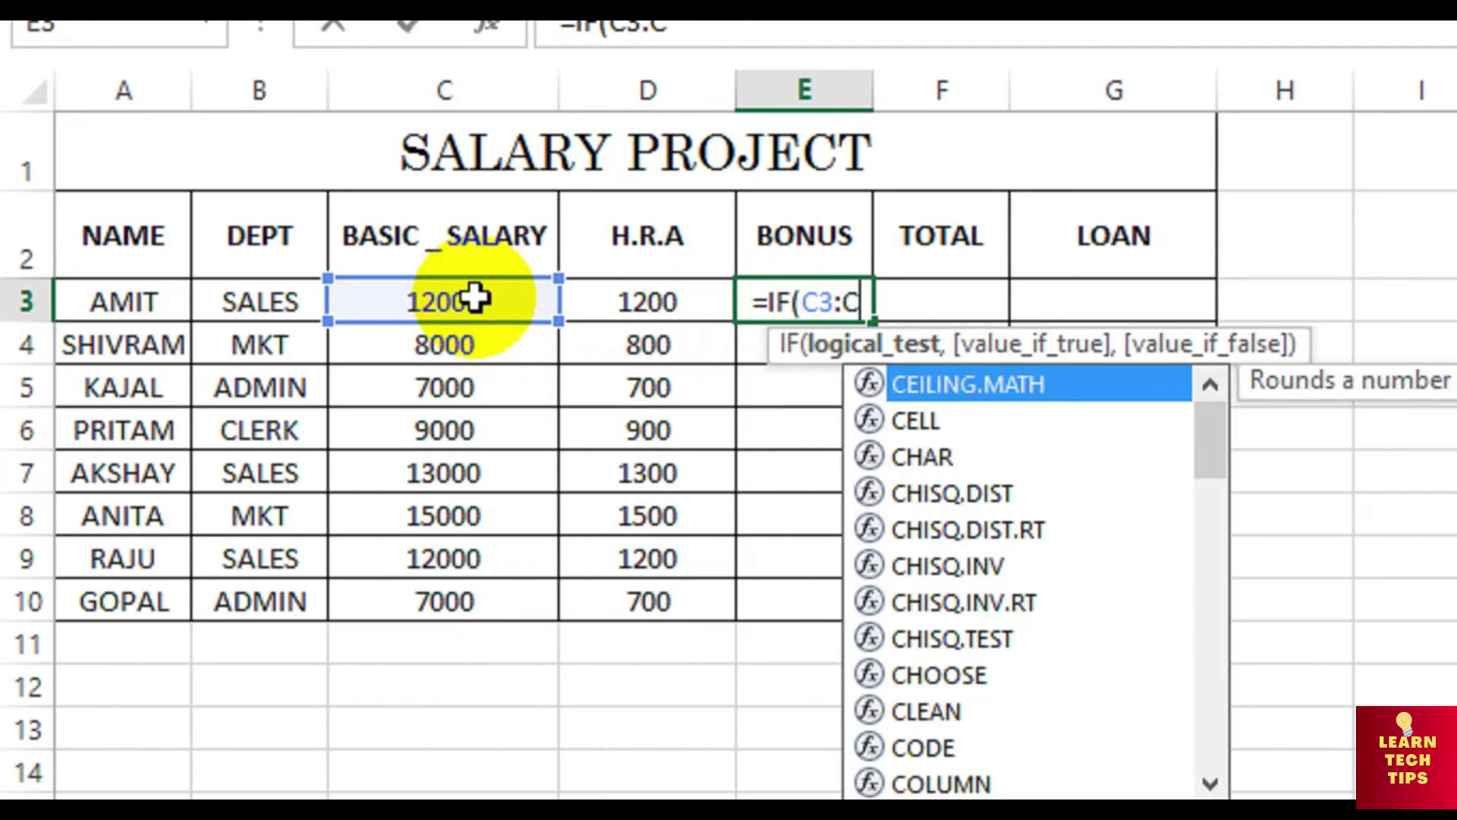
text(>=)
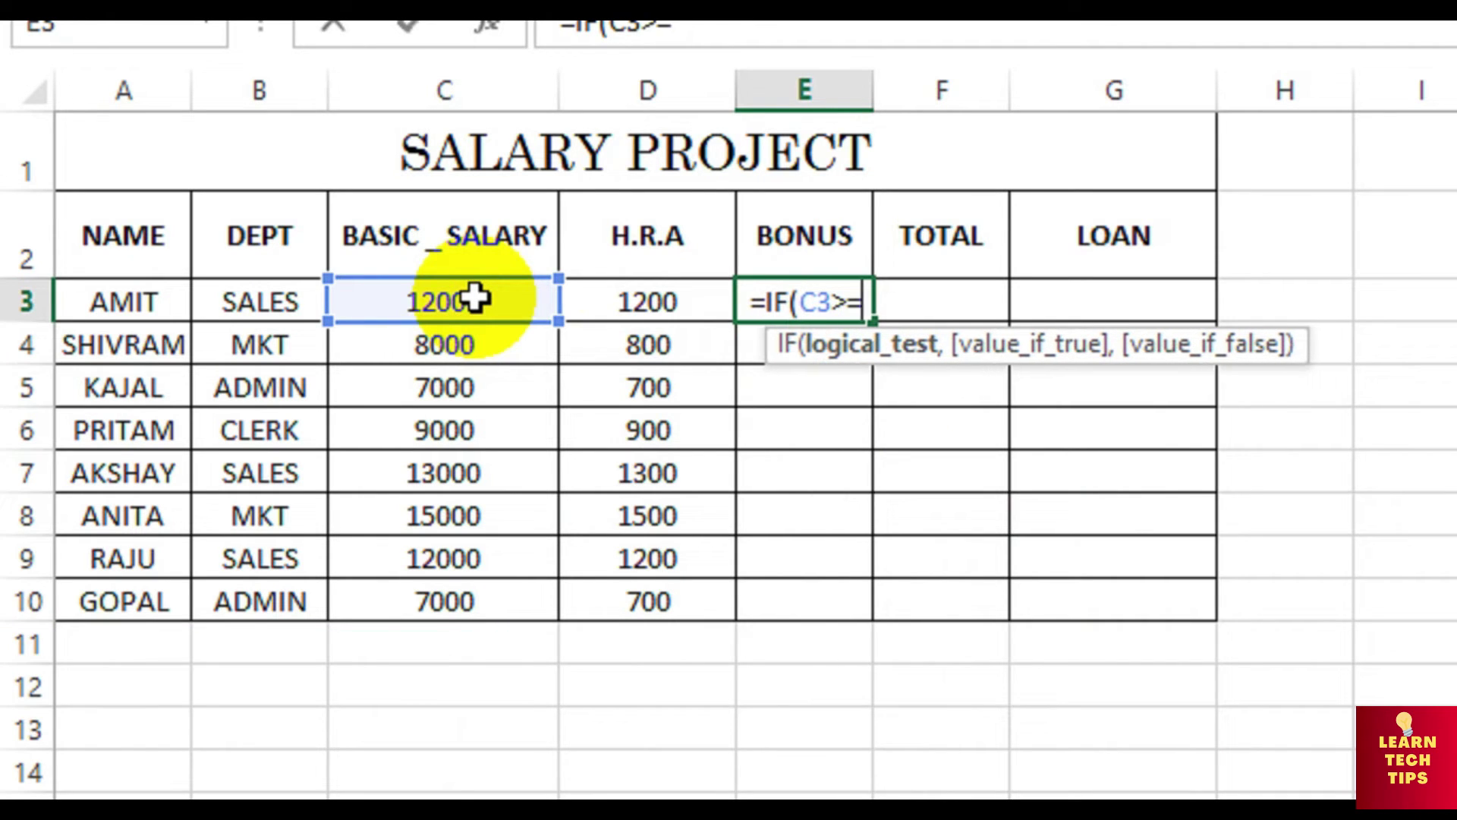
text(100)
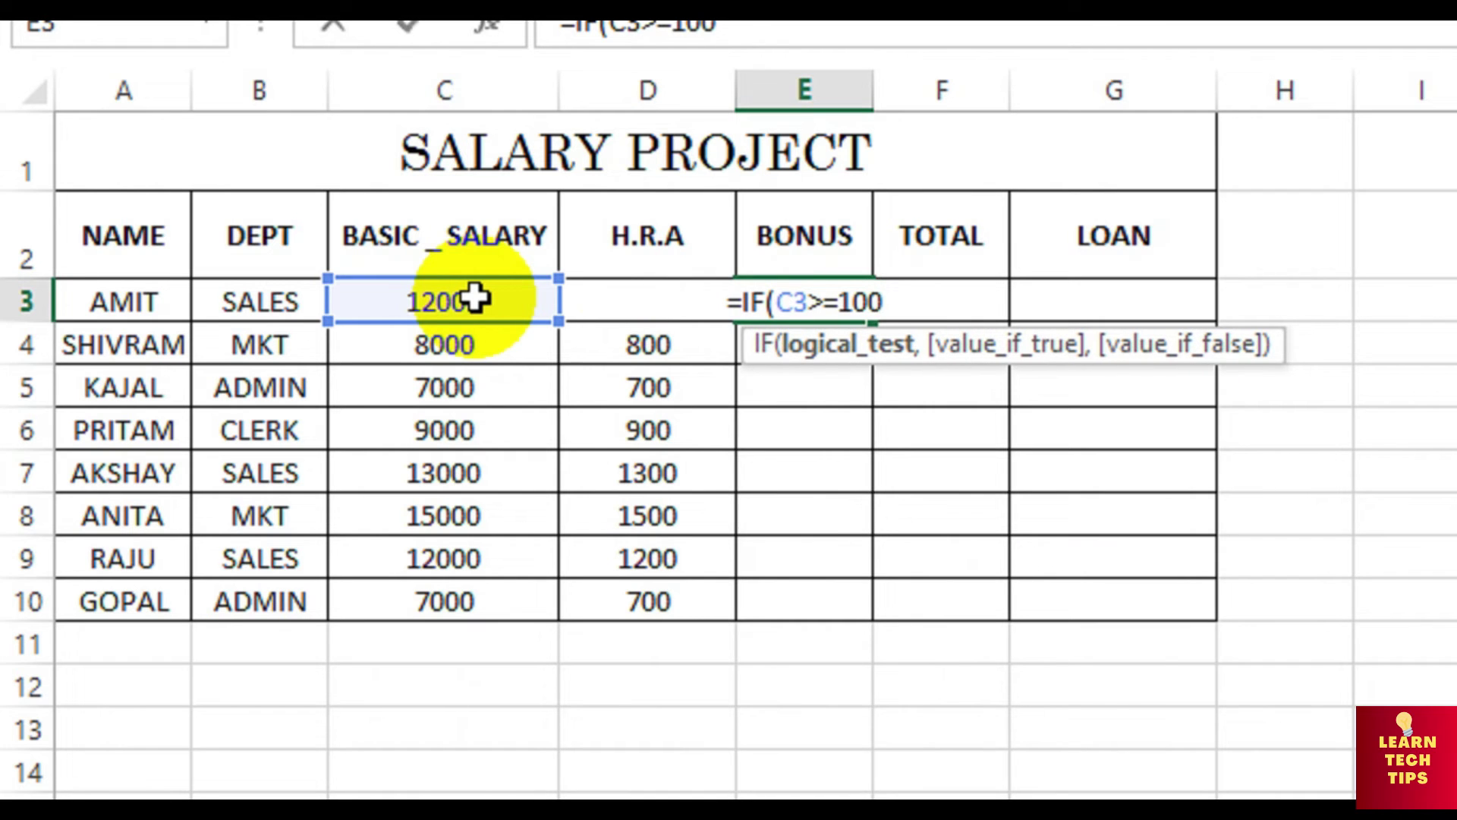
text(00,c3)
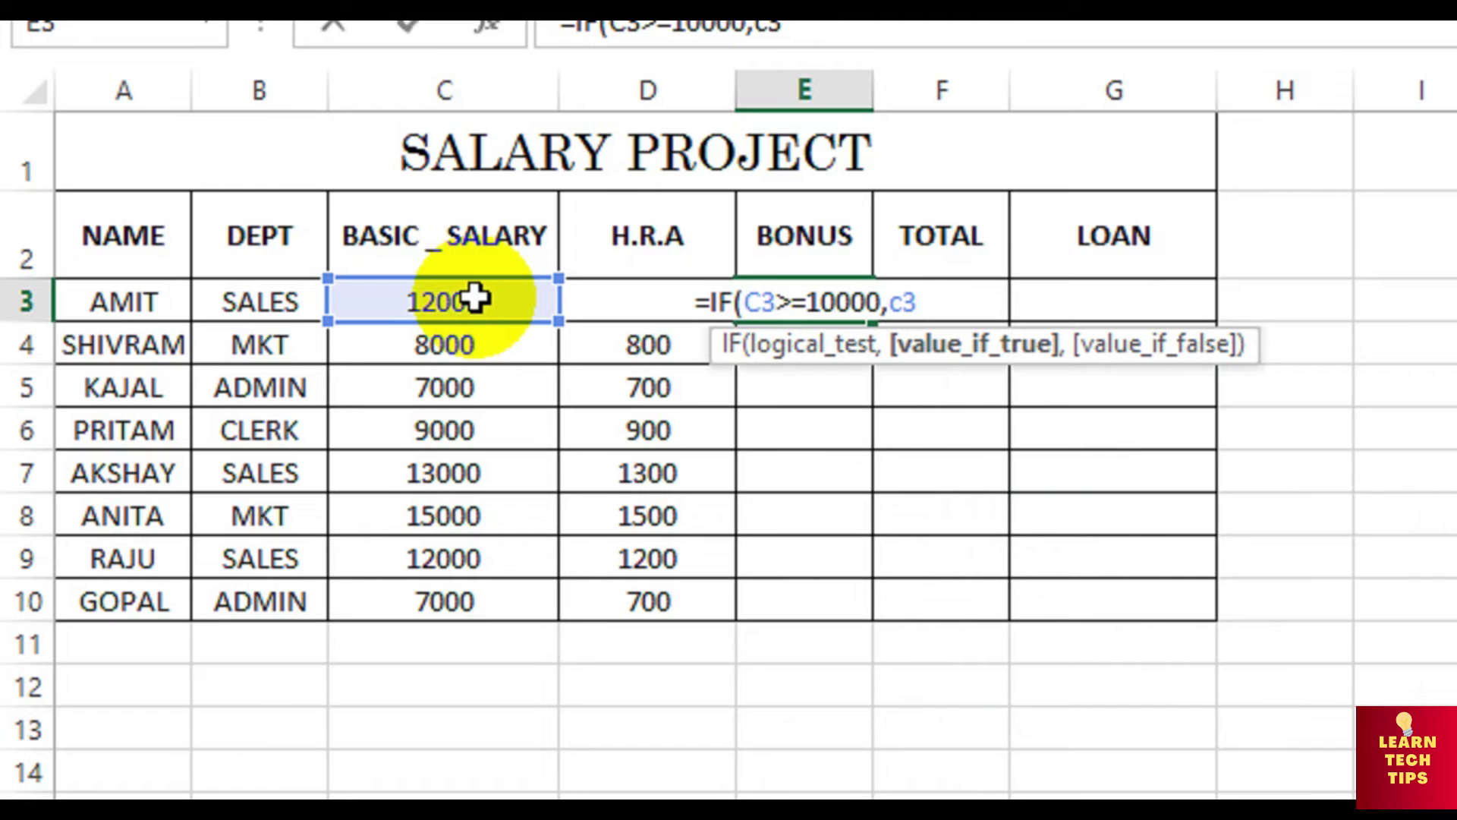
text(*20)
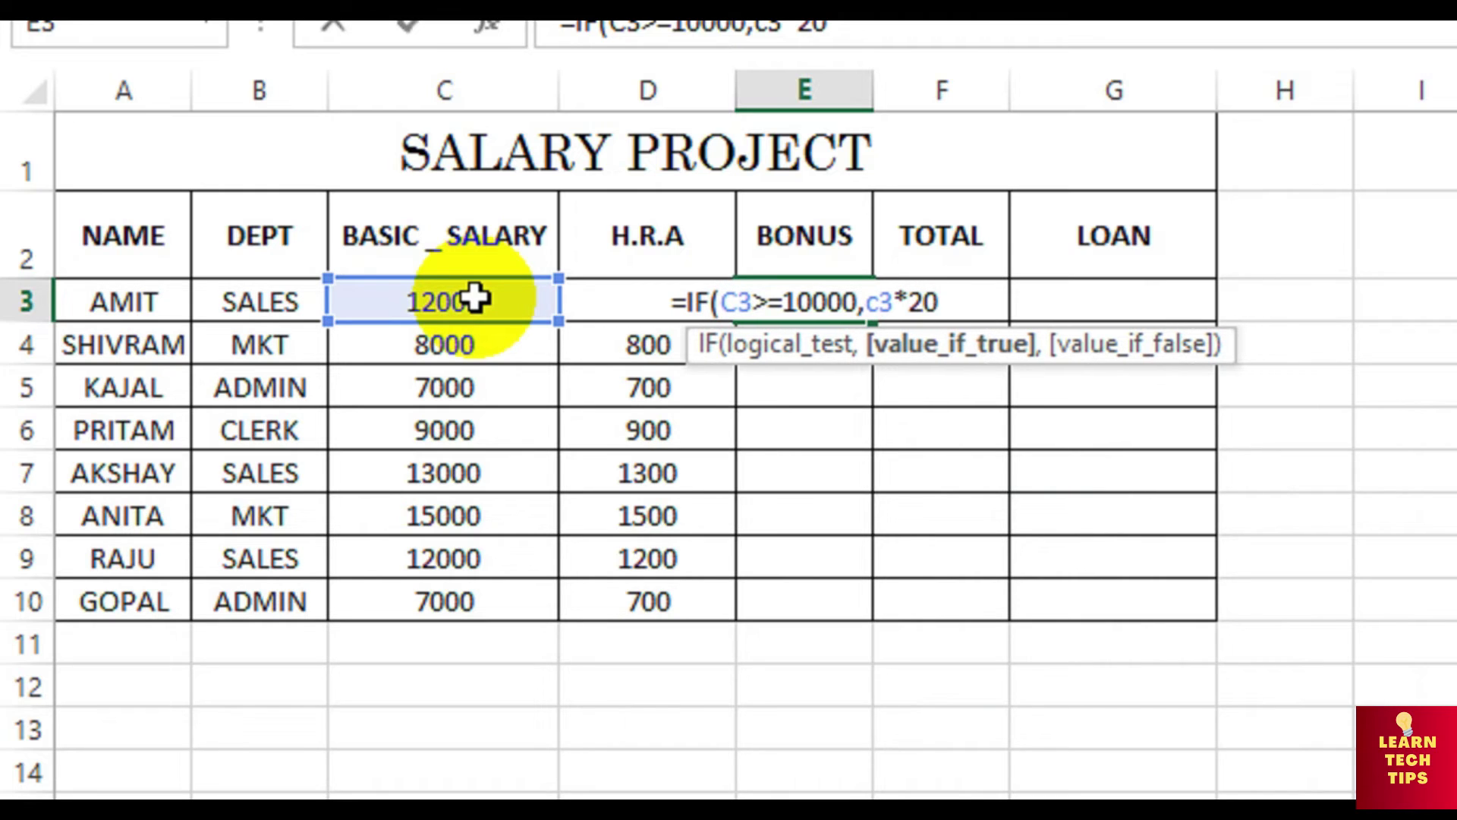
text(%,IF()
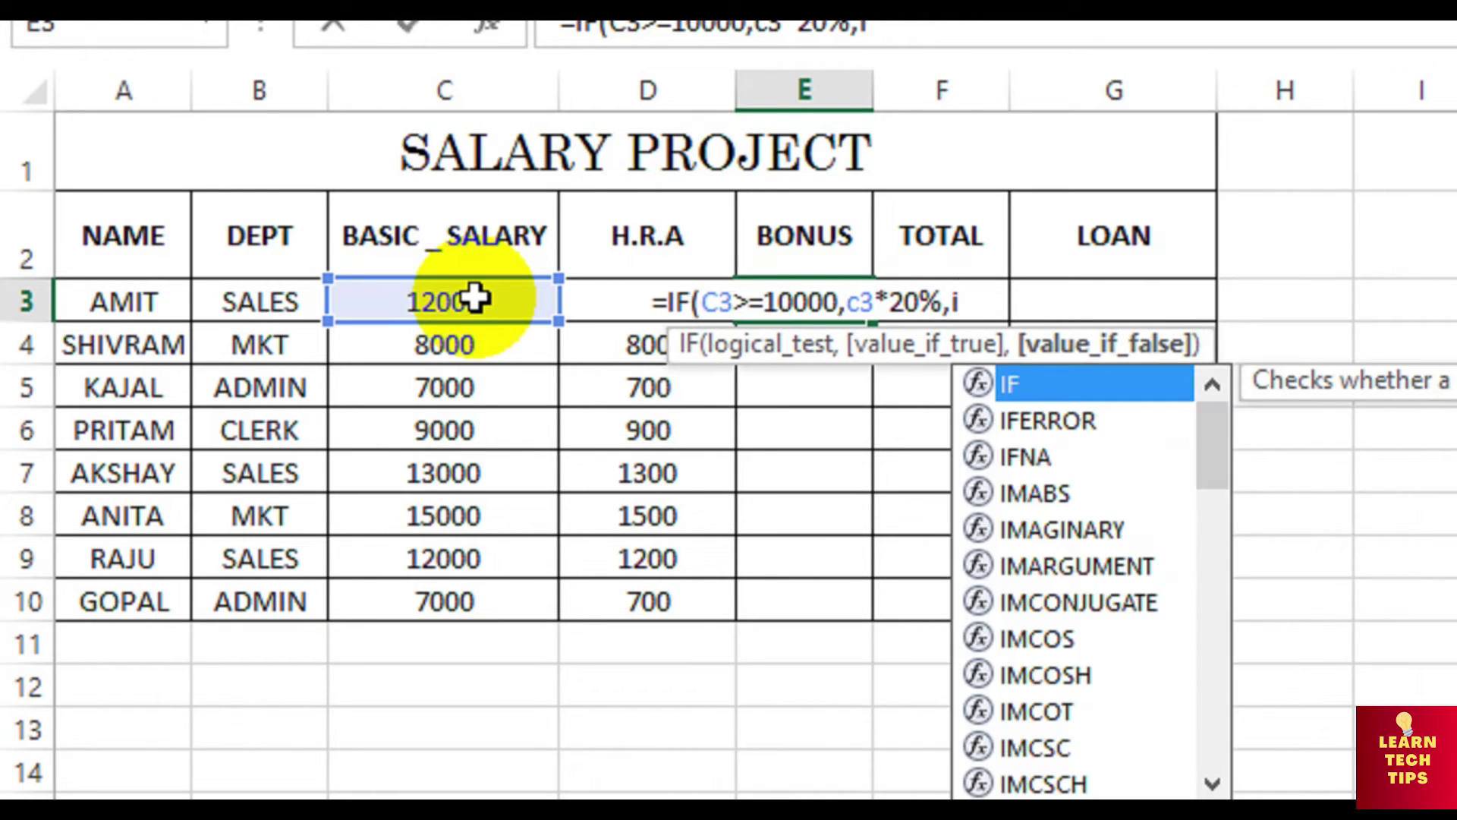
Step: Complete E3's nested IF with C3<10000,C3*12.5%)) and fill the bonus formula down through E10
text(C3)
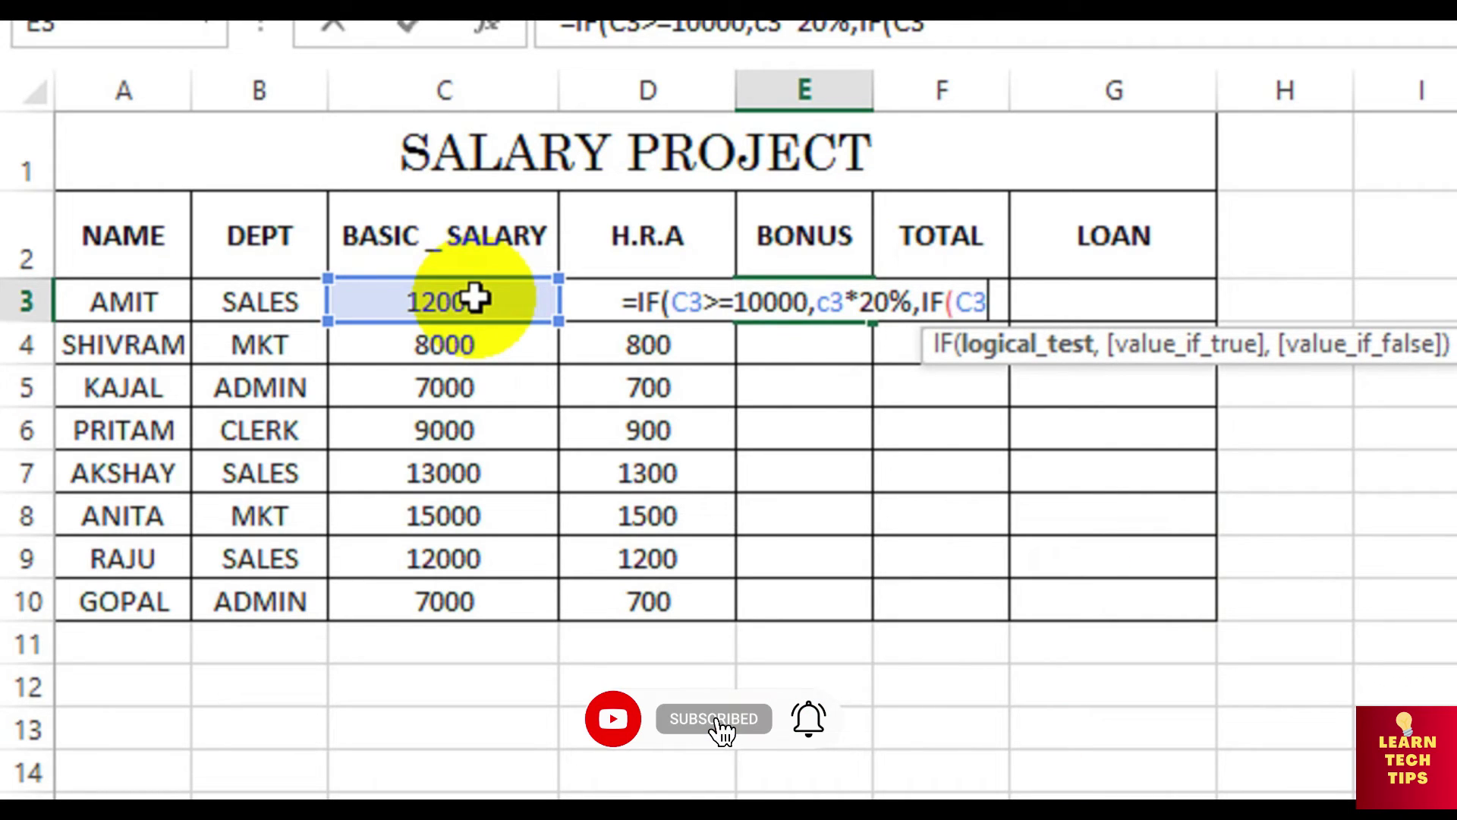
text(<)
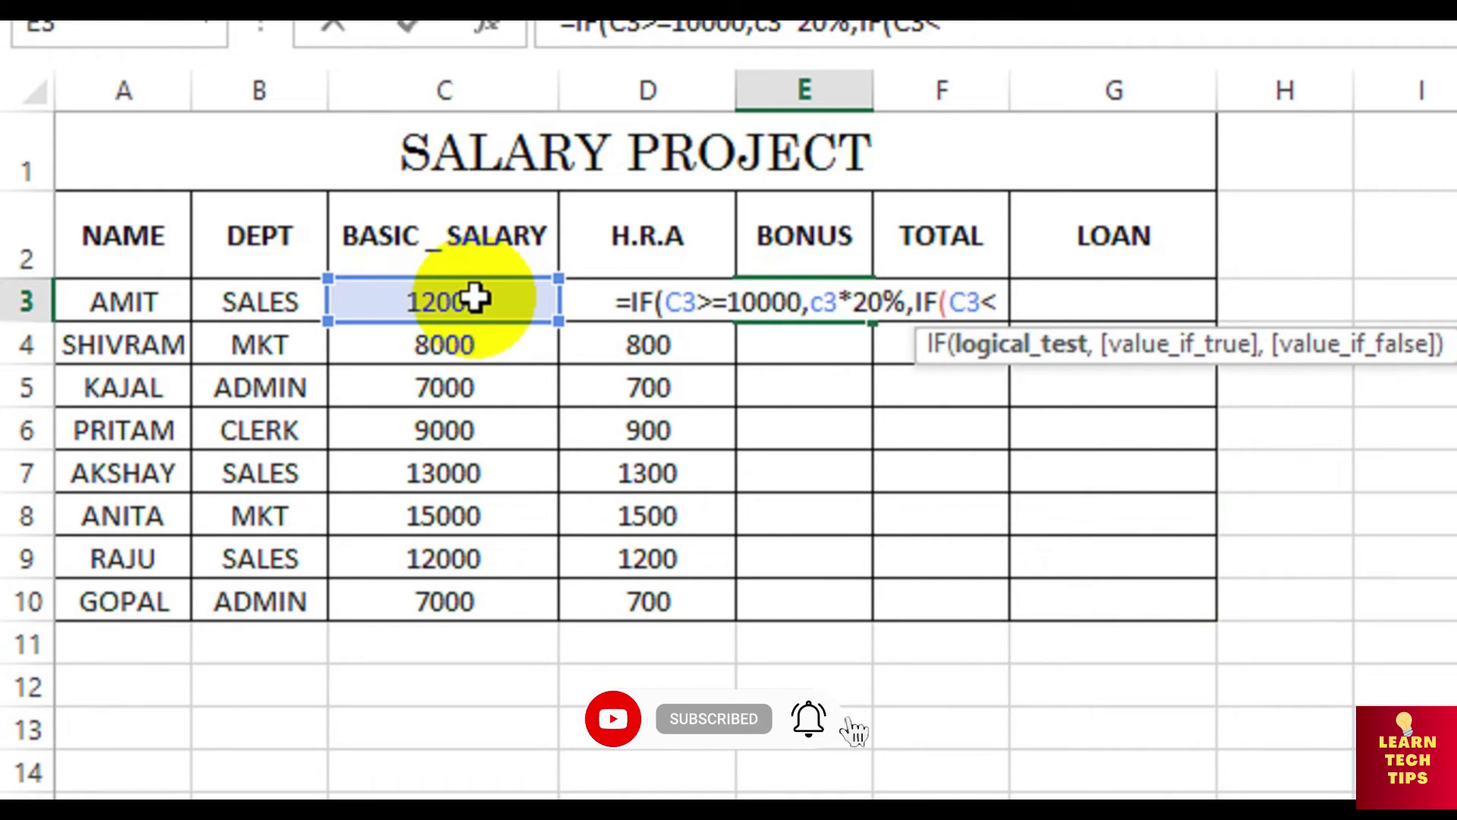
text(10000)
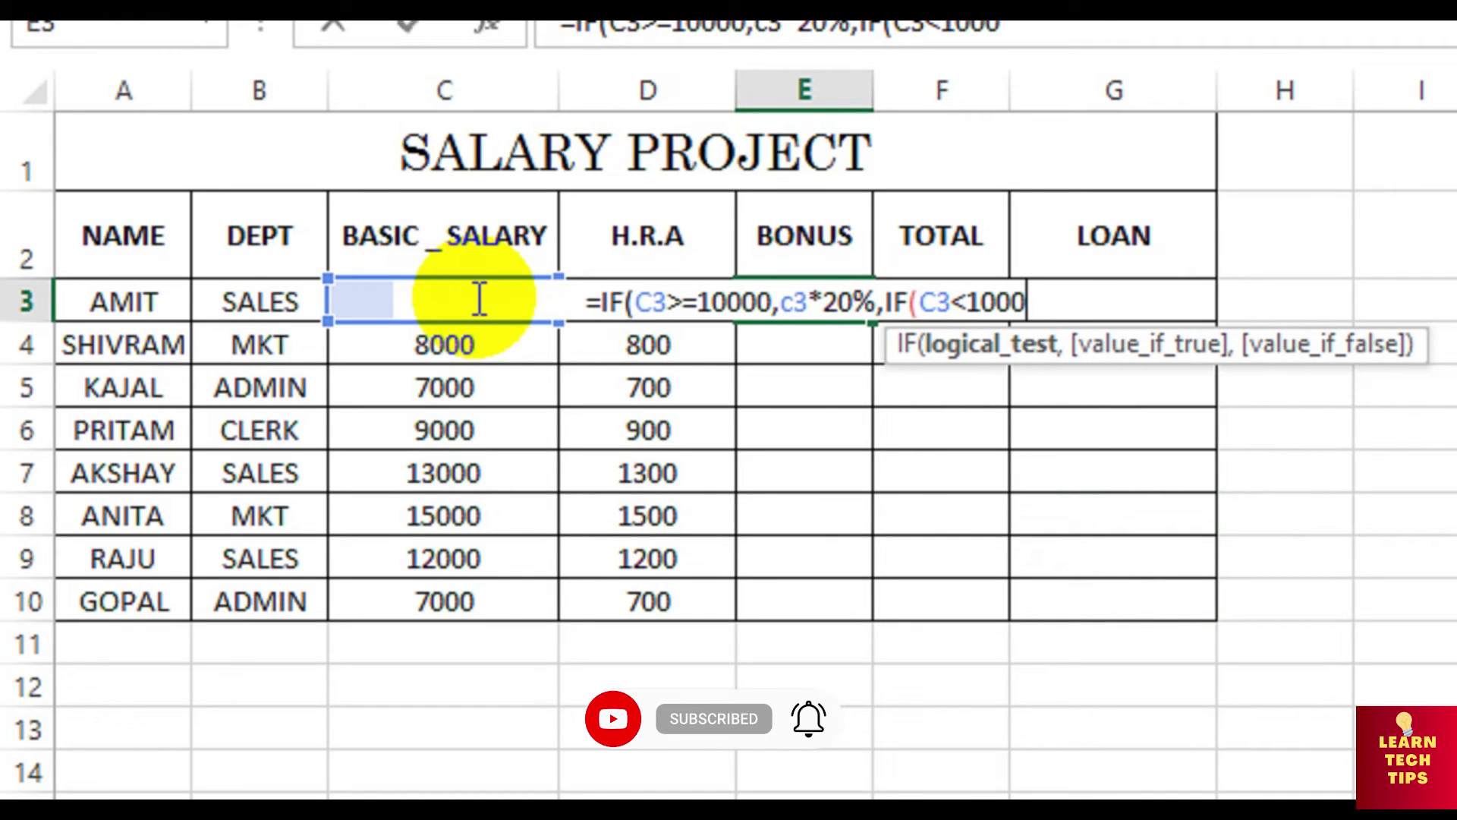
text(,)
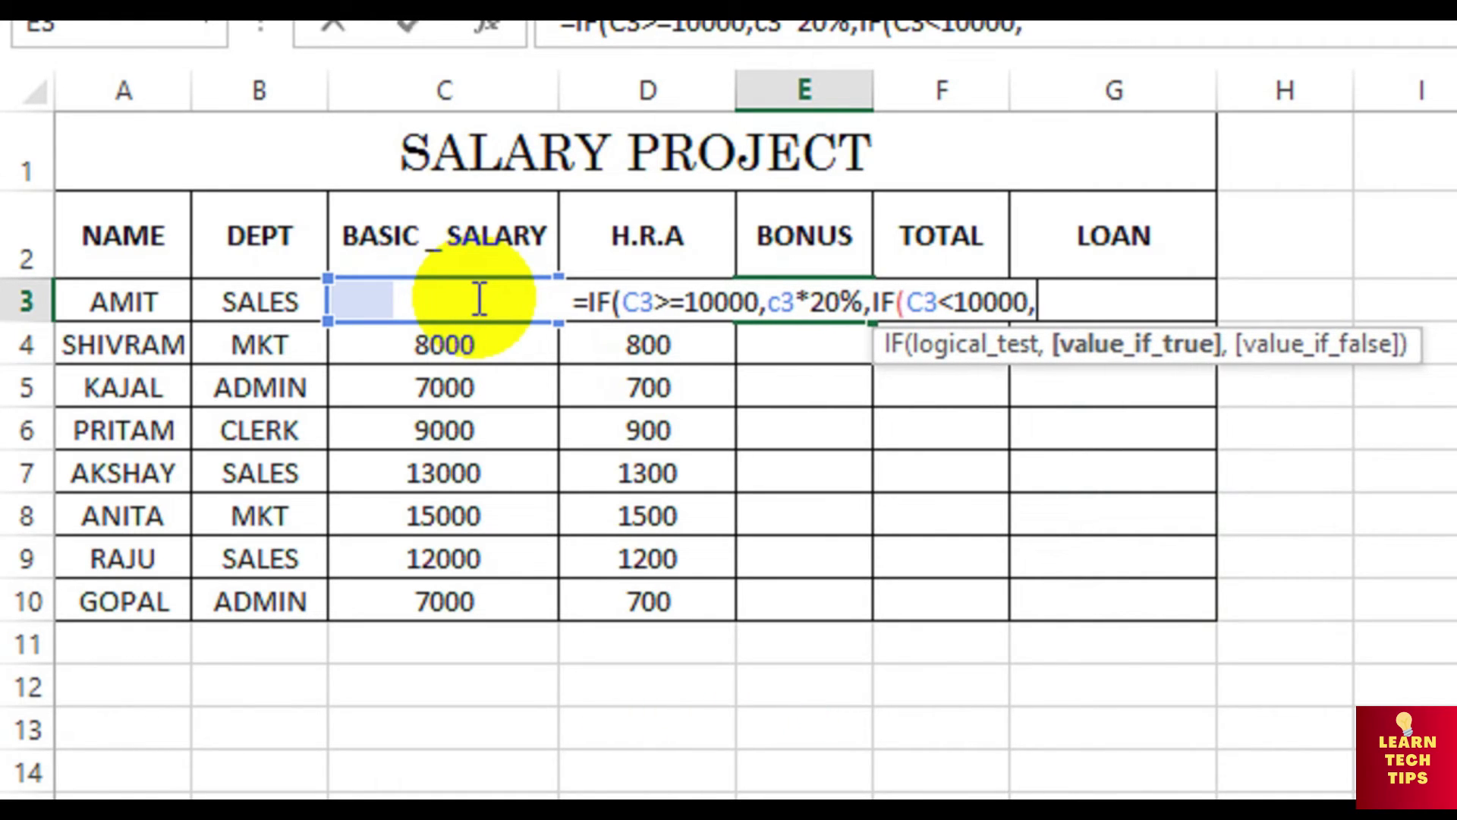
text(C3*)
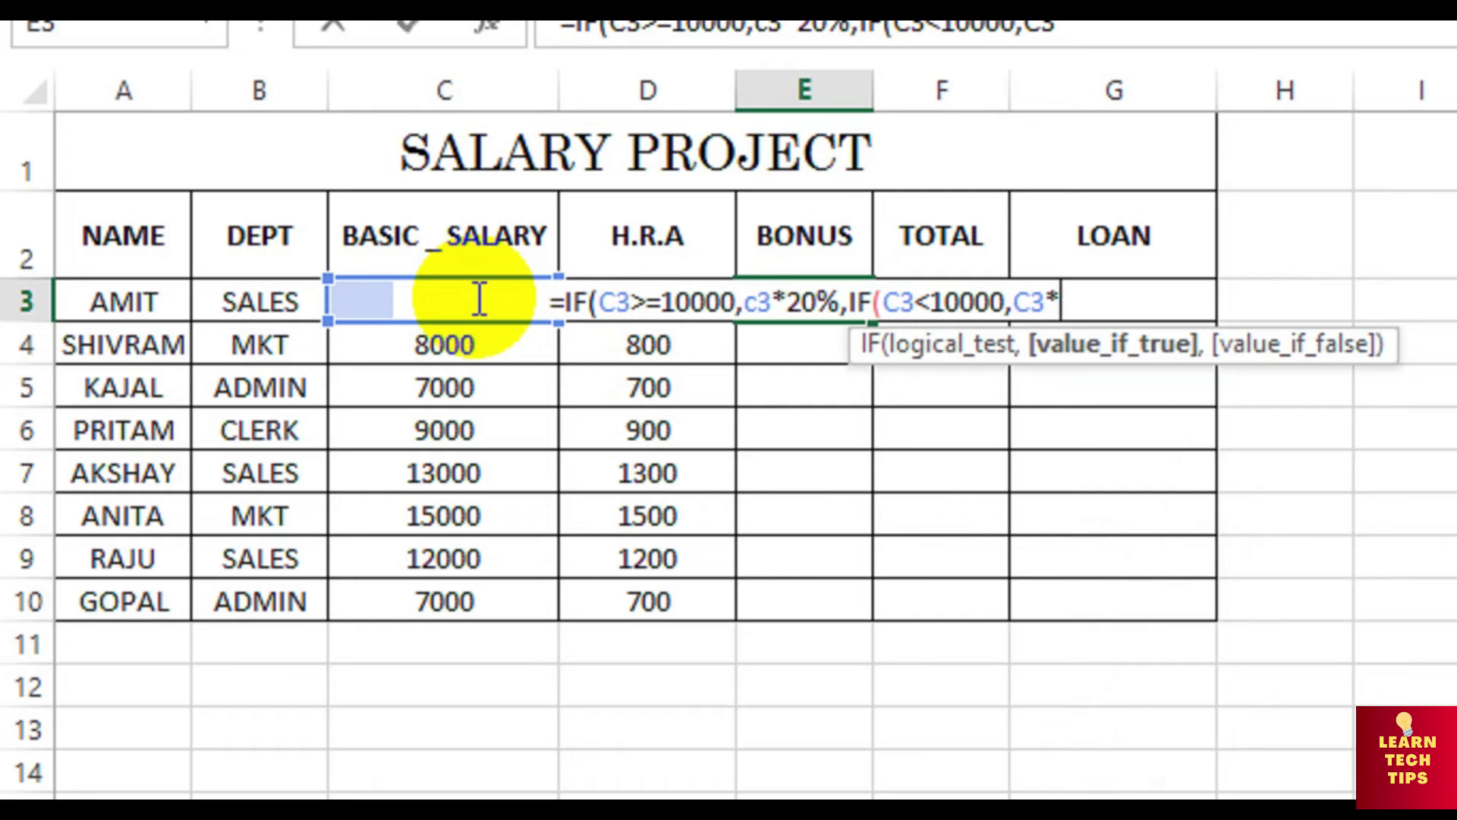
text(12.5)
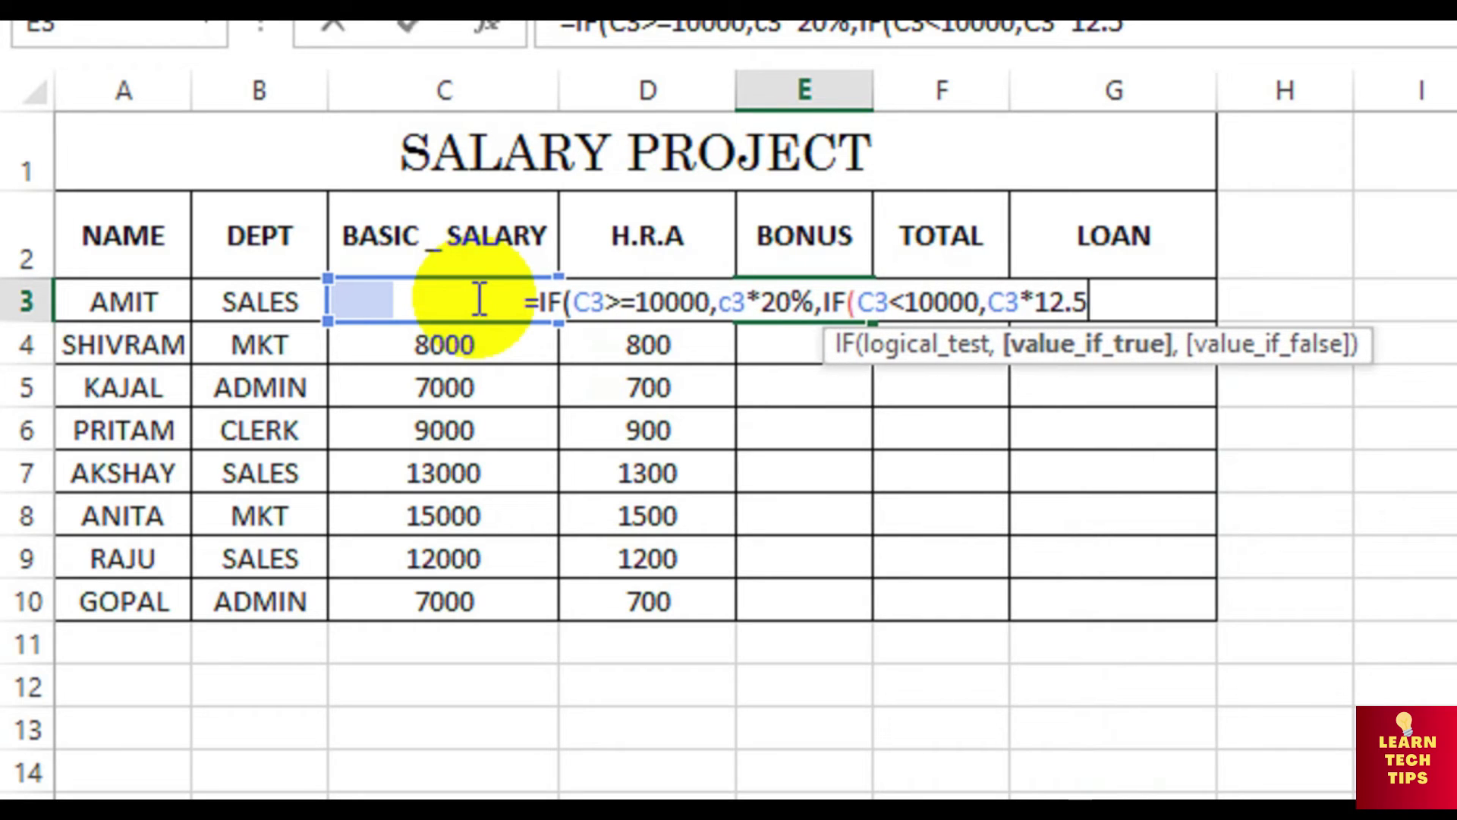
text(%)))
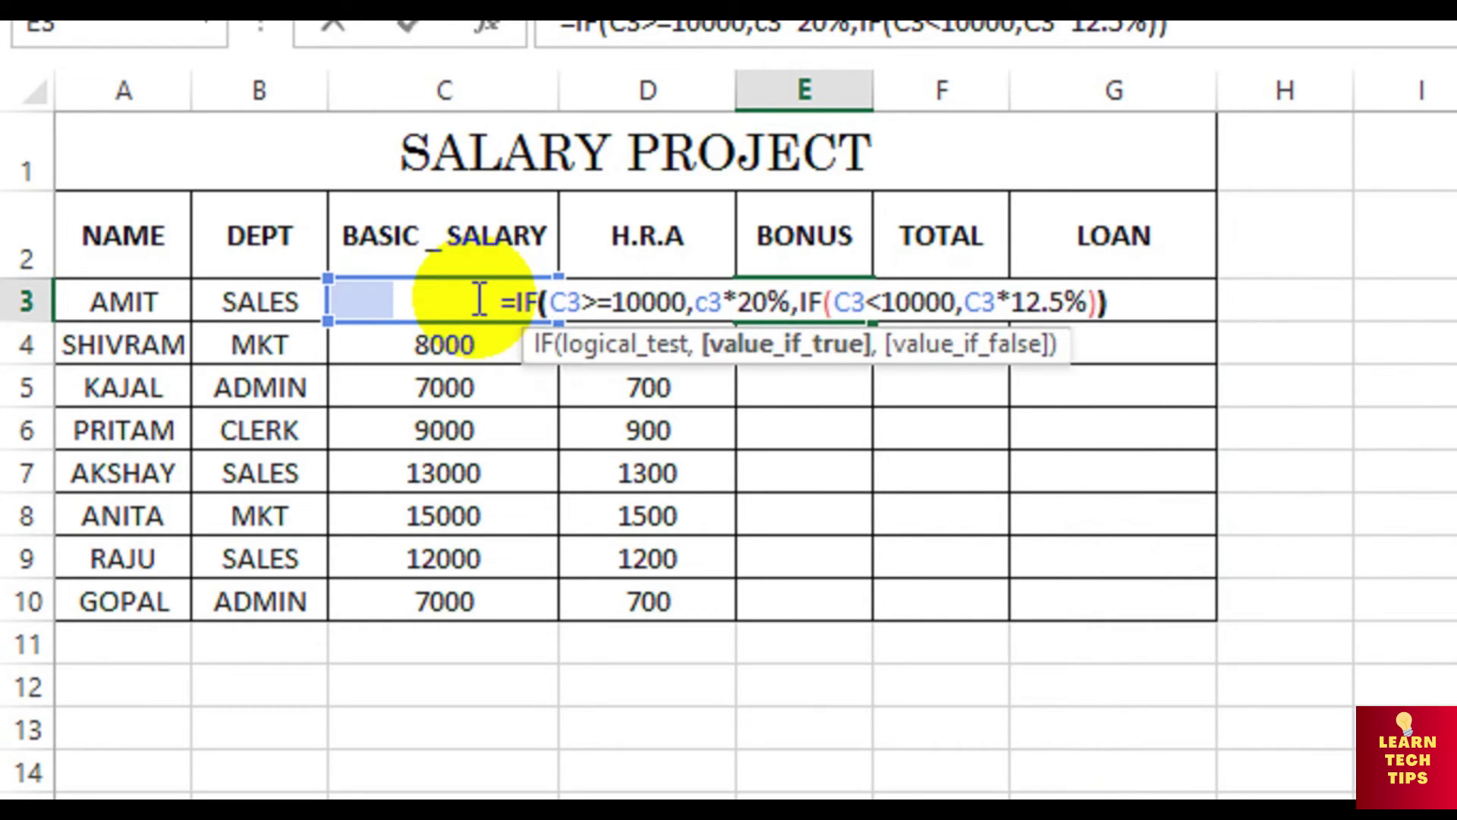
key(Return)
click(813, 302)
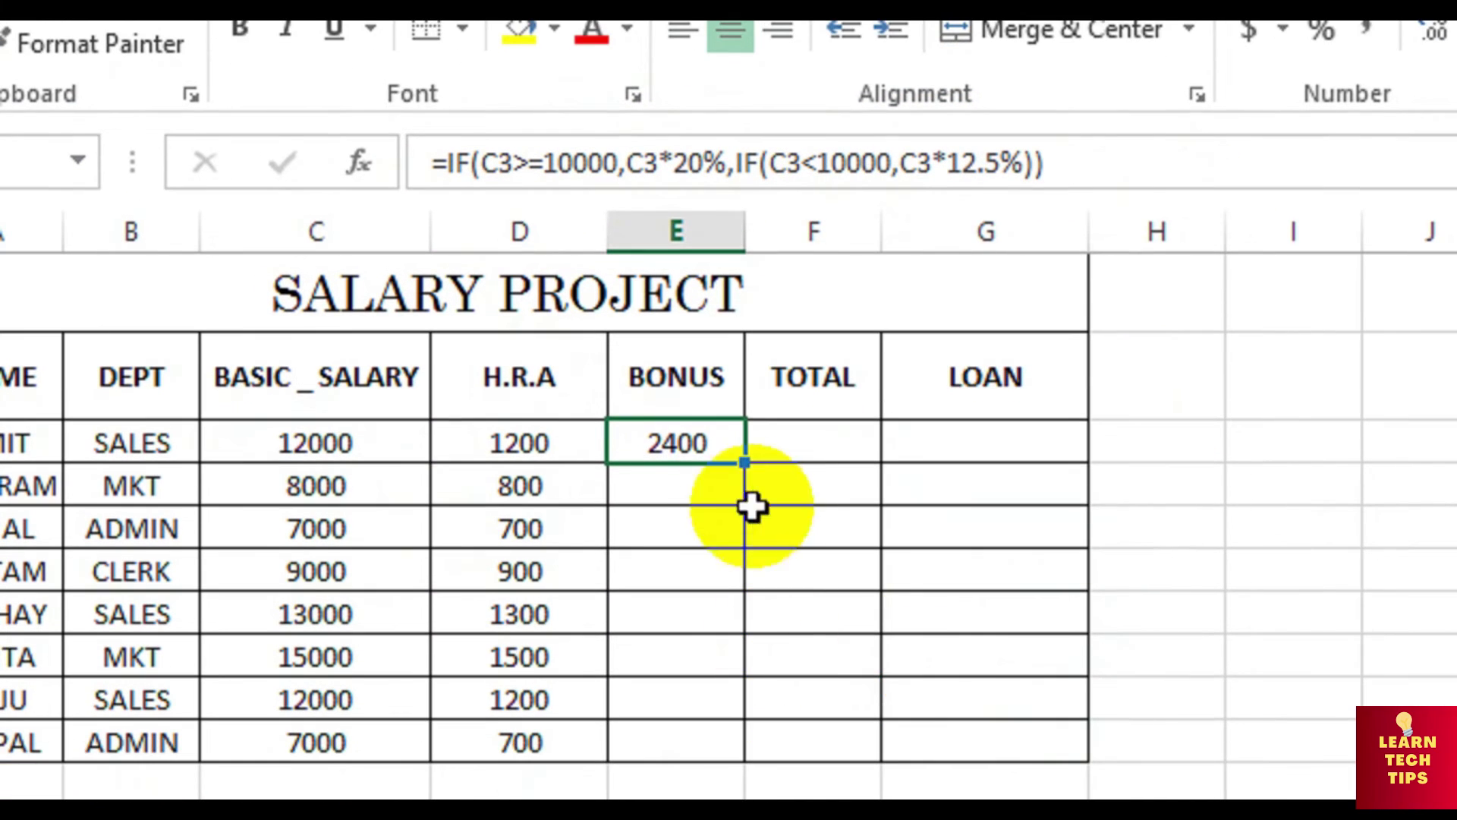
drag(745, 463, 713, 744)
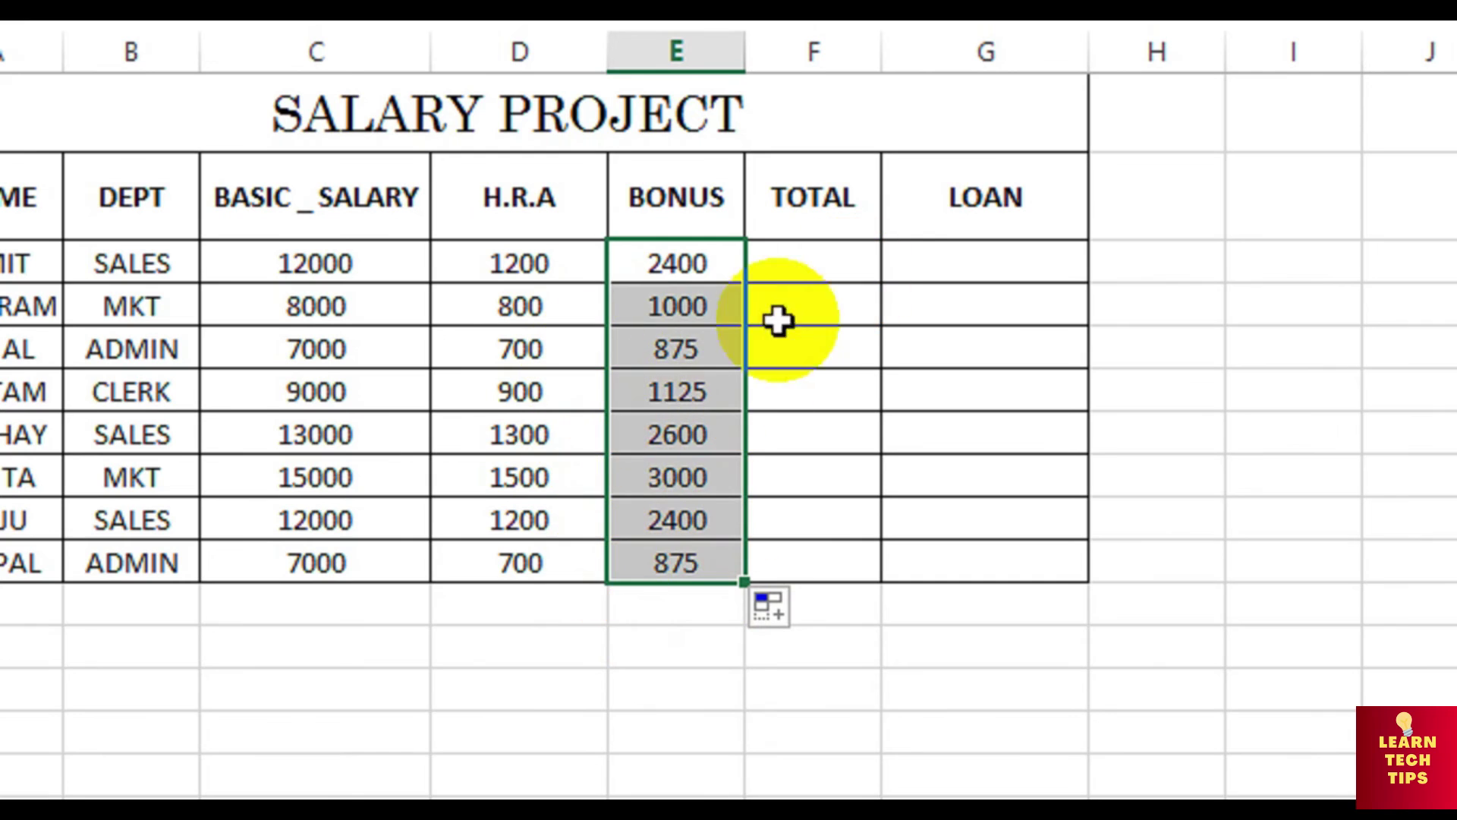
Step: Calculate the first employee's total in F3 with =C3+D3+E3 and fill the formula down through F10
click(809, 262)
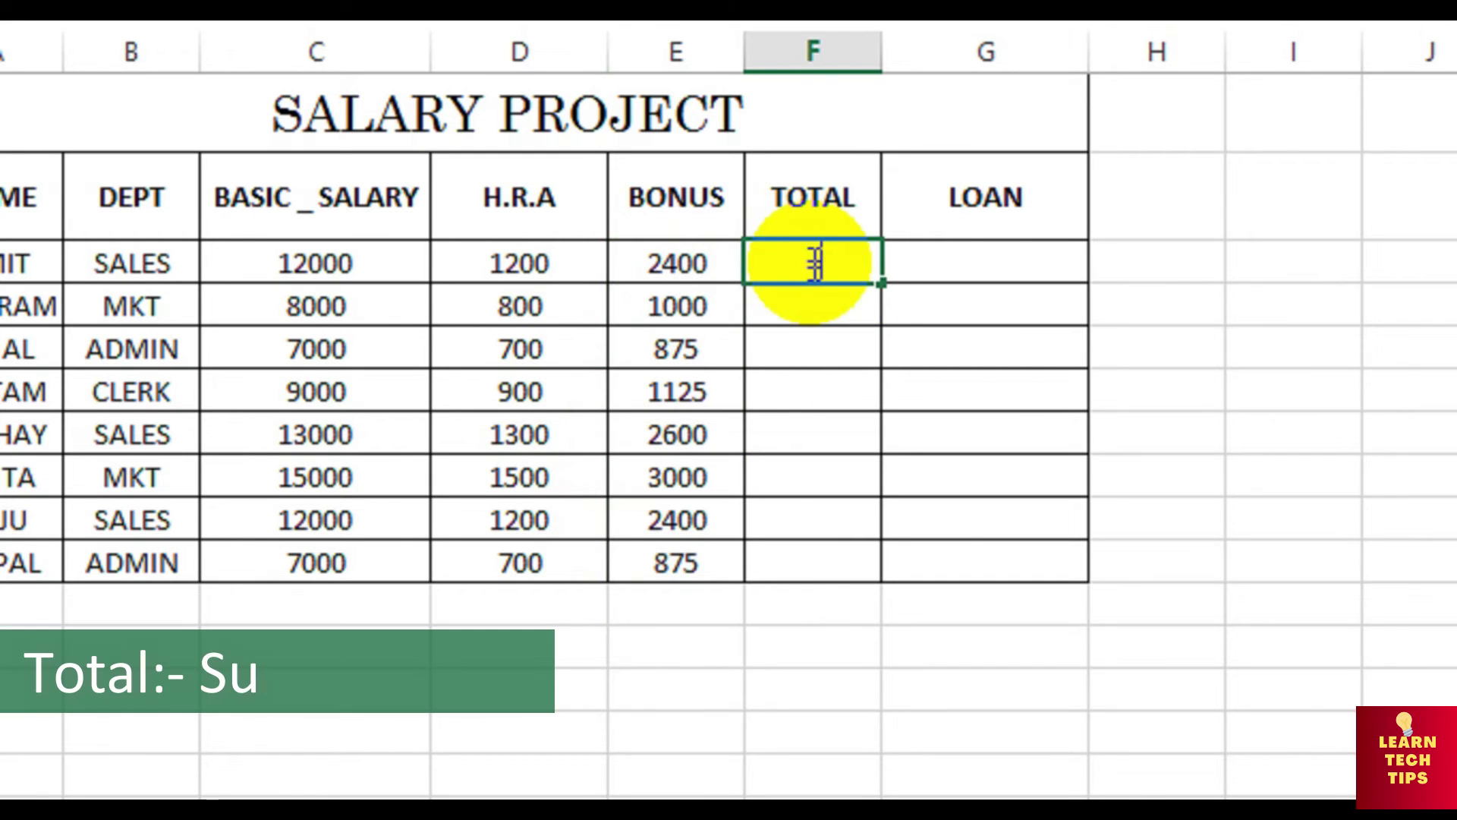
text(=)
click(320, 263)
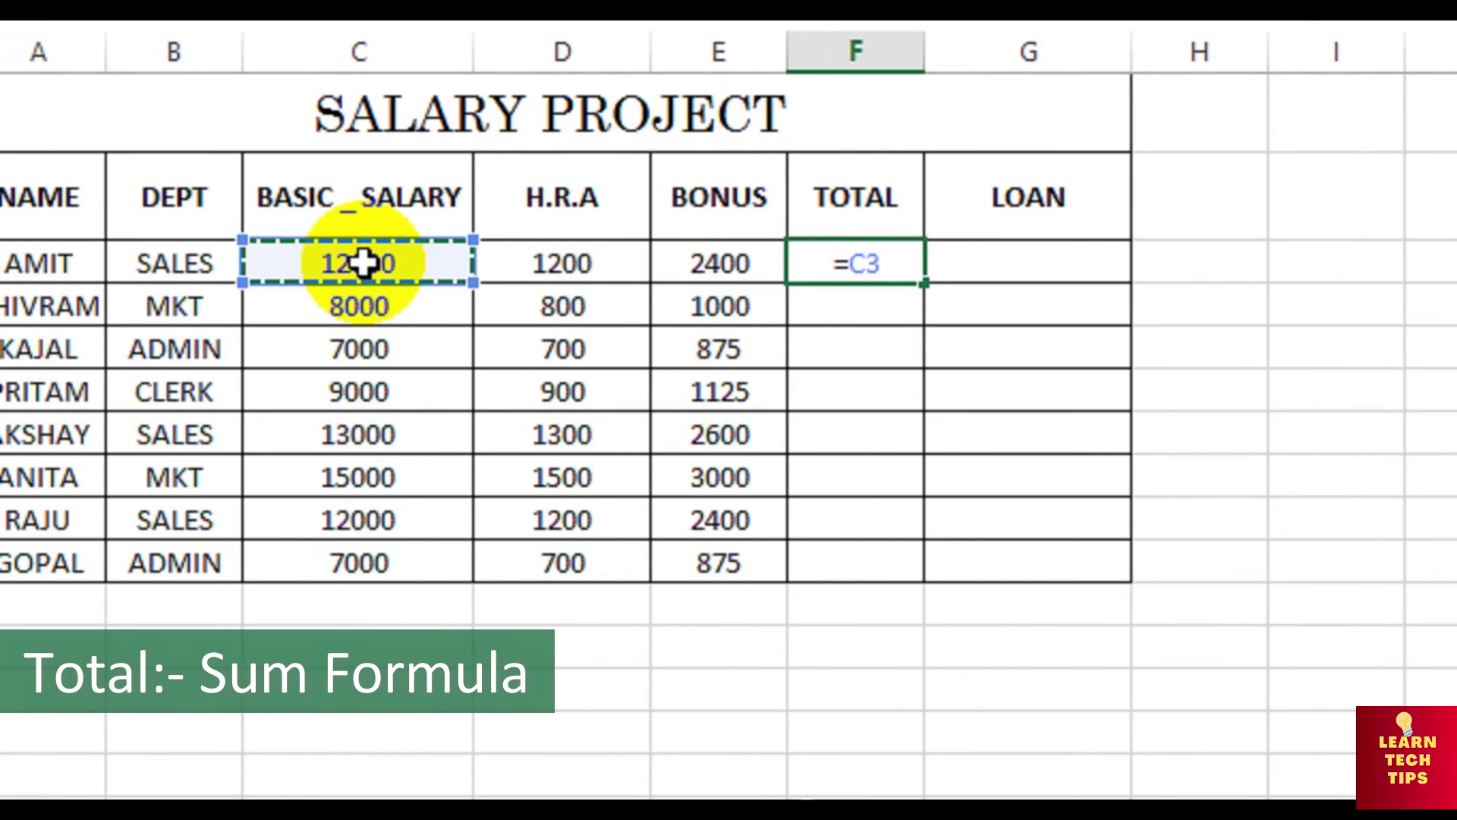
text(+)
click(580, 259)
text(+)
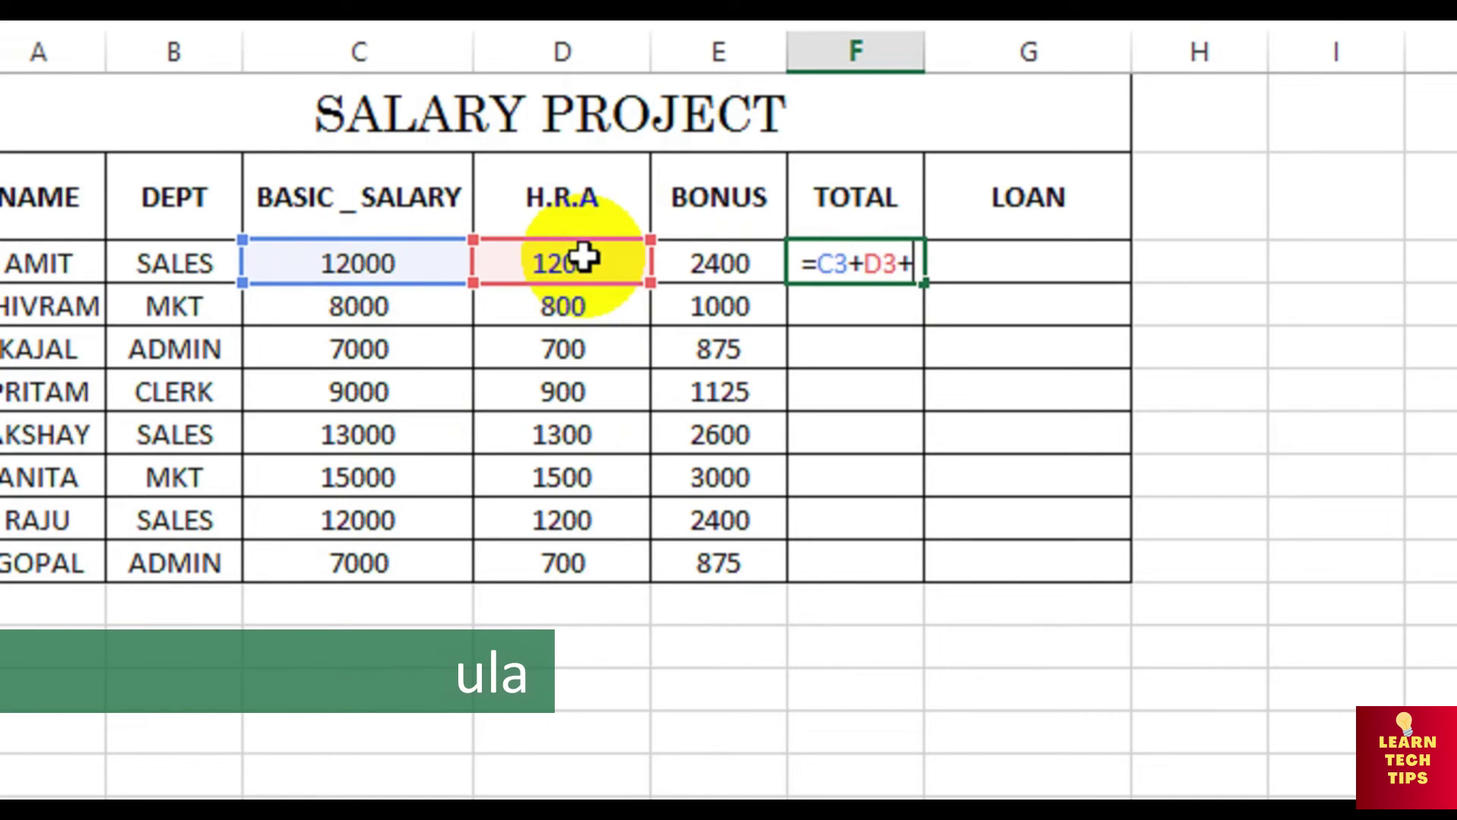
click(709, 260)
key(Return)
click(873, 258)
drag(923, 285, 888, 601)
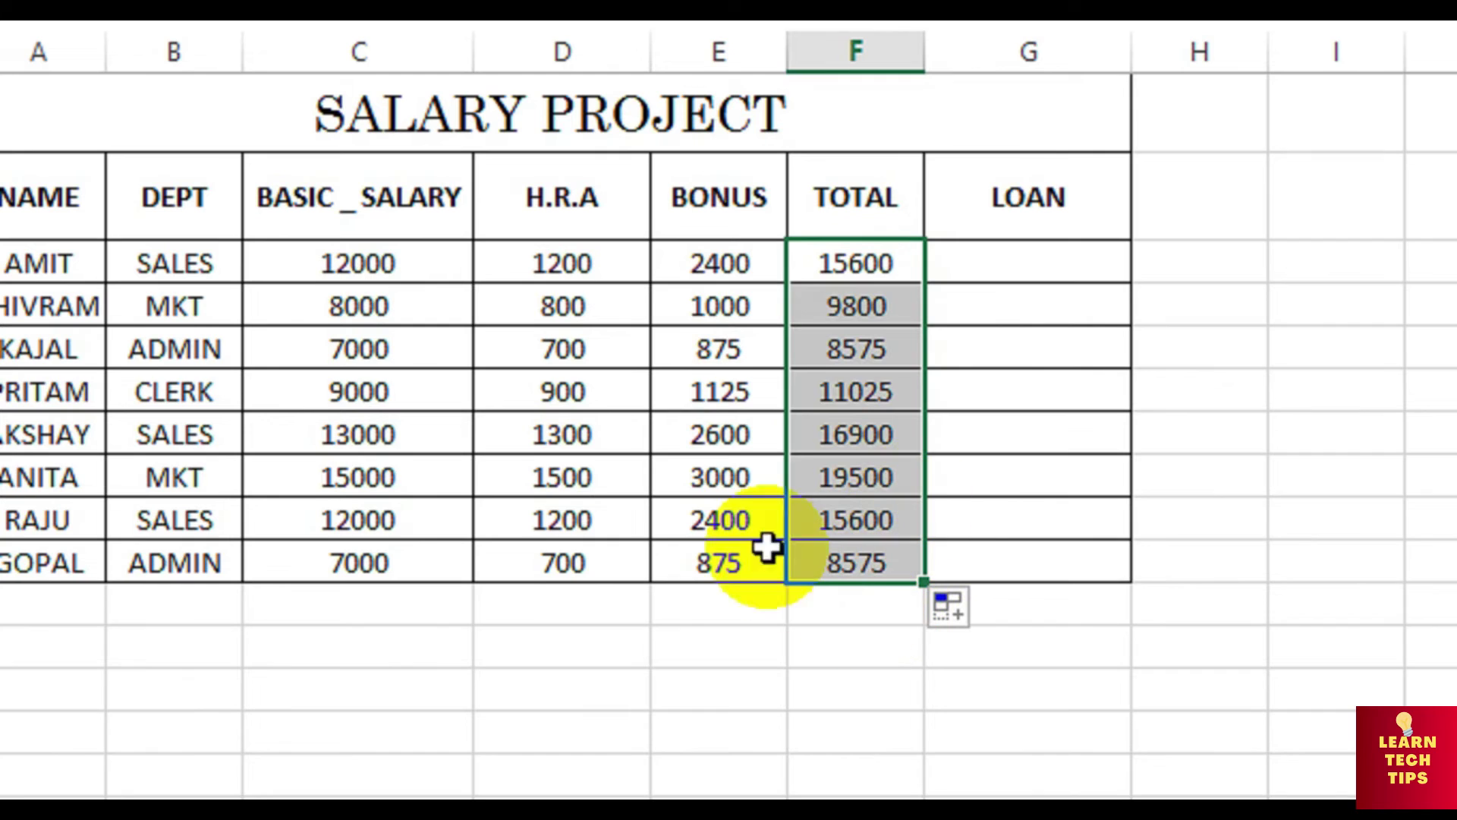
click(1001, 274)
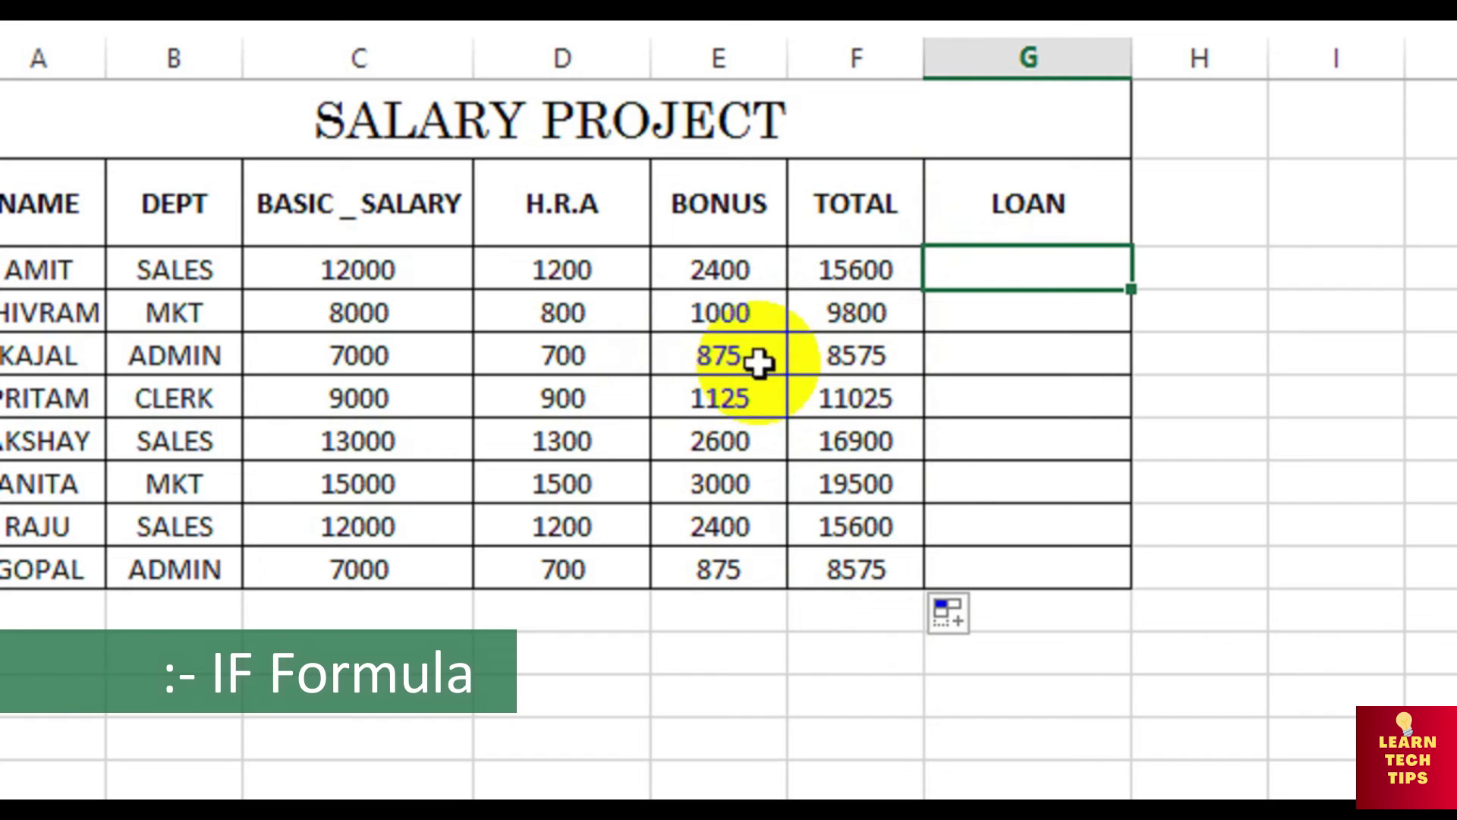
text(=)
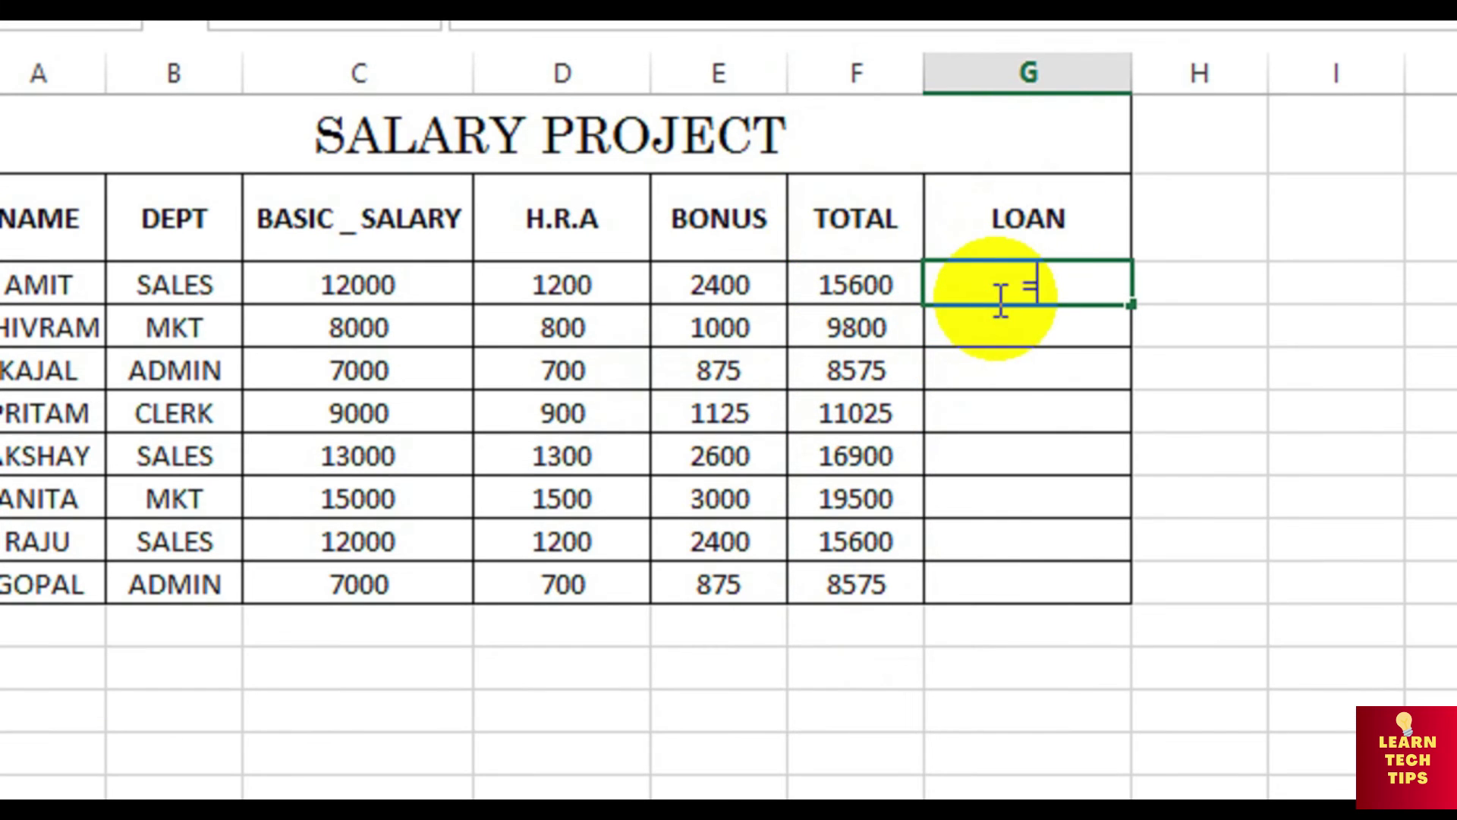
click(872, 286)
key(BackSpace)
key(Escape)
click(813, 277)
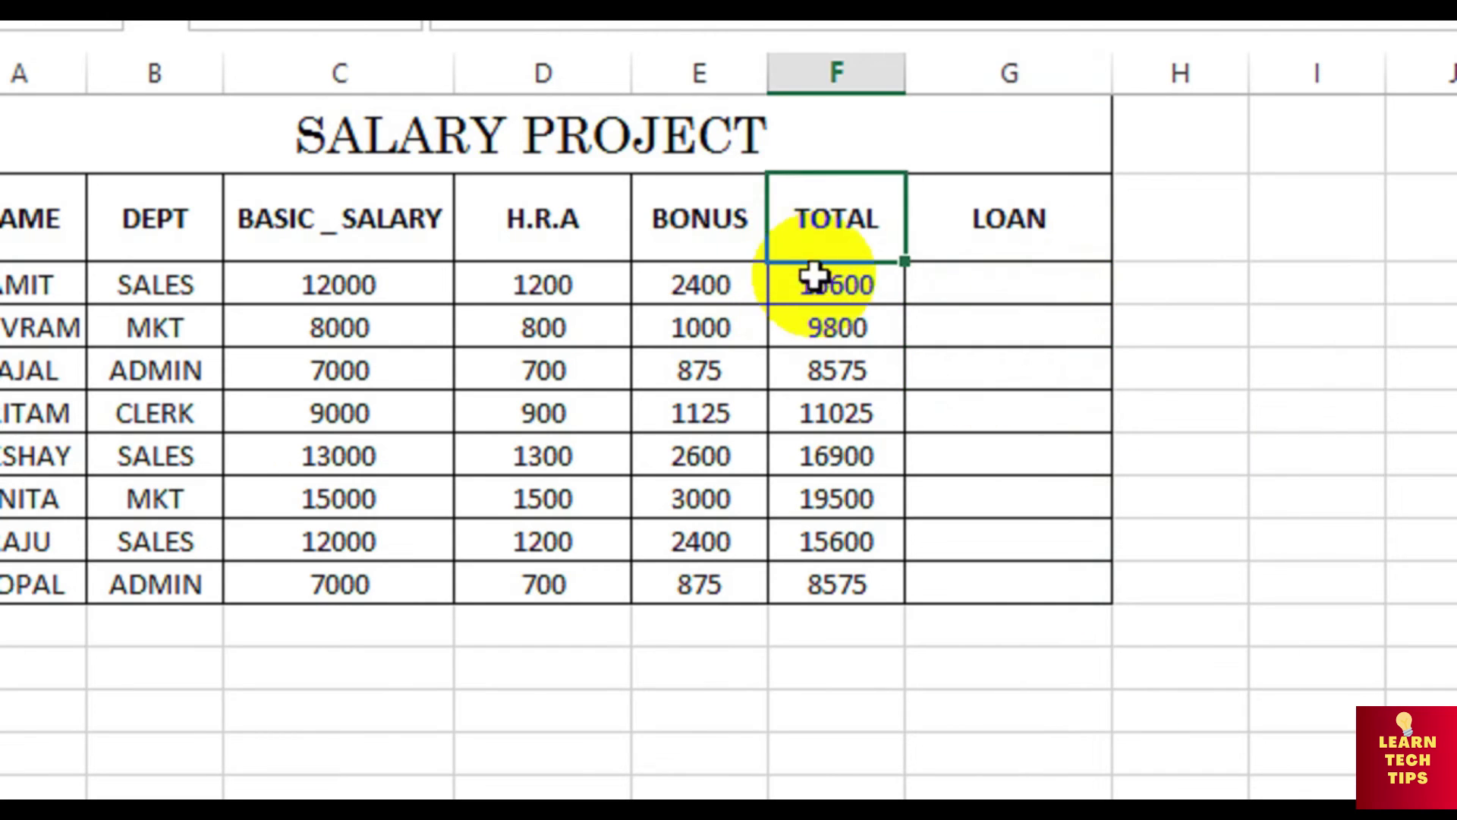
Step: Start the loan formula in G3 with an IF that tests F3>=15000 and returns ELIGIBLE when true
click(990, 268)
text(=I)
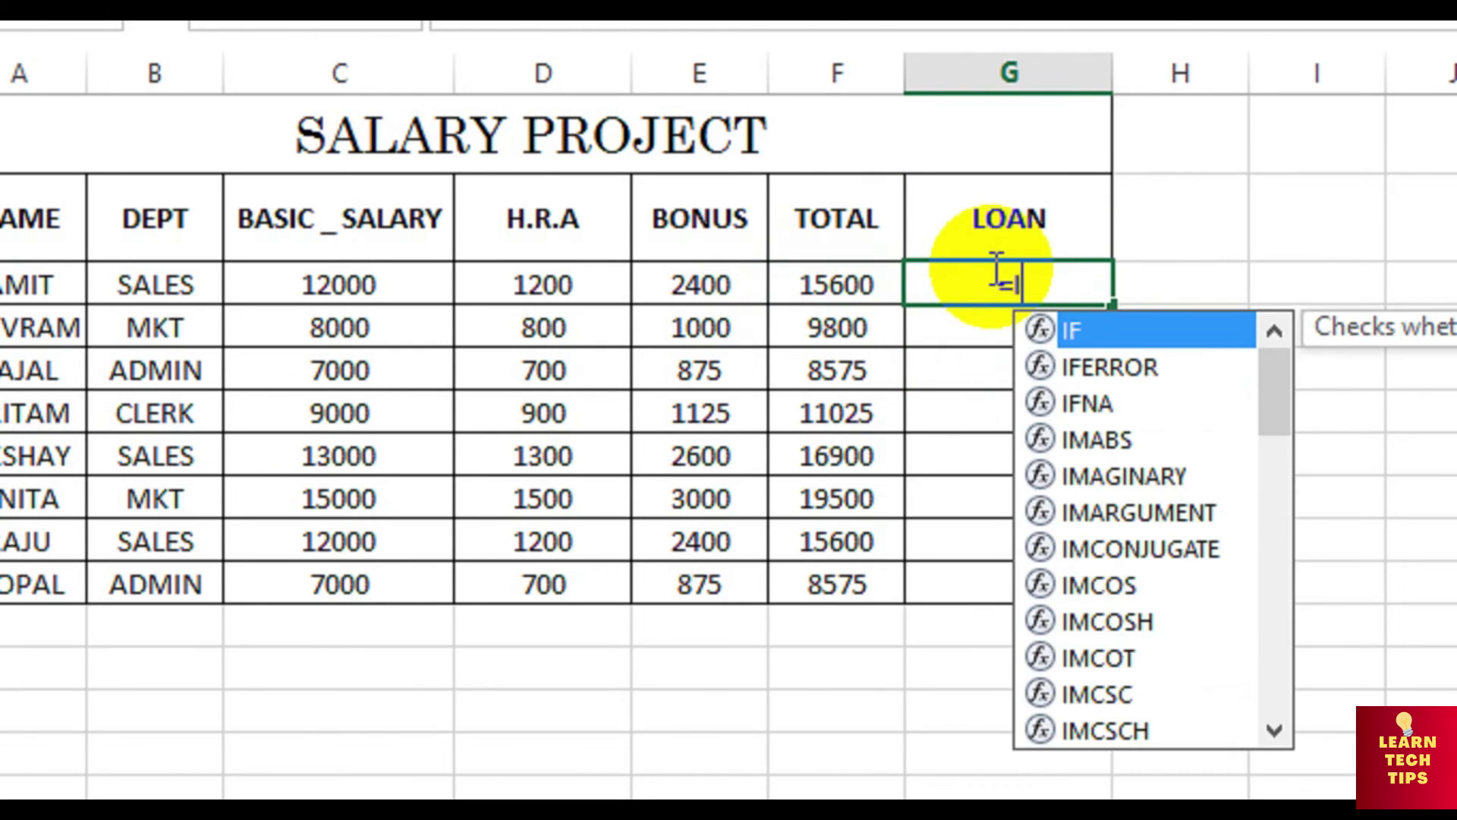
key(Tab)
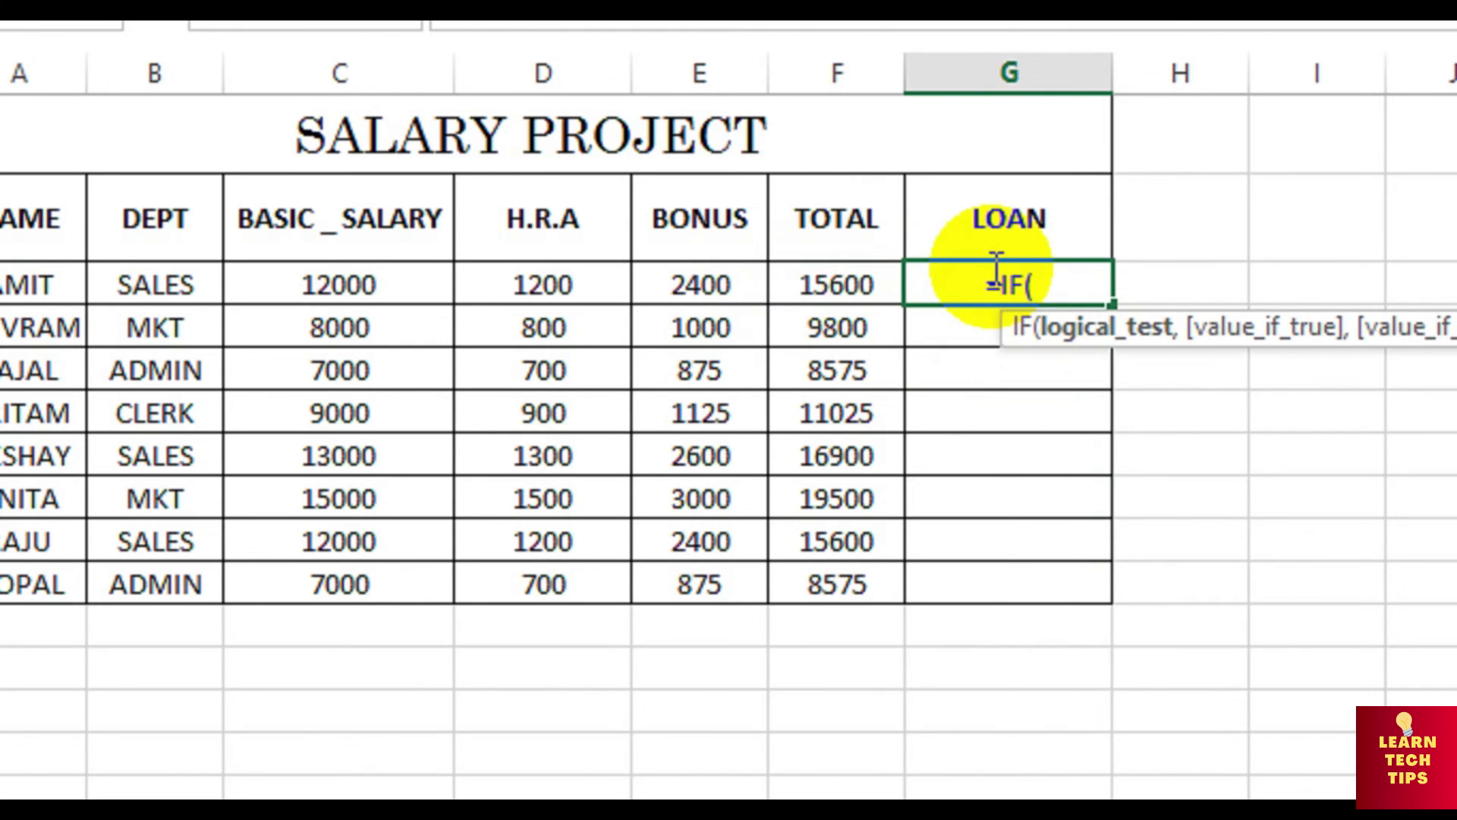
click(875, 284)
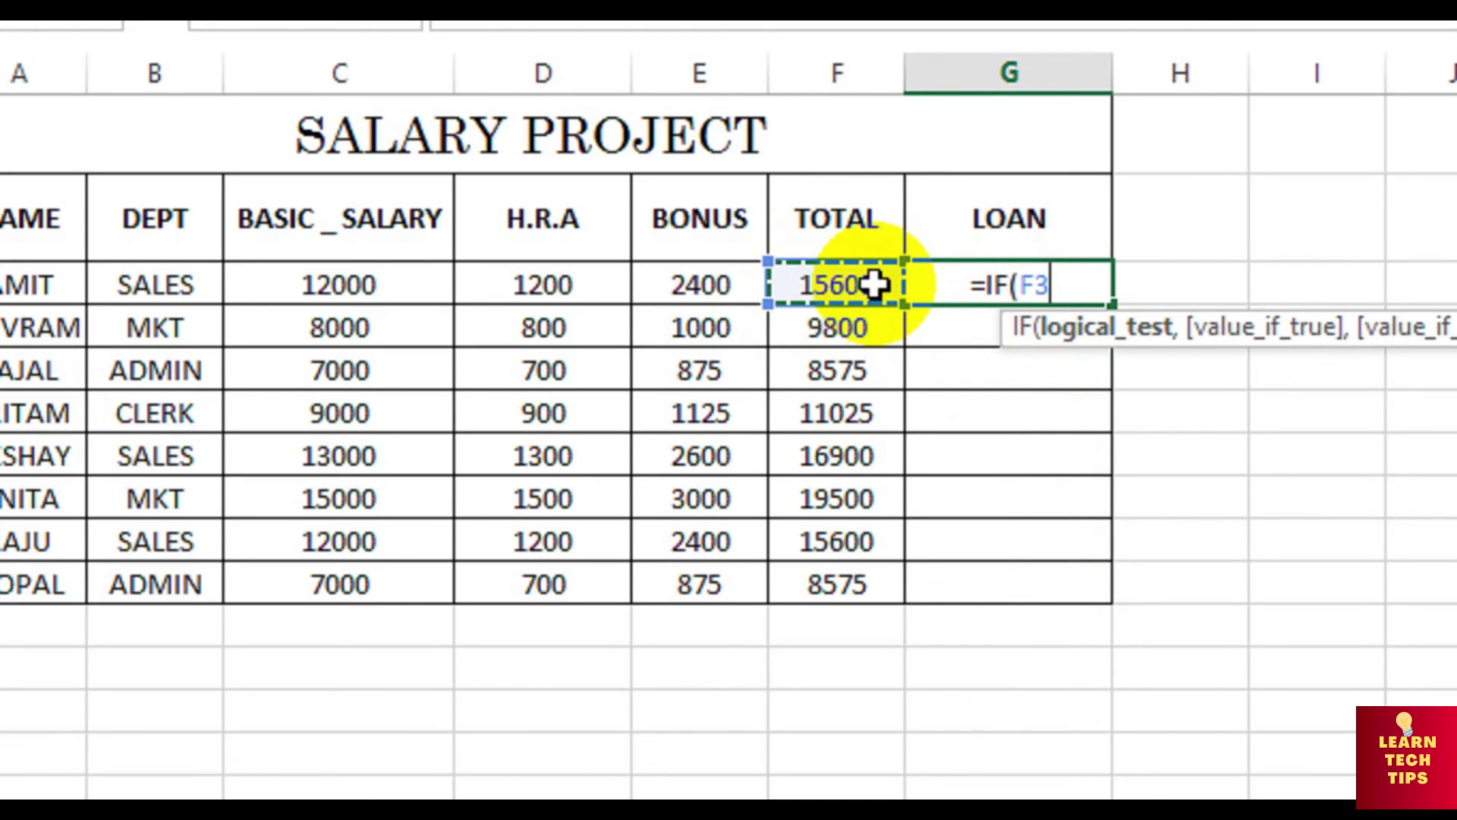
text(>=1)
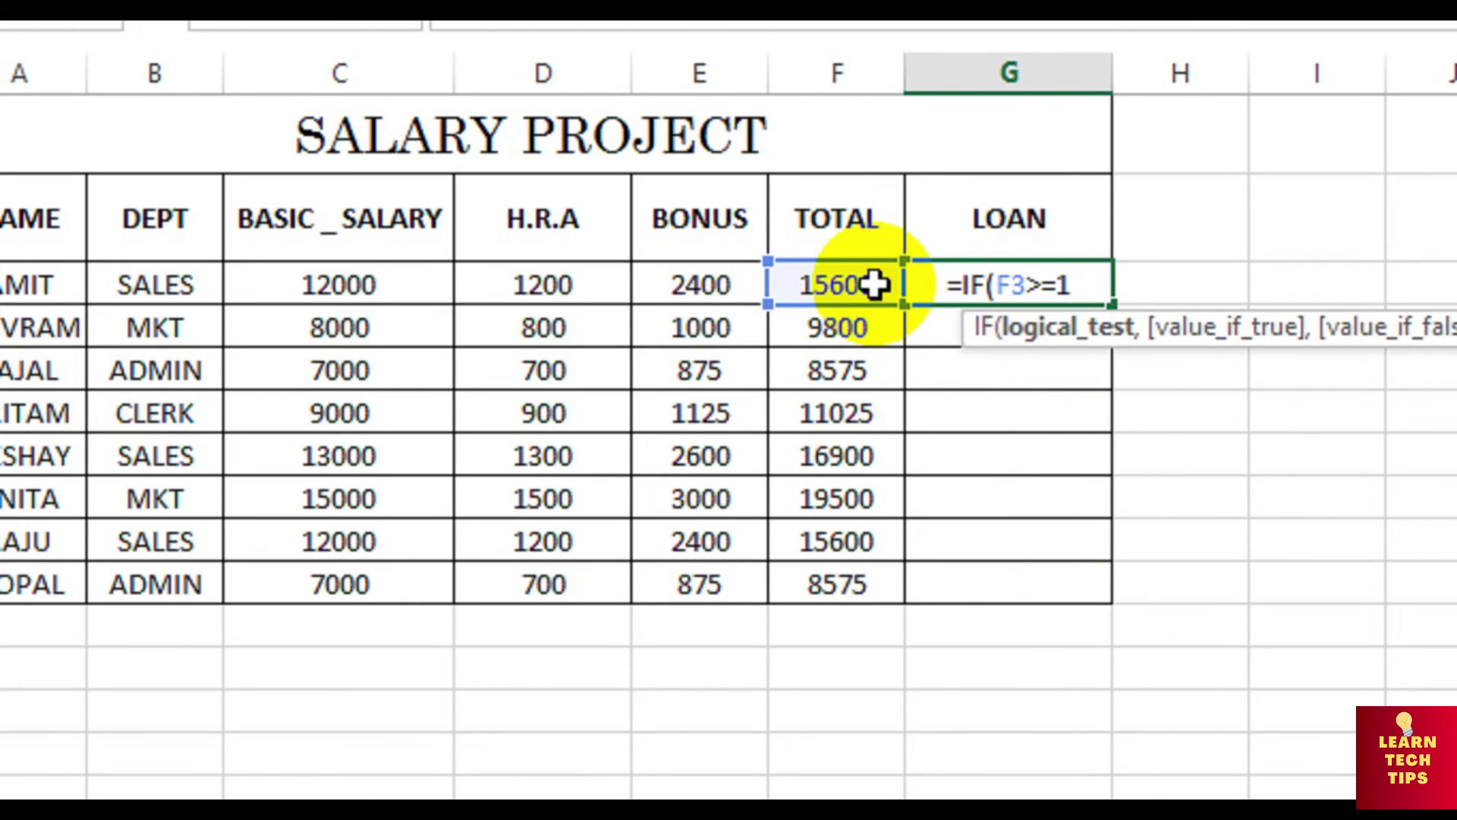
text(5000)
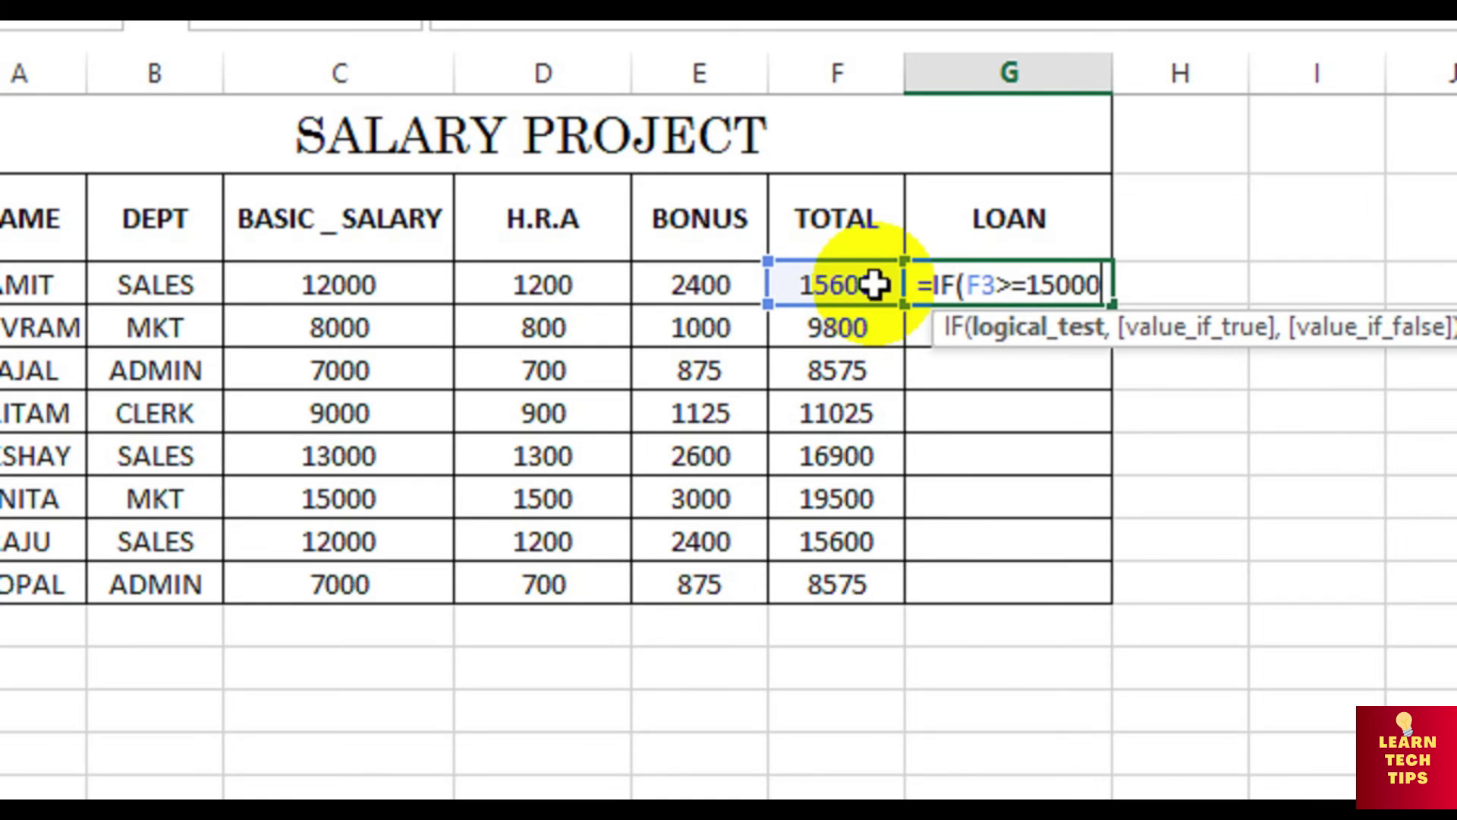
text(,"ELIGIBLE,)
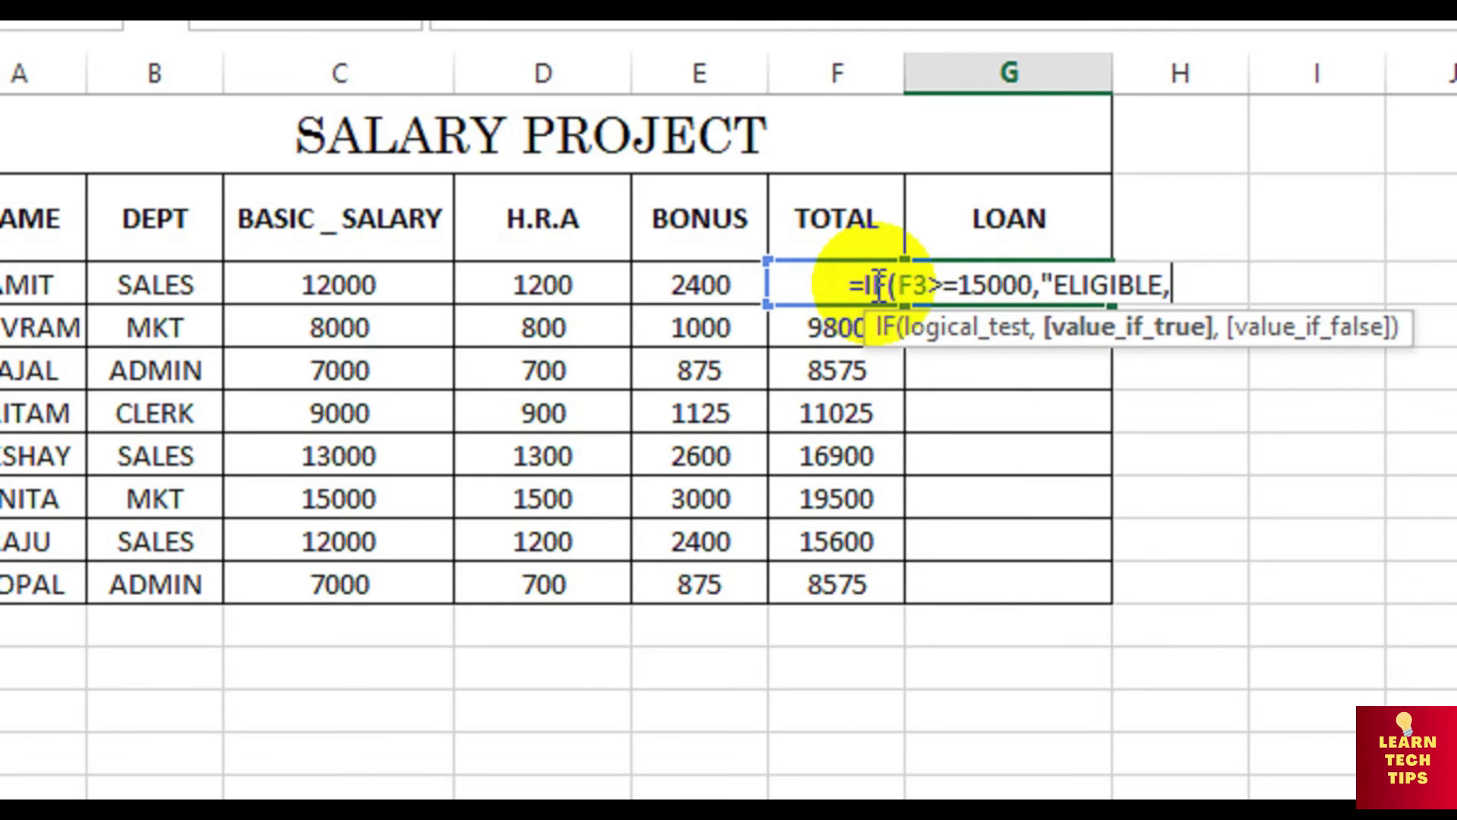
Step: Add the nested IF(F3<15000,"NOT ELIGIBLE")) to G3's loan formula and try to enter it
text("IF(F3)
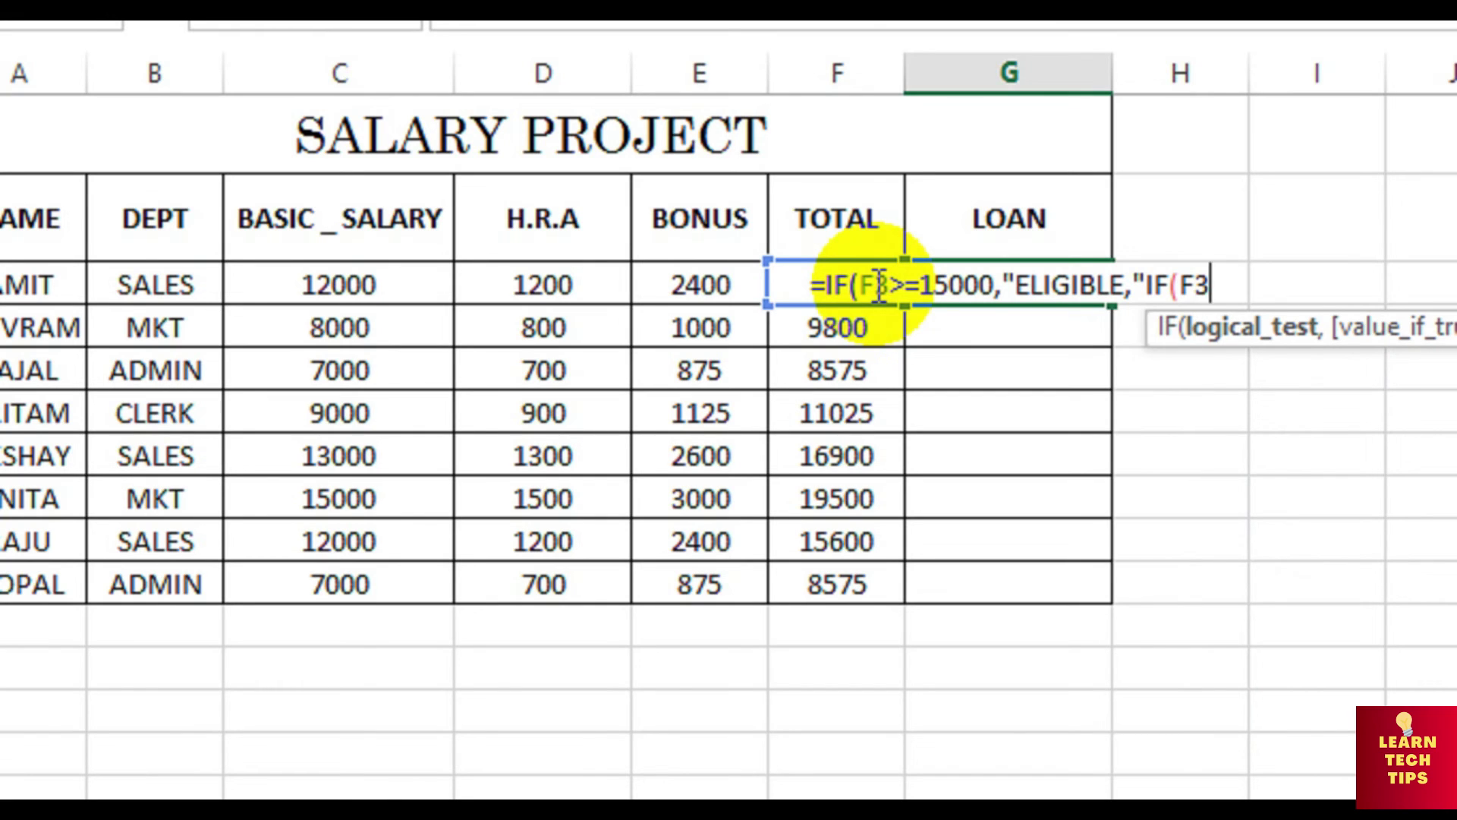
text(<)
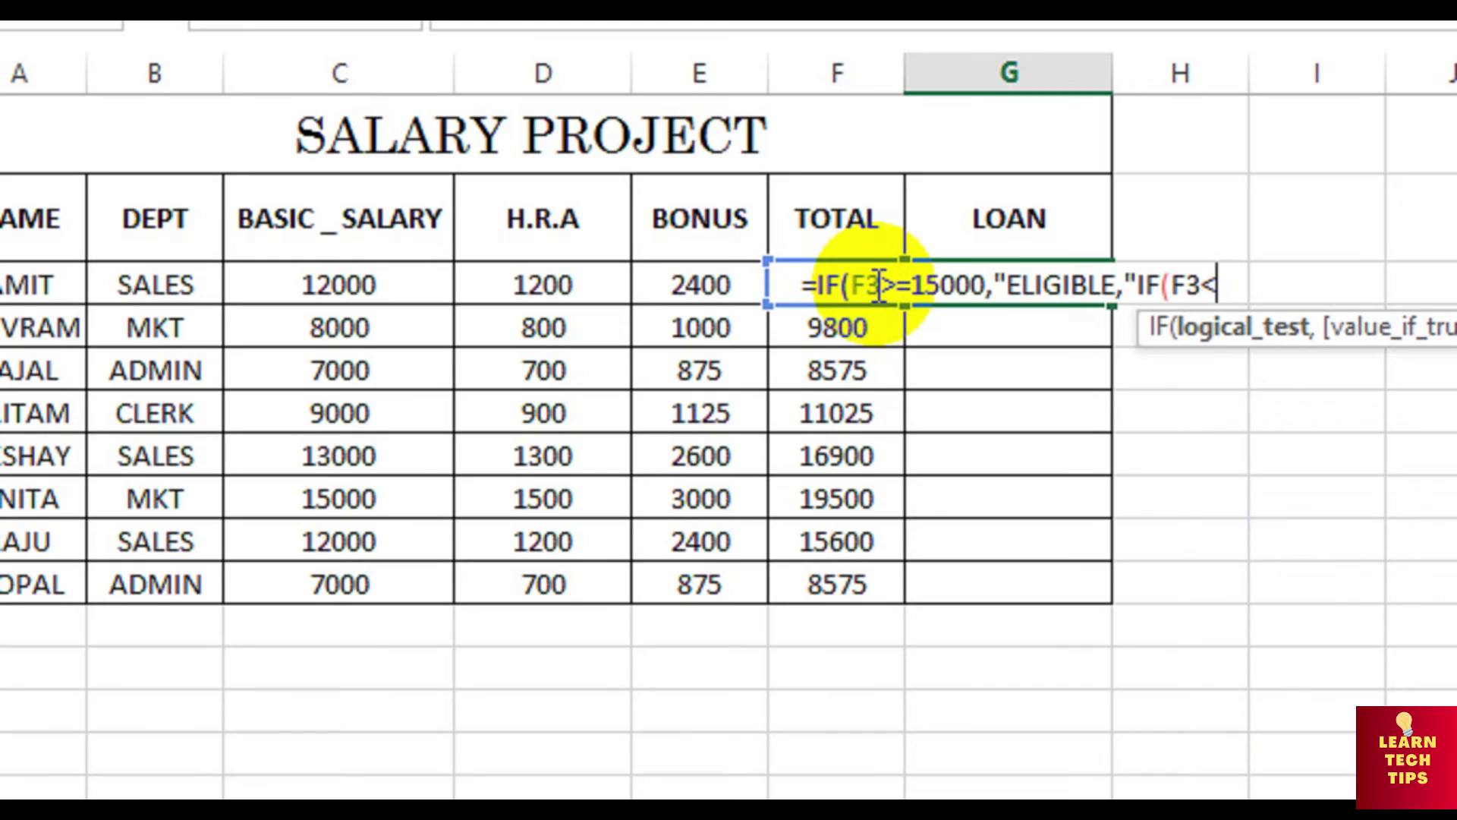
text(15000)
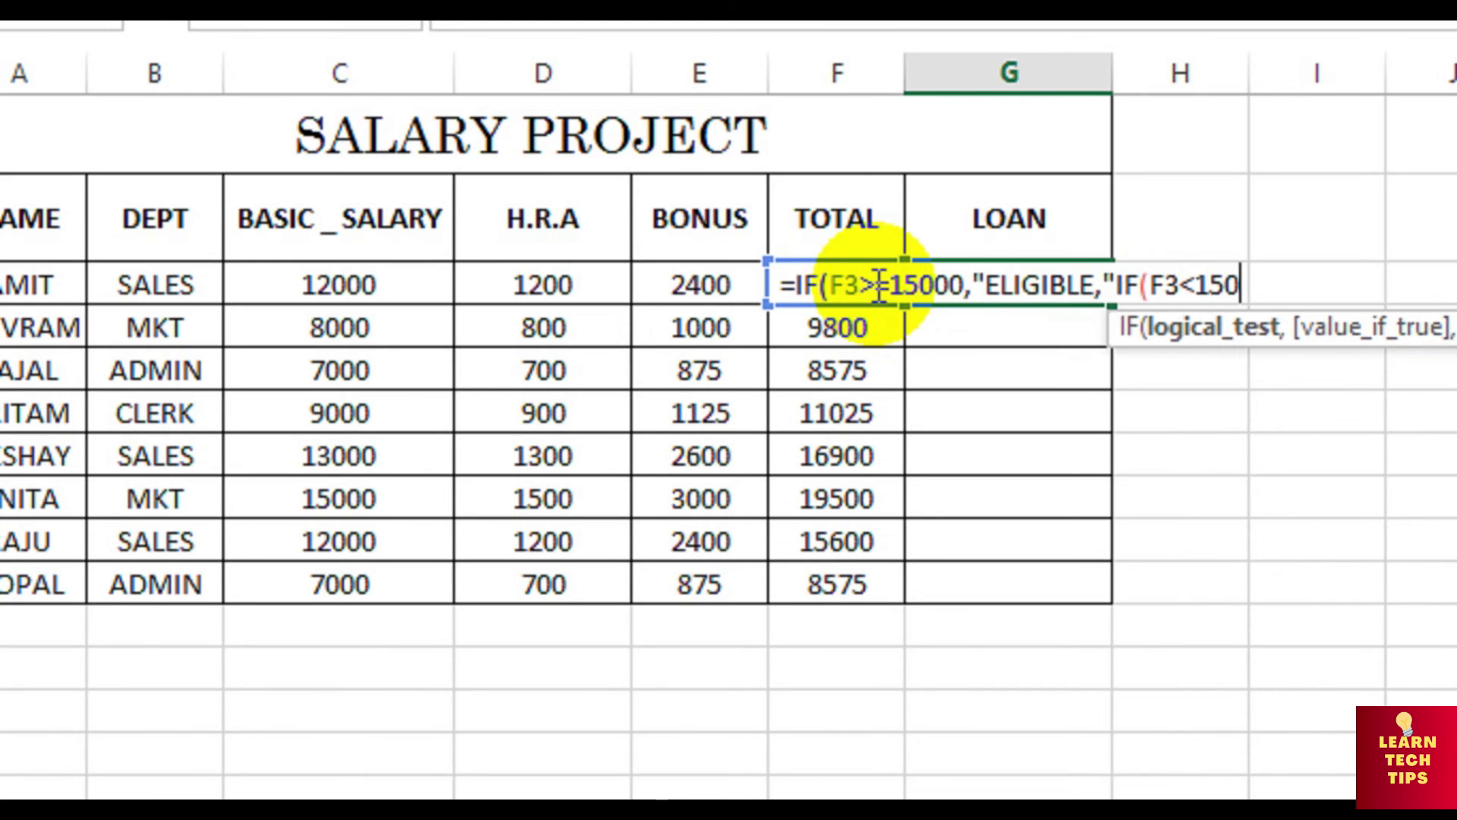
text(,"NOT)
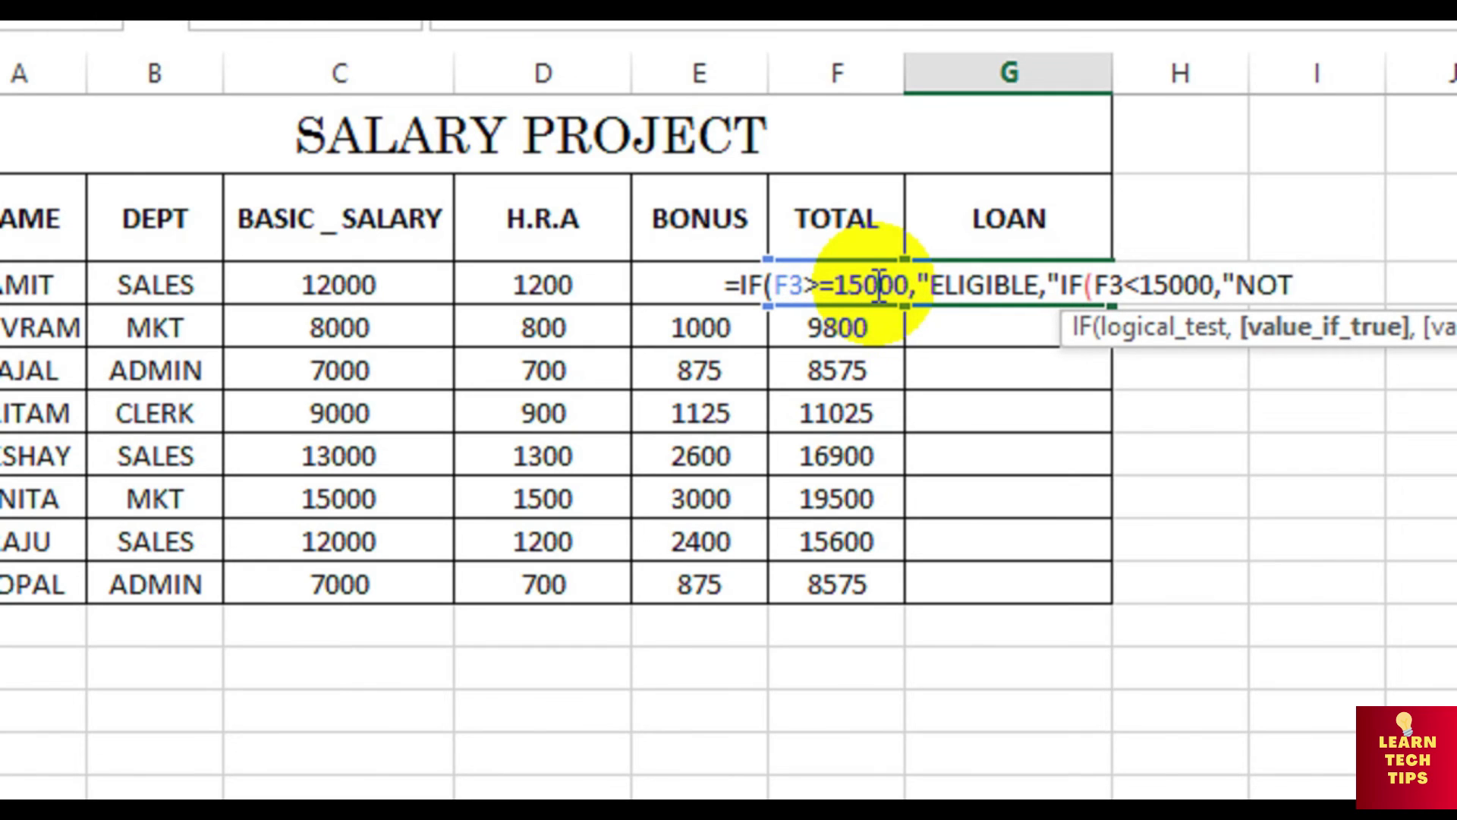
text( ELIGIBL)
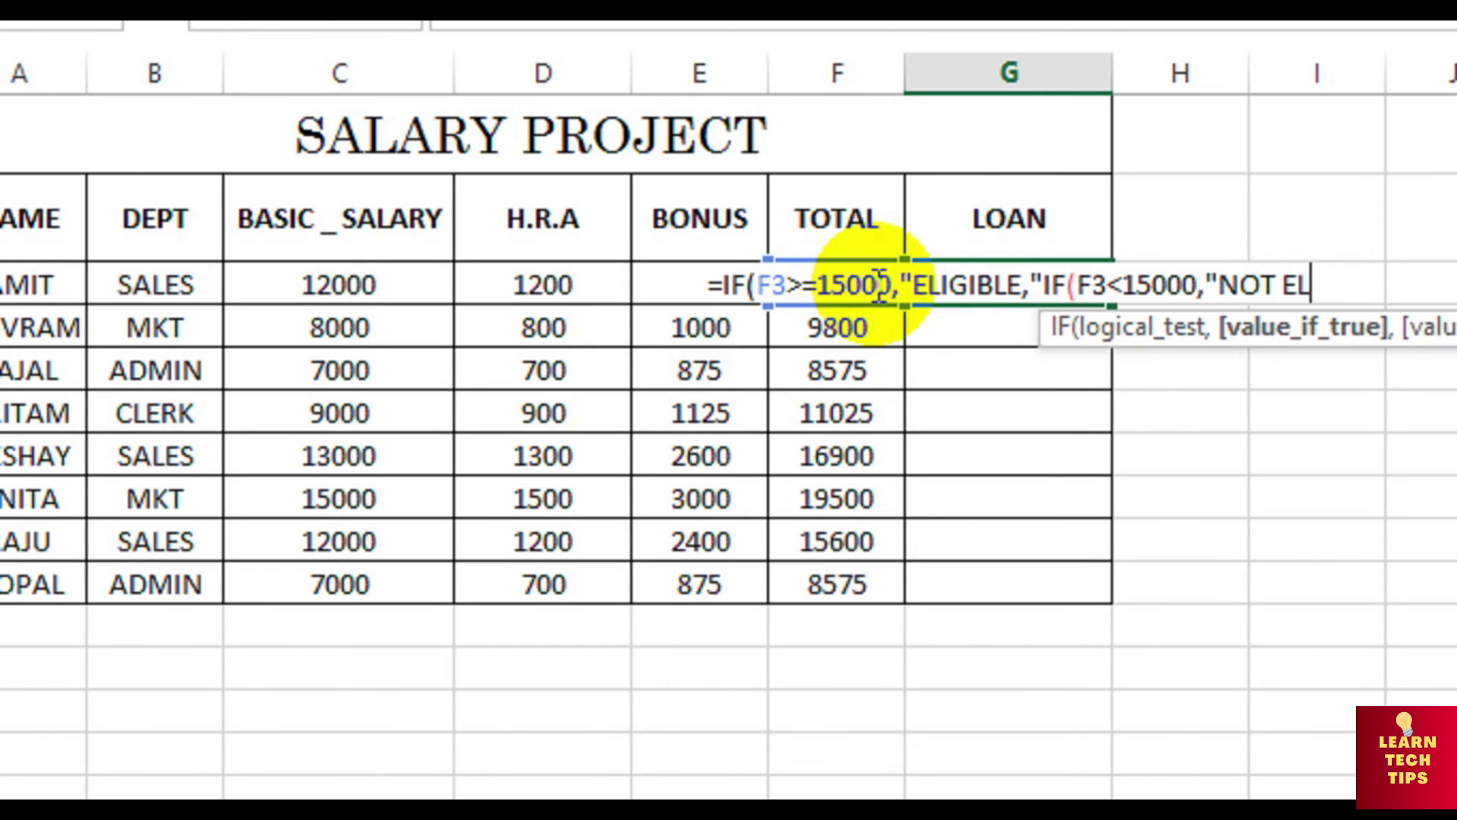
text(E)
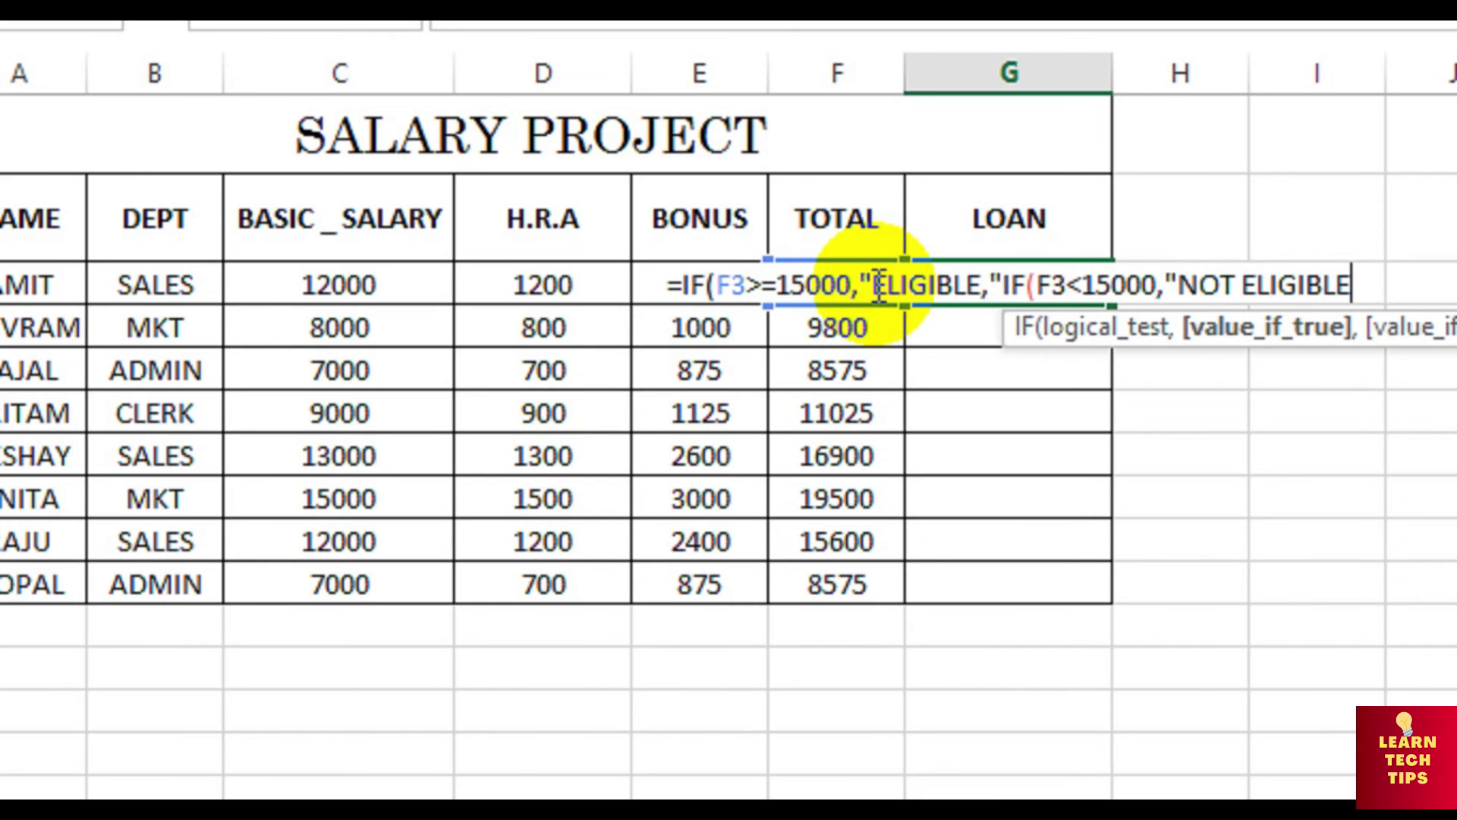
text(")))
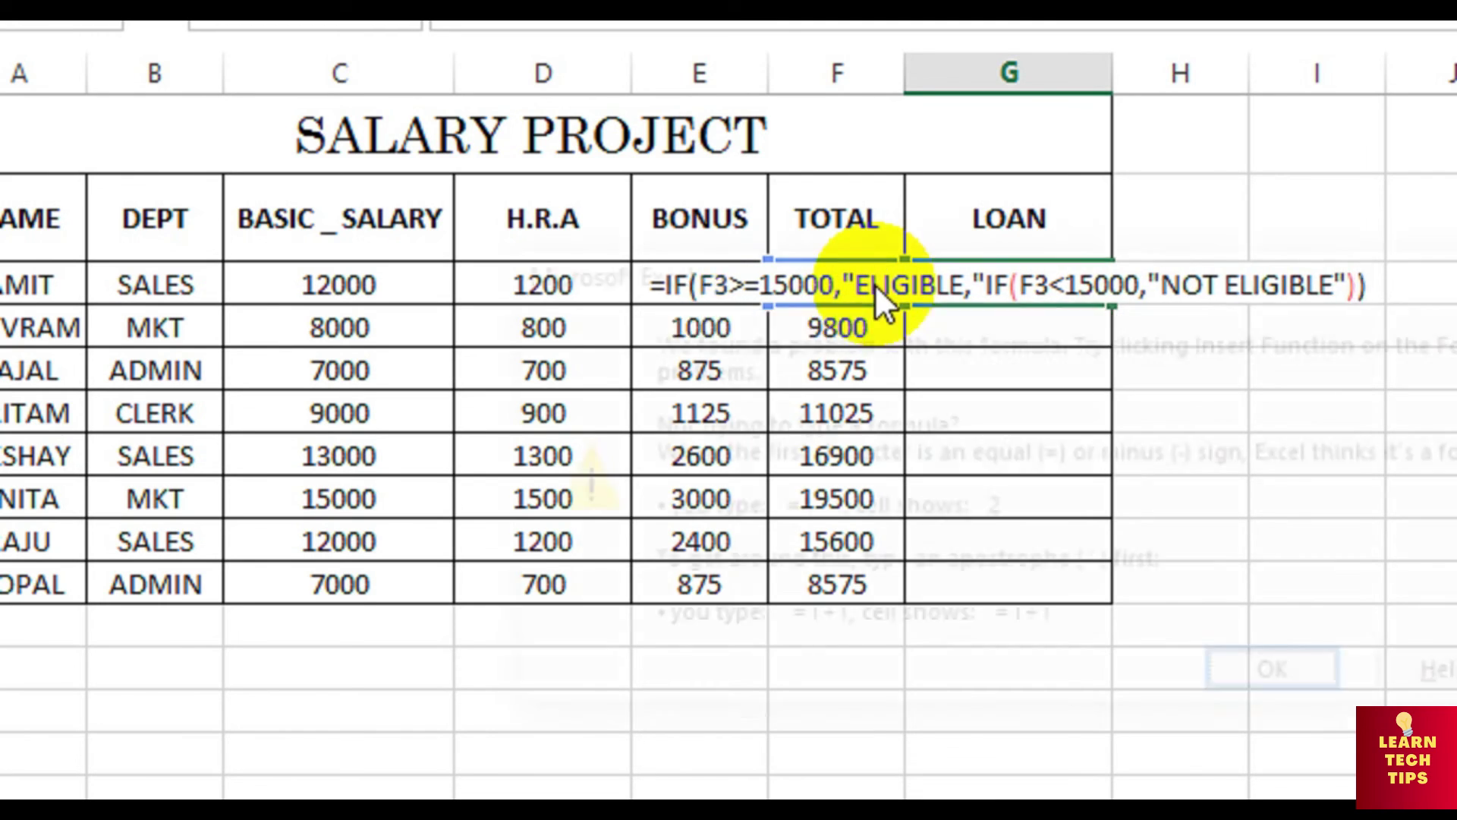
key(Return)
key(Return)
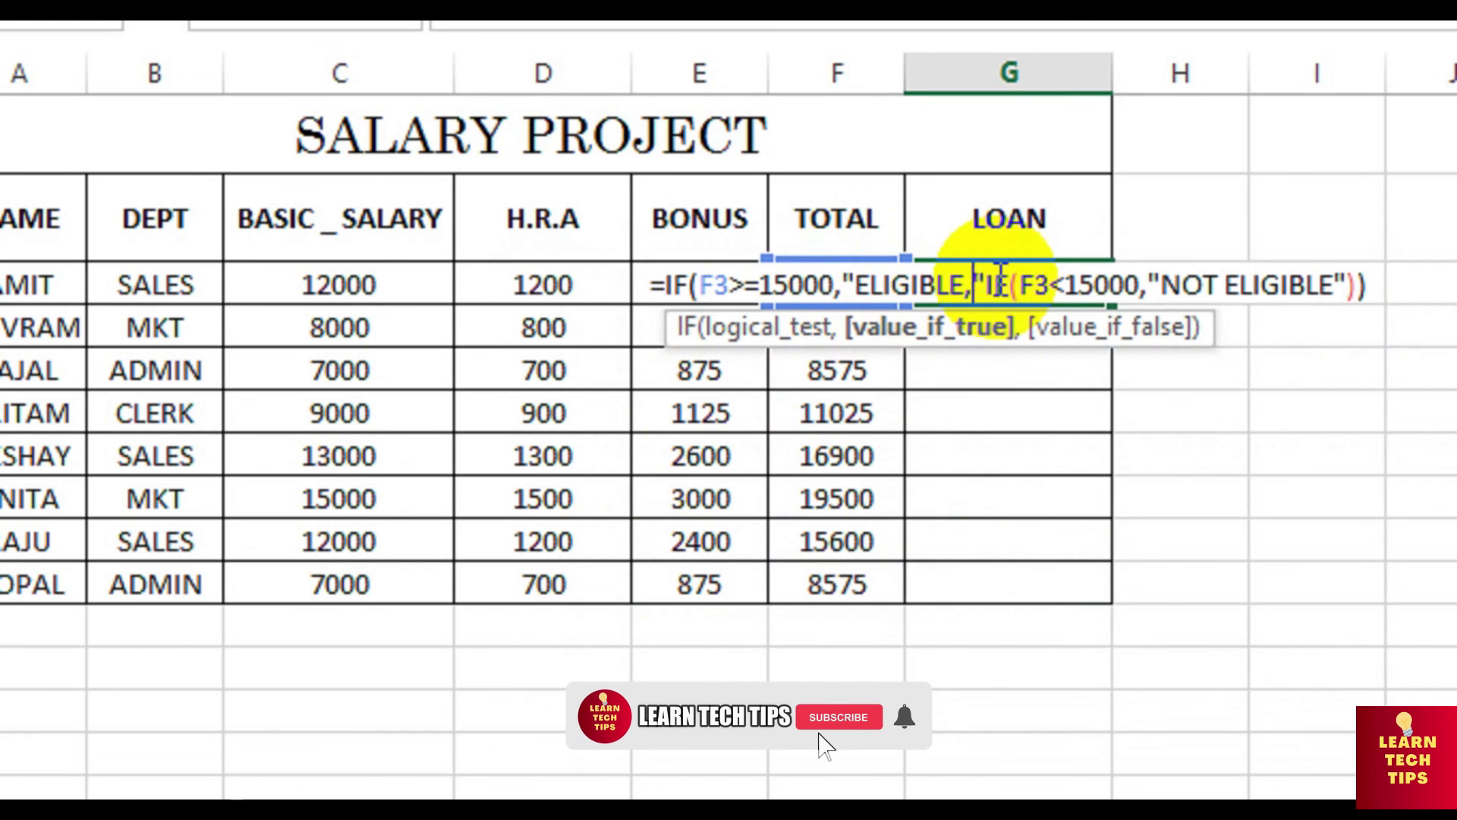
Step: Correct the quote and comma order after ELIGIBLE so G3 holds =IF(F3>=15000,"ELIGIBLE",IF(F3<15000,"NOT ELIGIBLE"))
key(BackSpace)
key(BackSpace)
text(",)
key(Return)
Step: Fill the loan eligibility formula from G3 down through G10 for all employees
click(1017, 285)
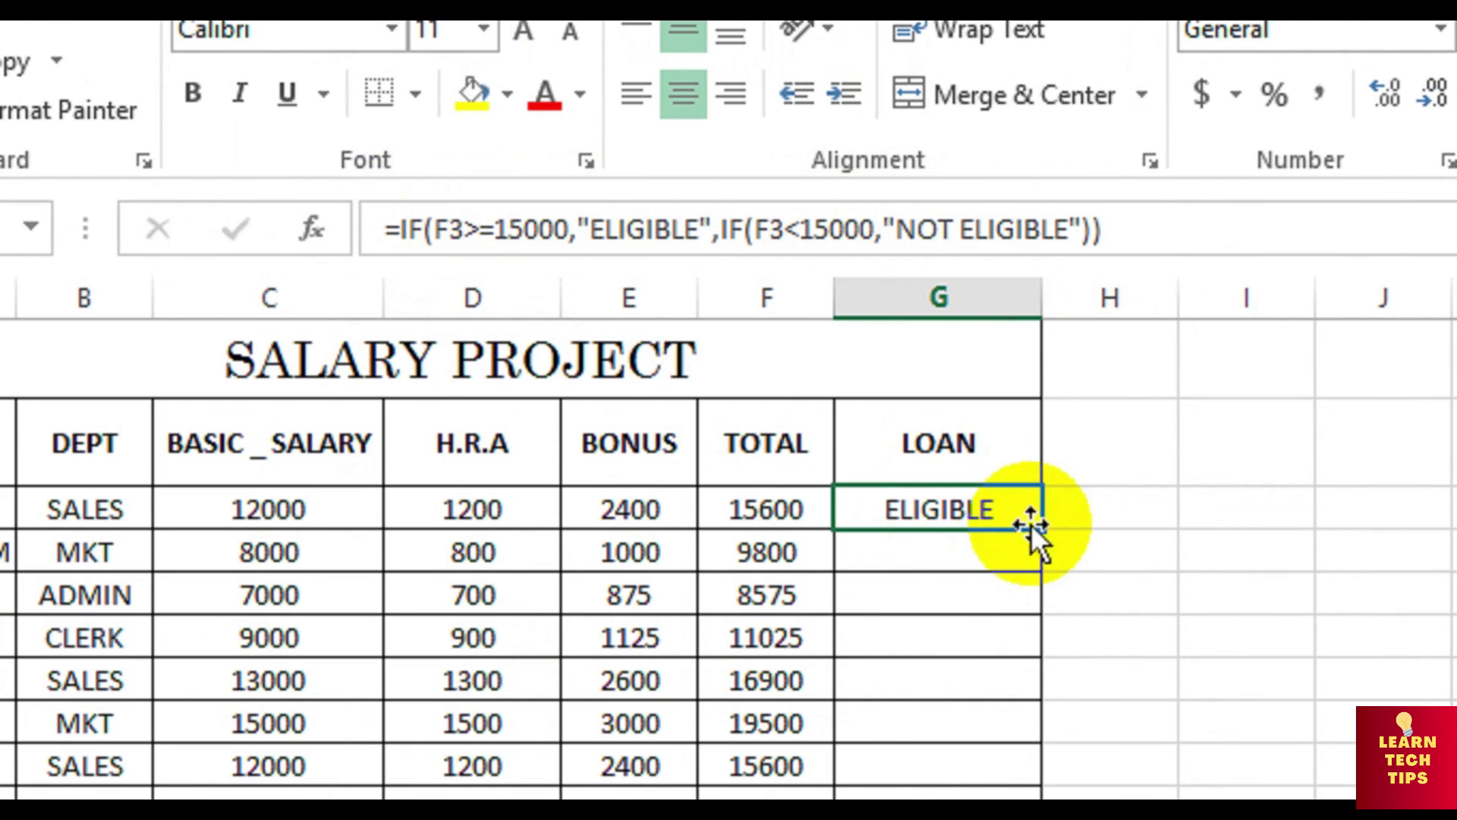
drag(1032, 524, 990, 816)
click(892, 592)
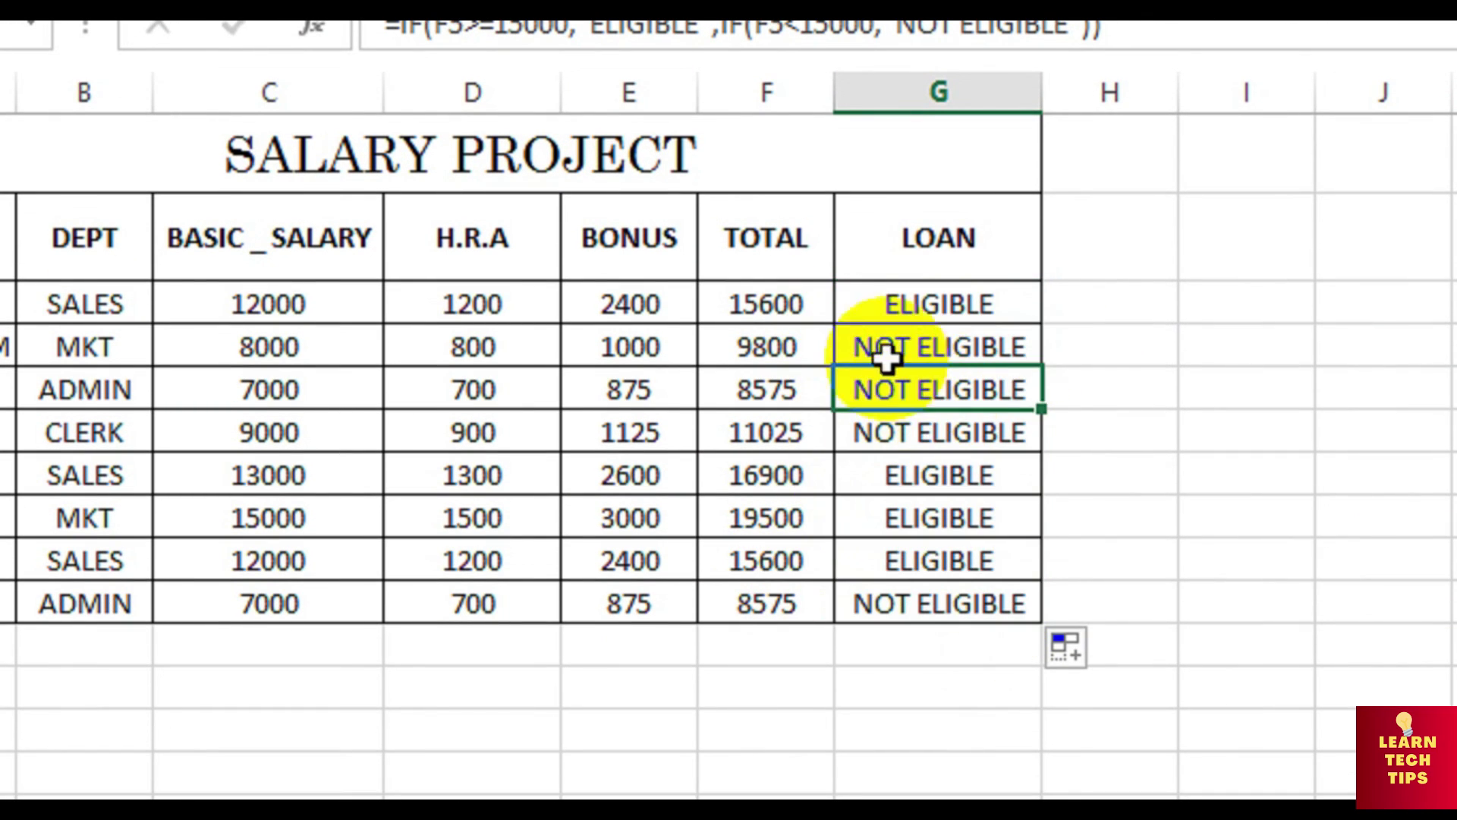
Step: Review the H.R.A, bonus, total and loan formulas in the first employee rows of the salary table
click(934, 303)
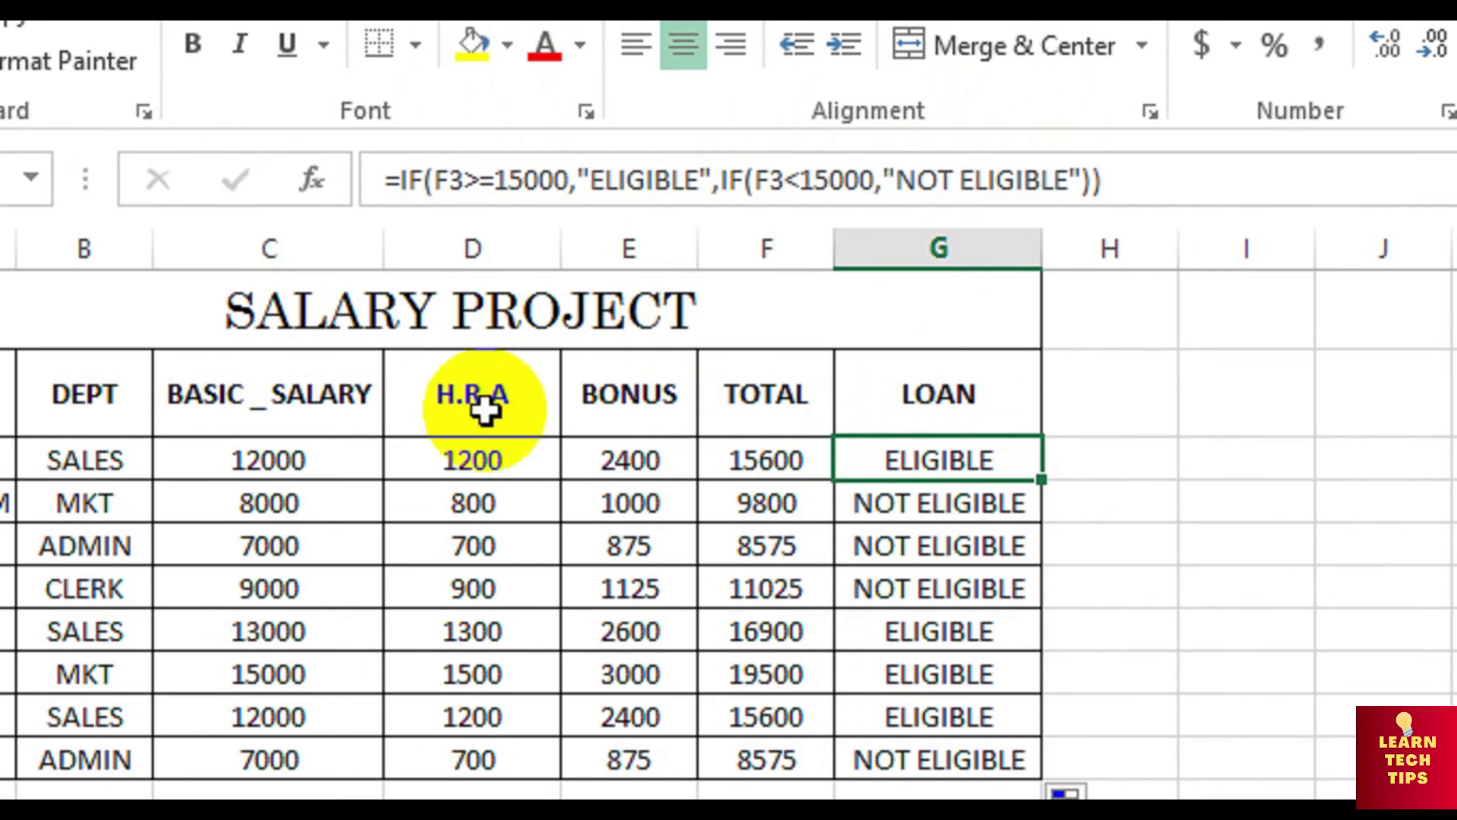
click(472, 389)
click(630, 390)
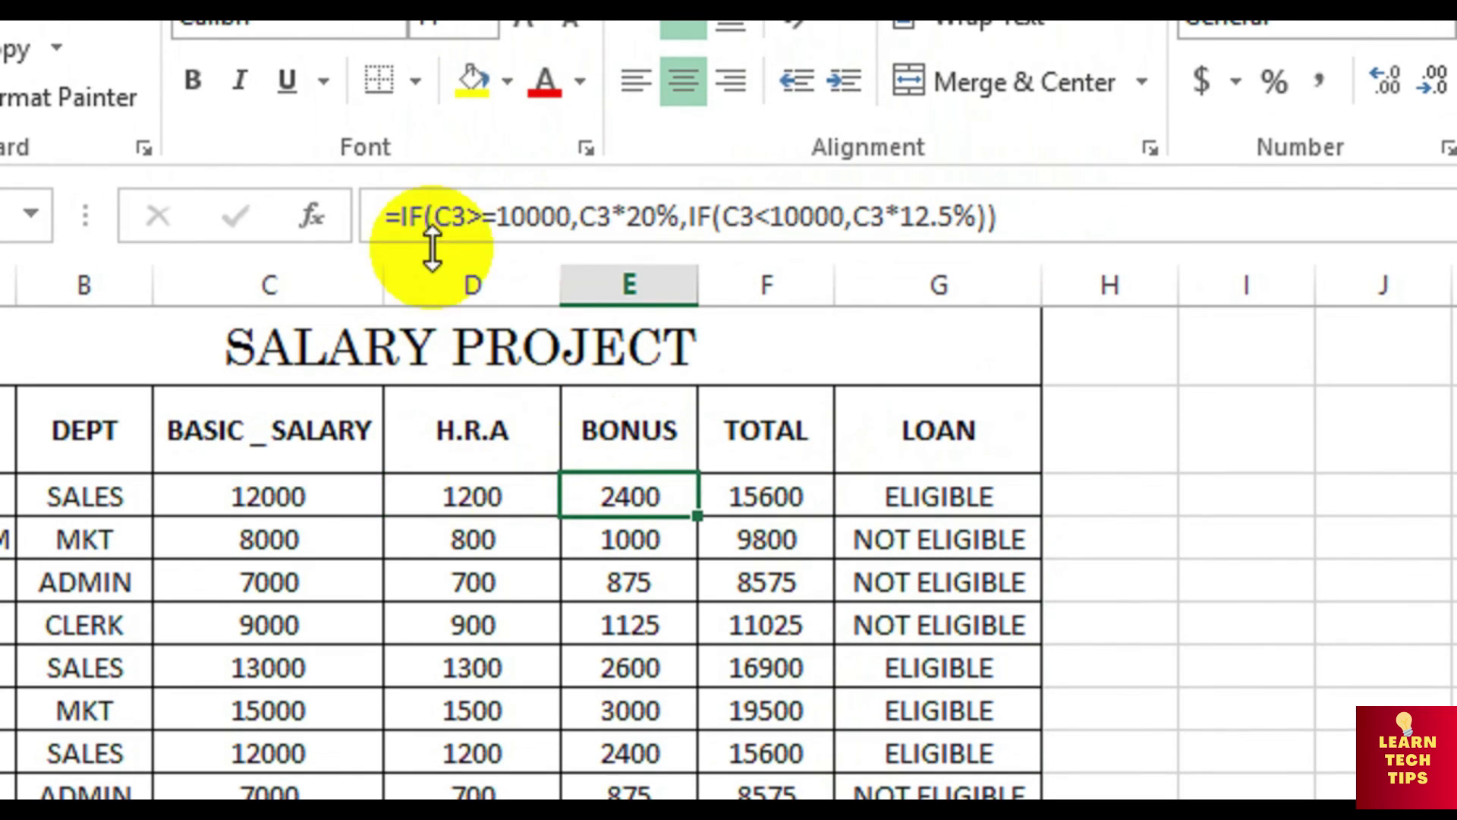
click(752, 501)
click(970, 532)
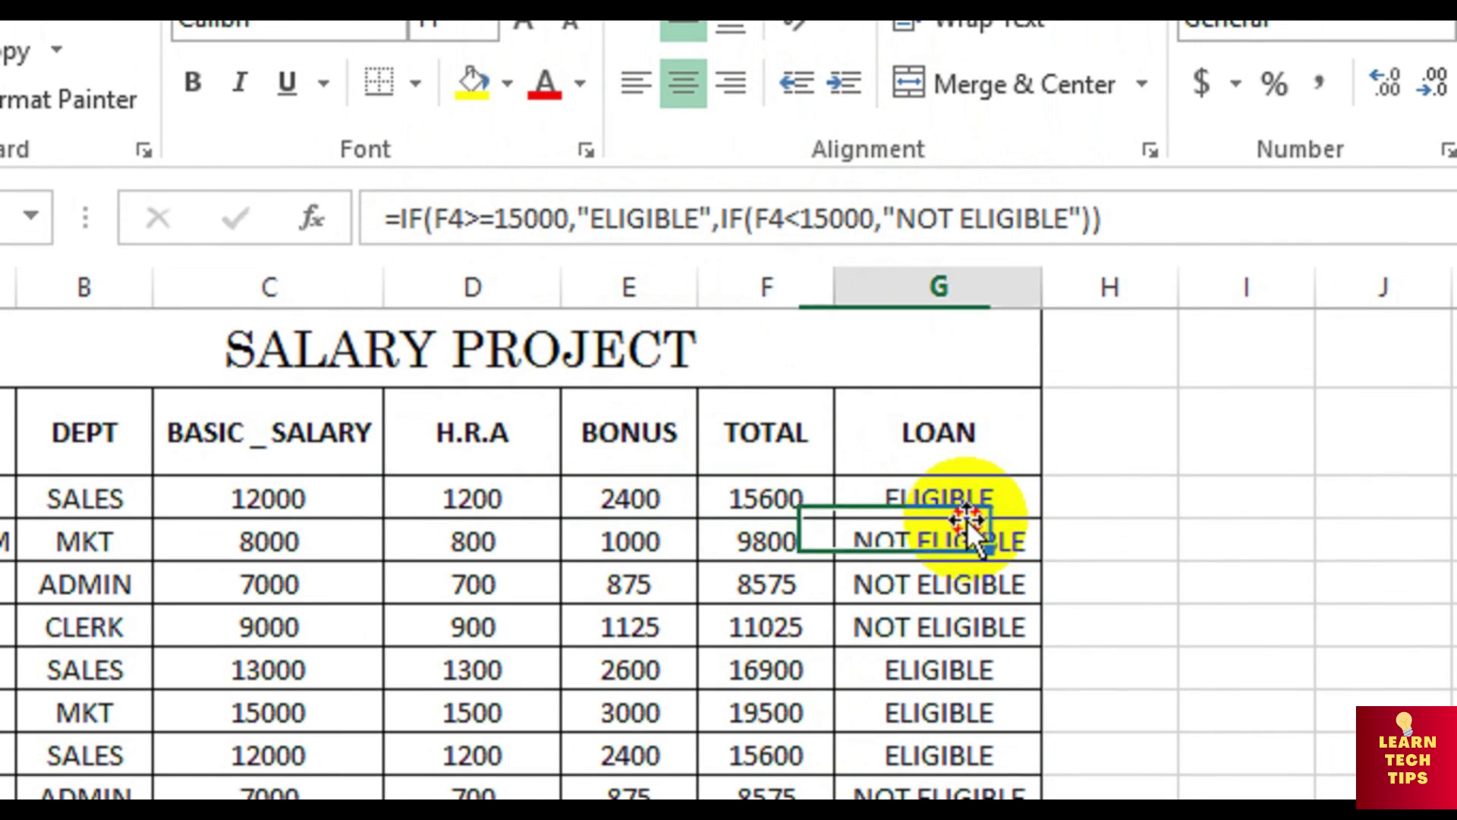
click(945, 492)
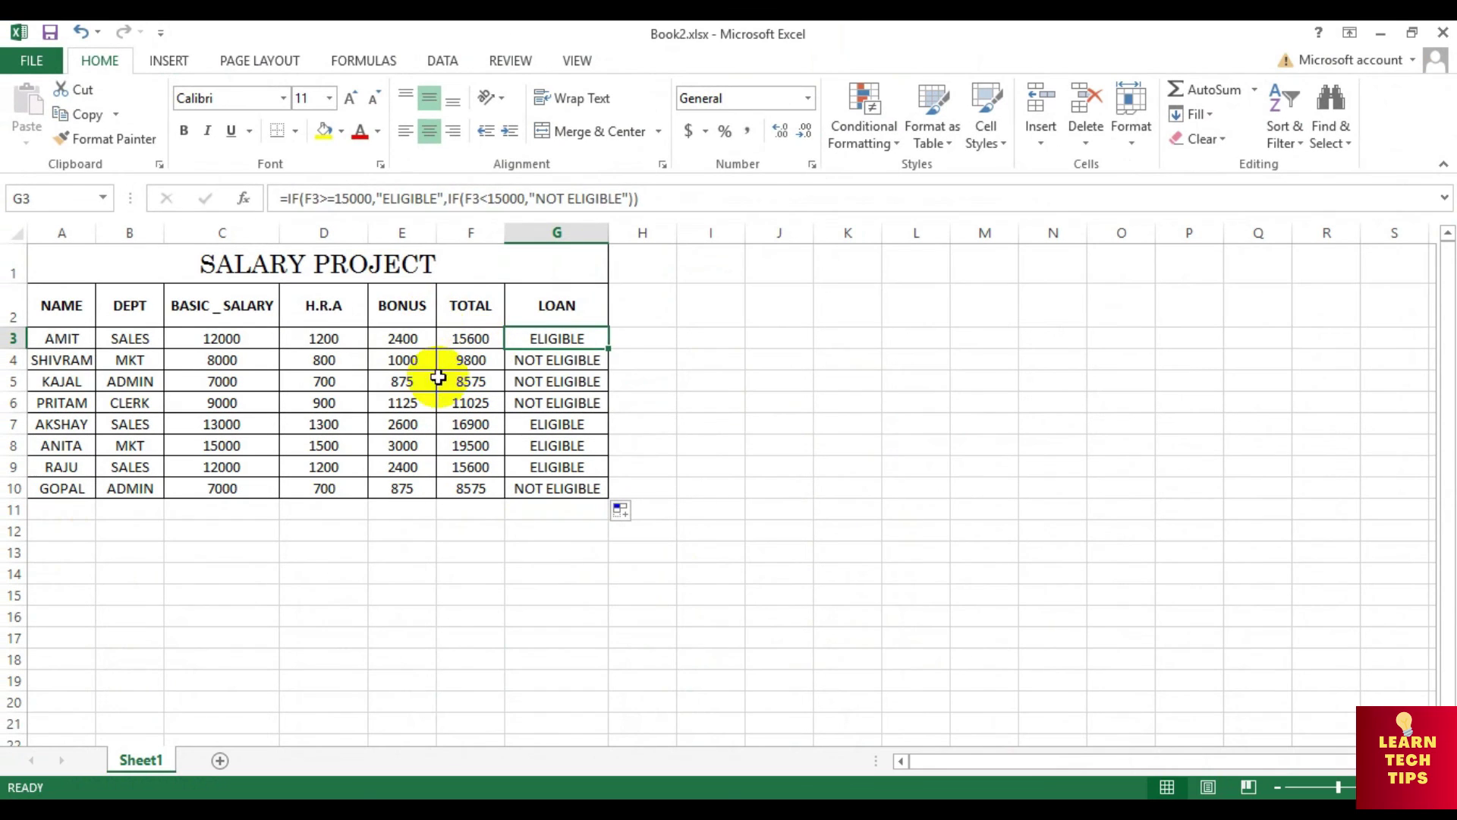
click(444, 362)
click(315, 331)
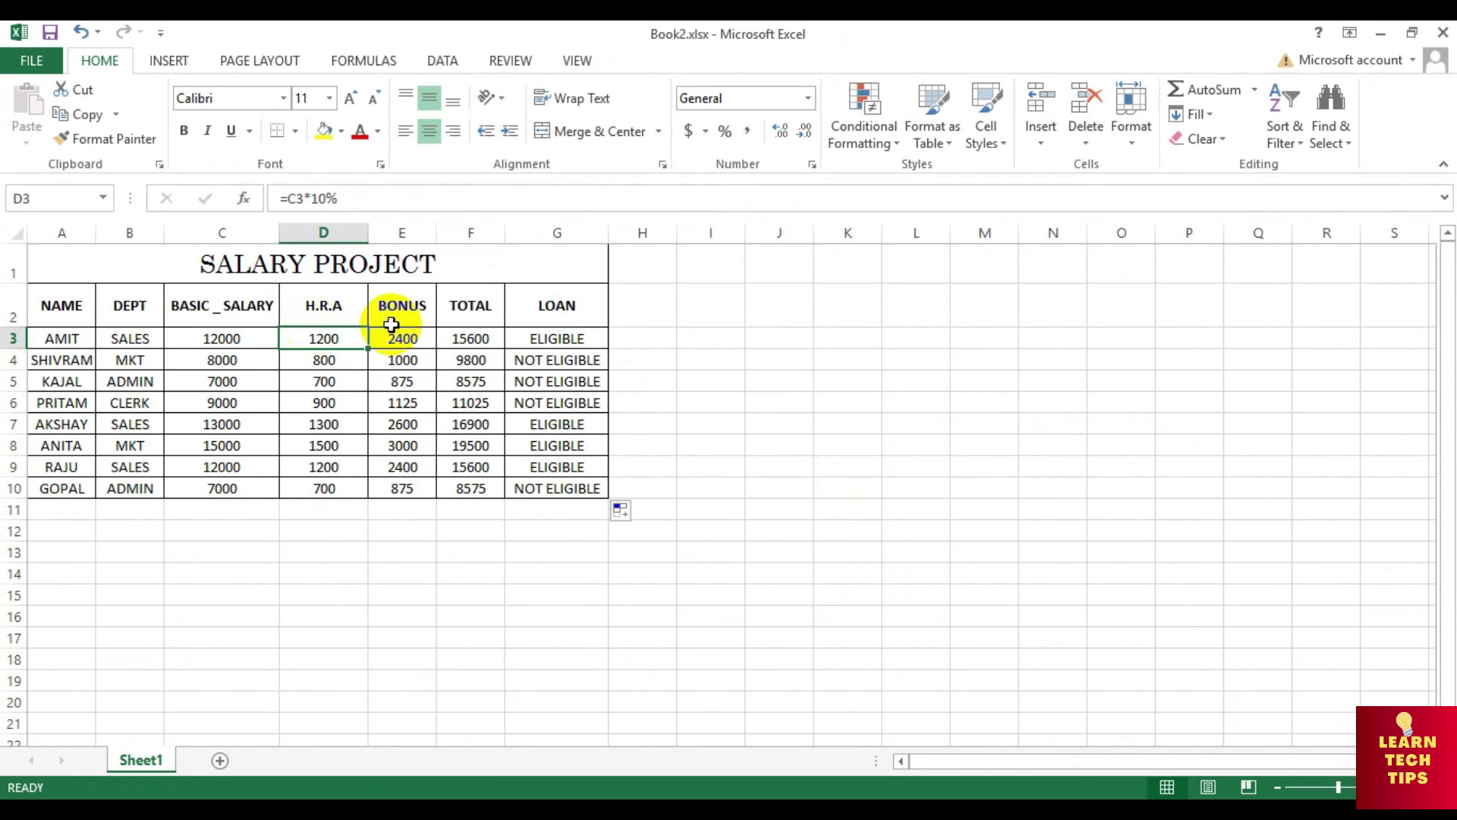
click(558, 337)
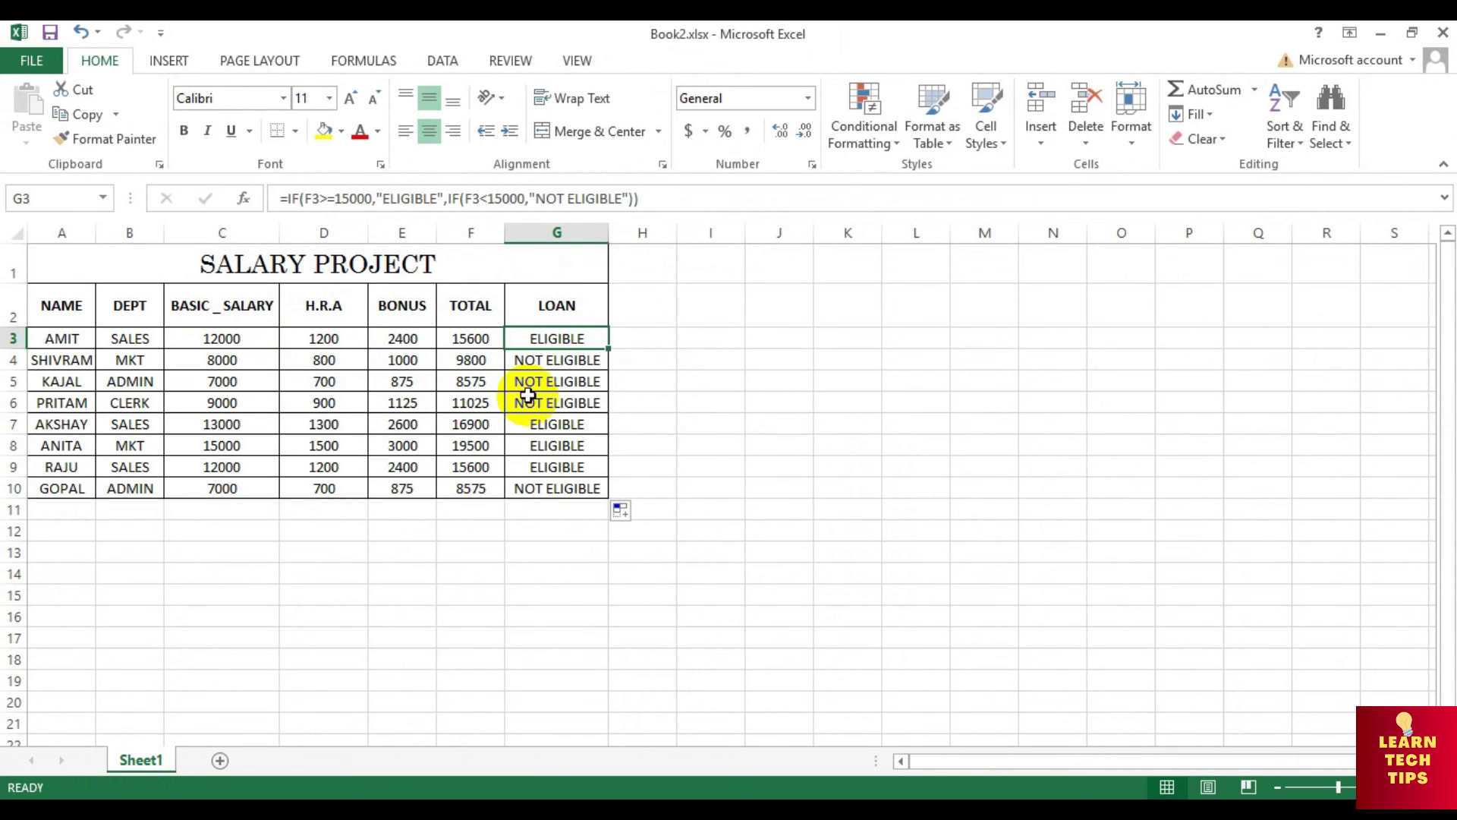
click(513, 595)
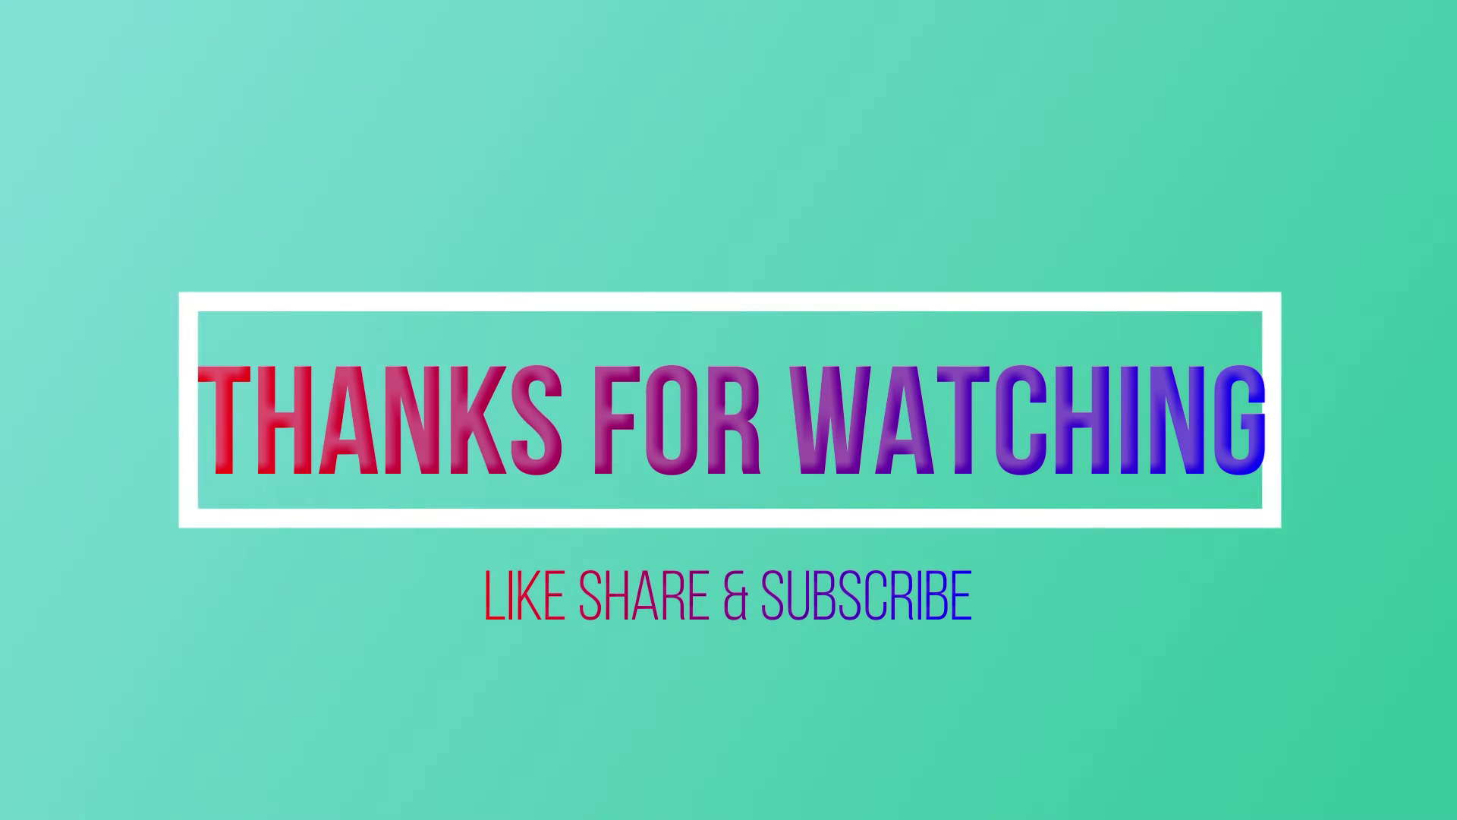